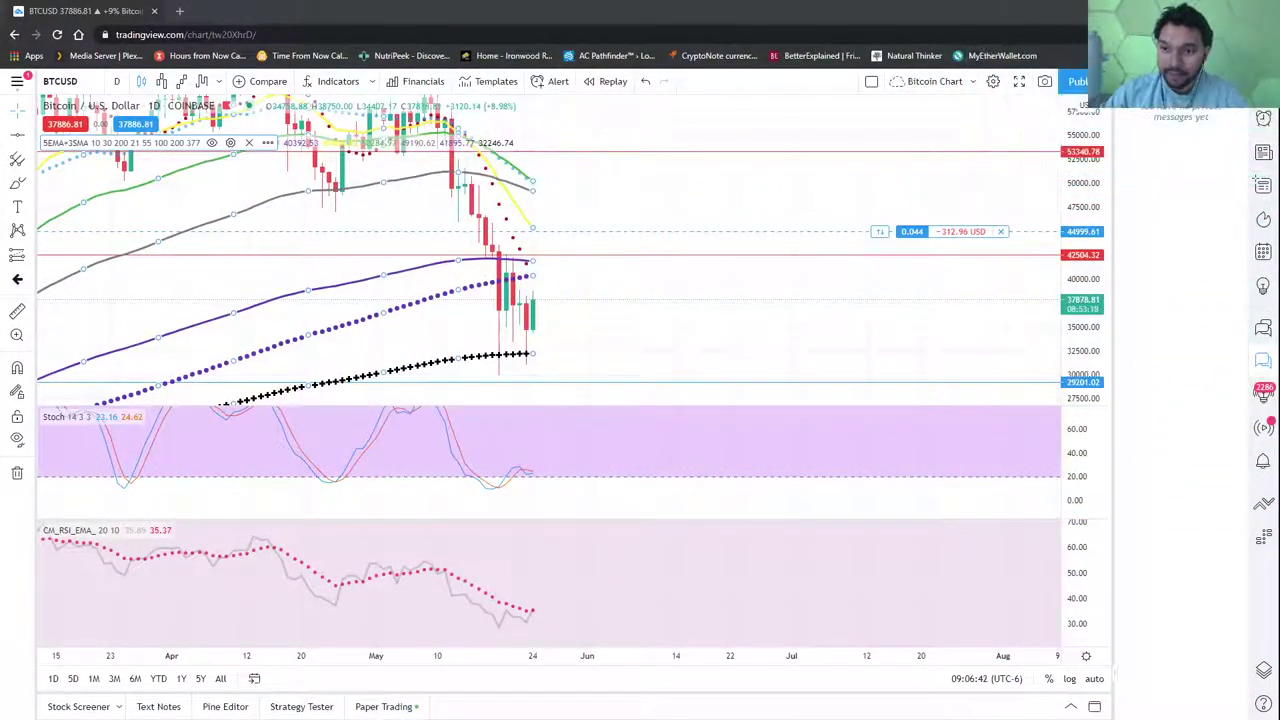
Rescale the Bitcoin daily chart so its recent decline and the full 20 to 80 bands of both oscillator panes show
scroll(371, 290, "down", 3)
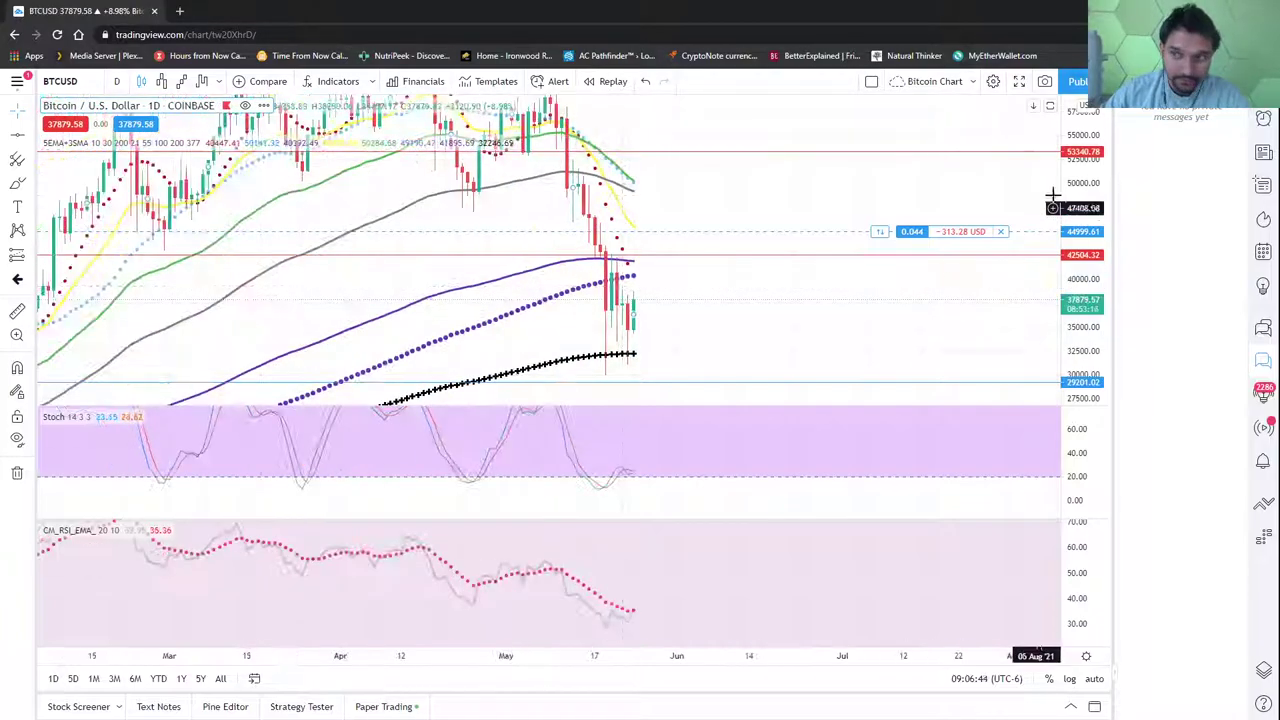
scroll(714, 371, "down", 3)
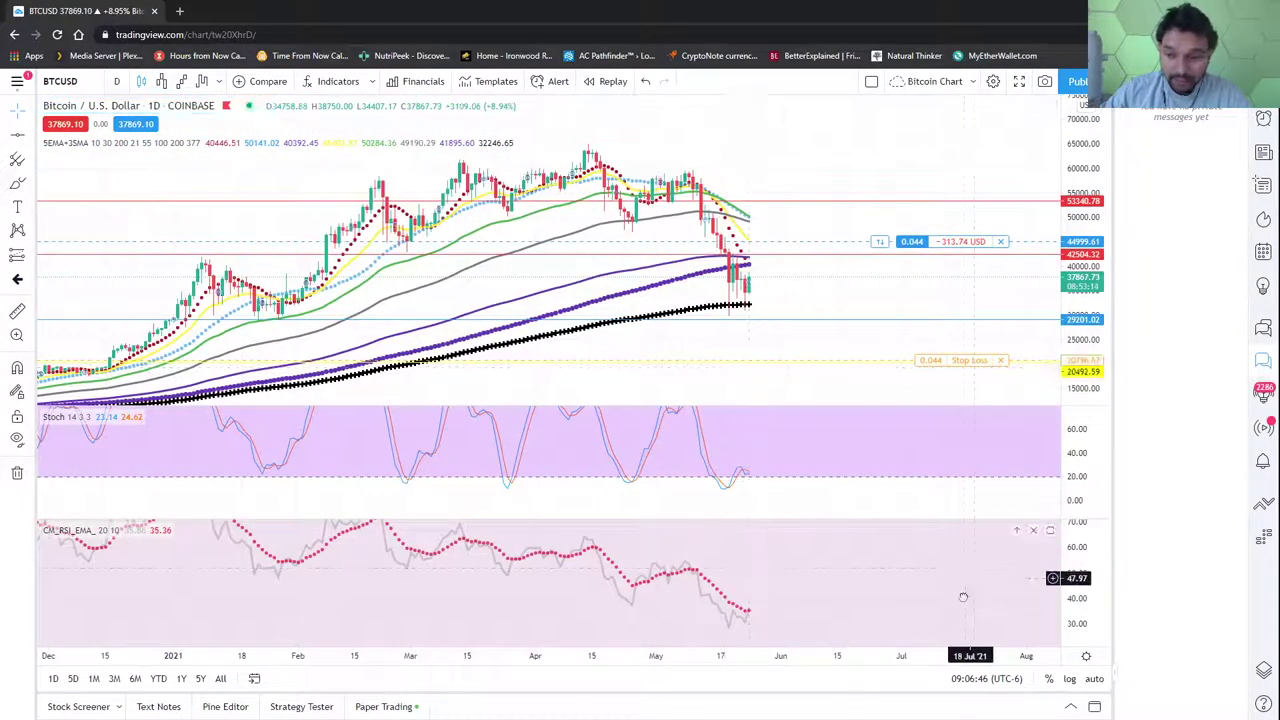
left_click_drag(1100, 548, 1100, 575)
left_click_drag(928, 423, 948, 442)
scroll(700, 490, "up", 3)
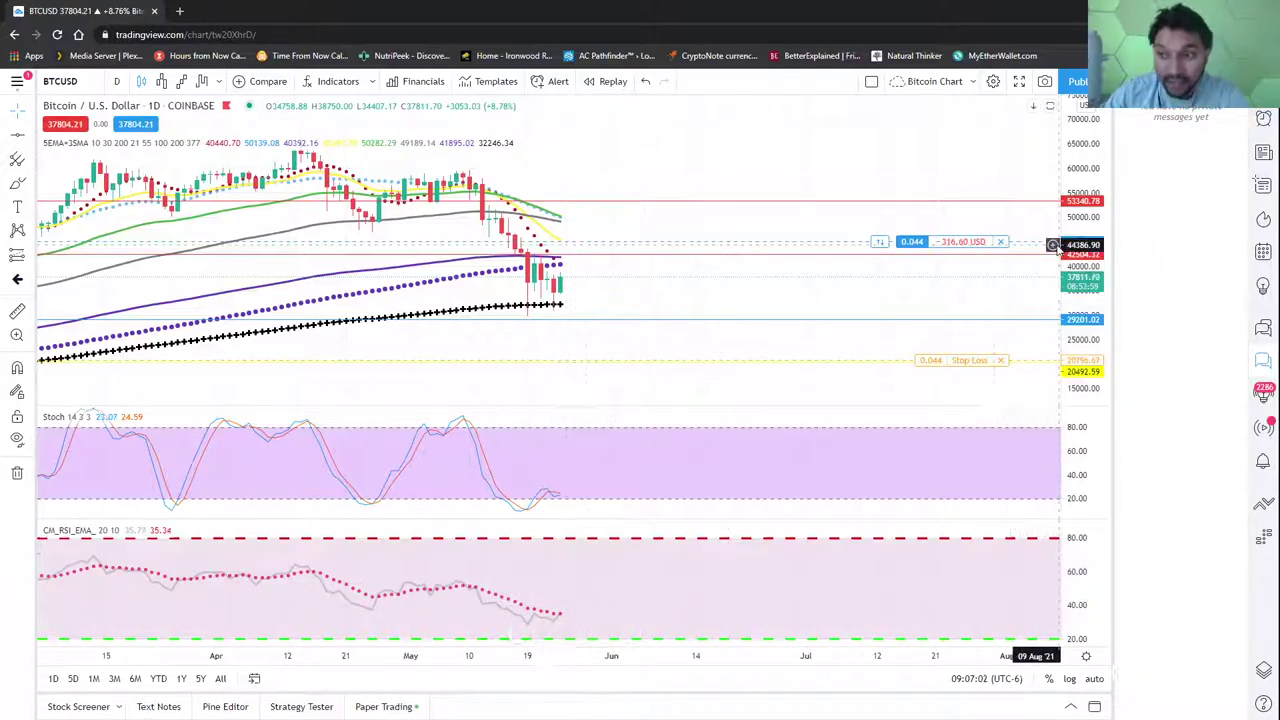
left_click_drag(1080, 245, 819, 228)
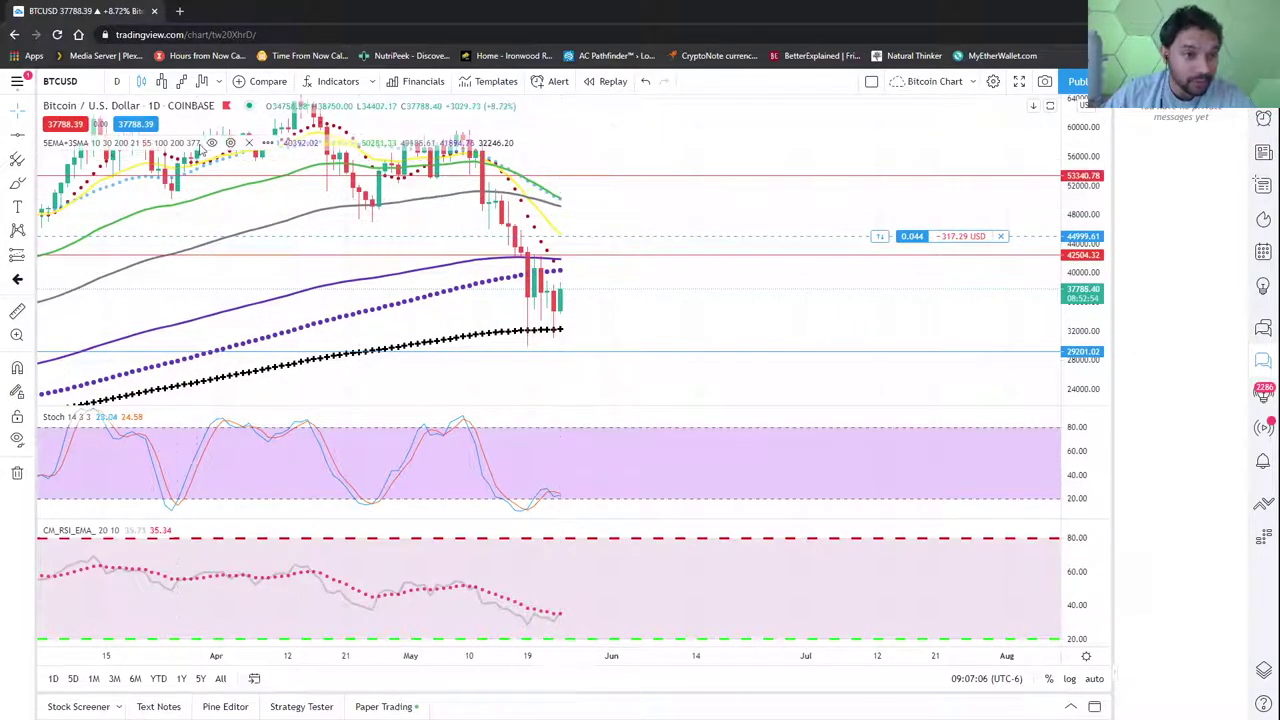
Review the 5EMA+3SMA indicator's moving average lengths and plot colours, leaving its settings as they are
left_click(230, 143)
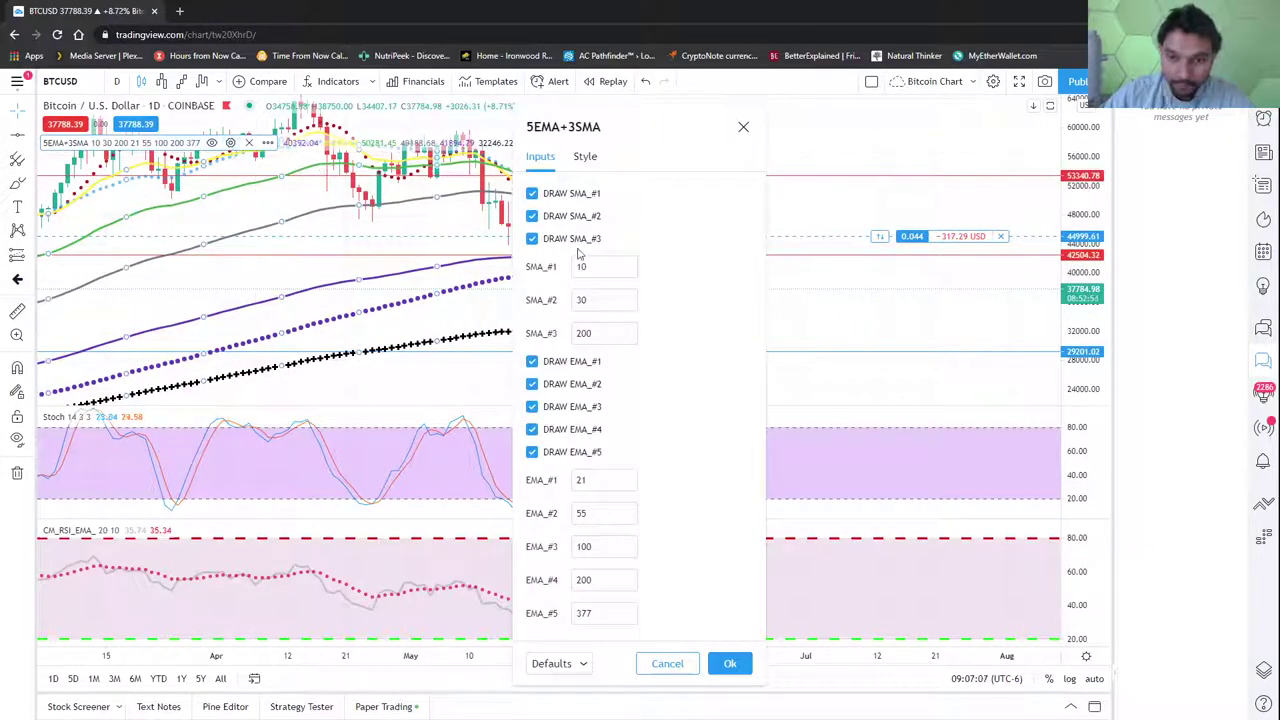
left_click(588, 156)
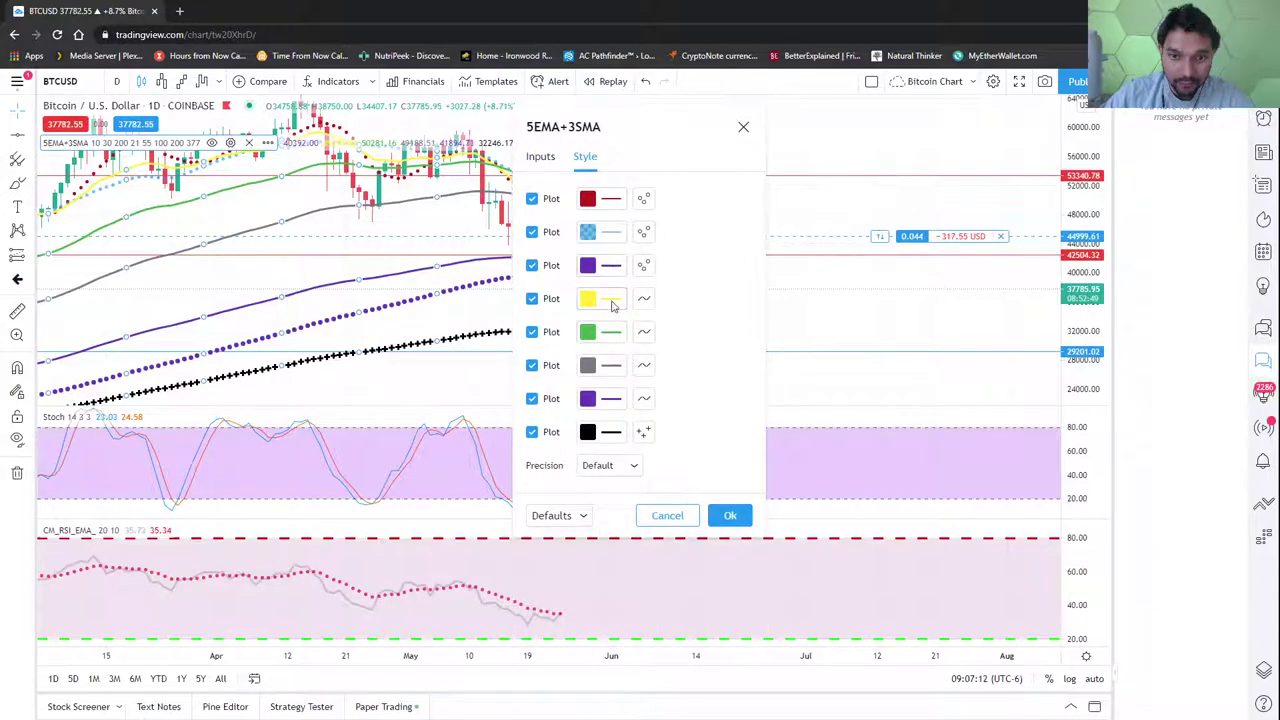
left_click(541, 156)
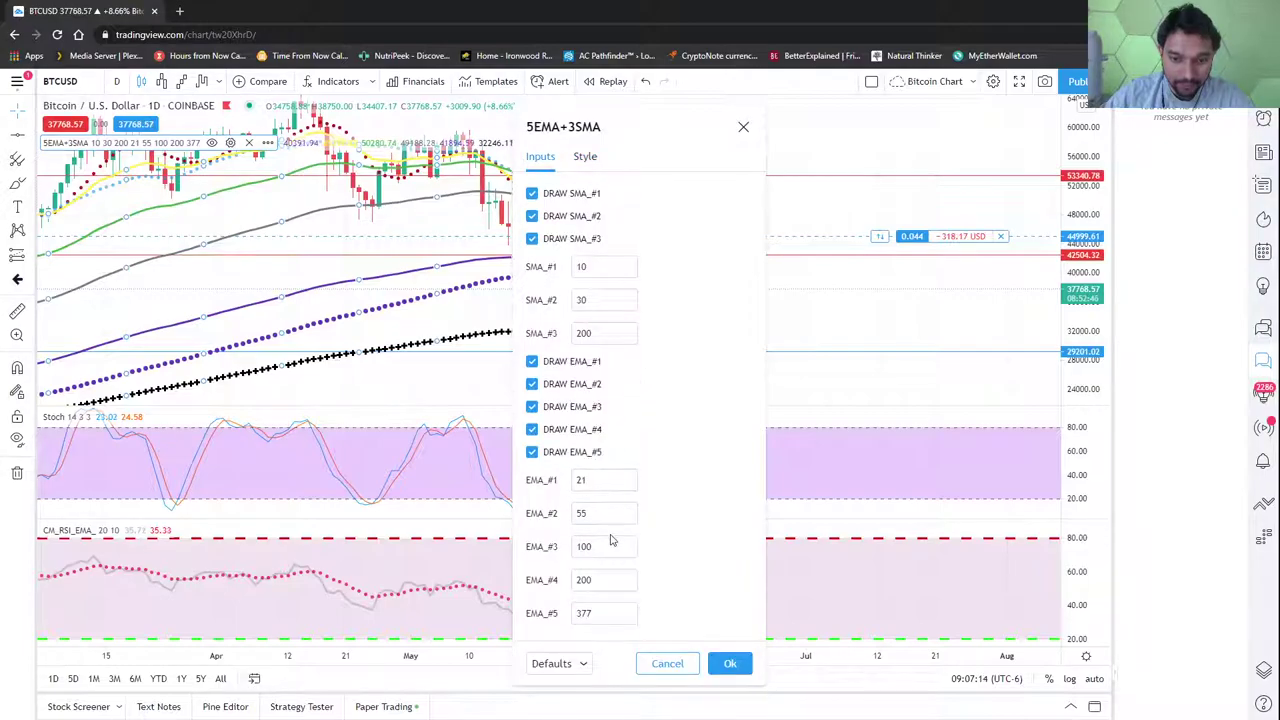
left_click(745, 128)
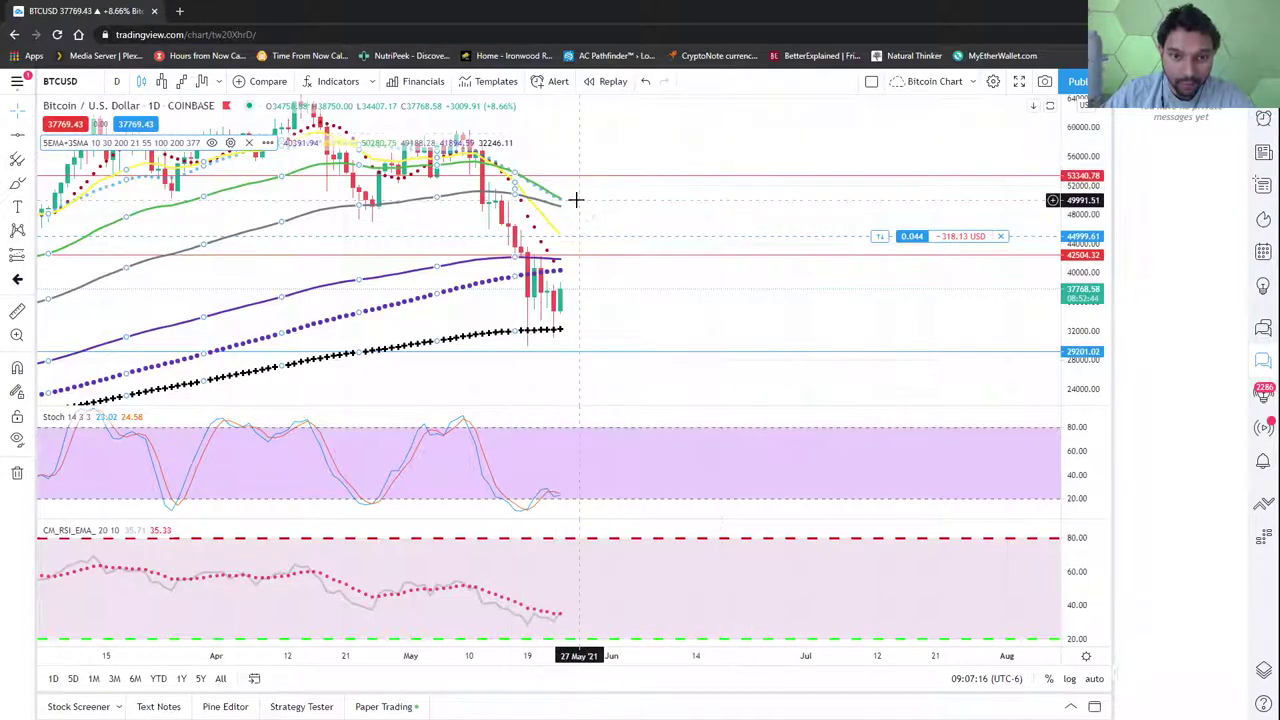
left_click(230, 142)
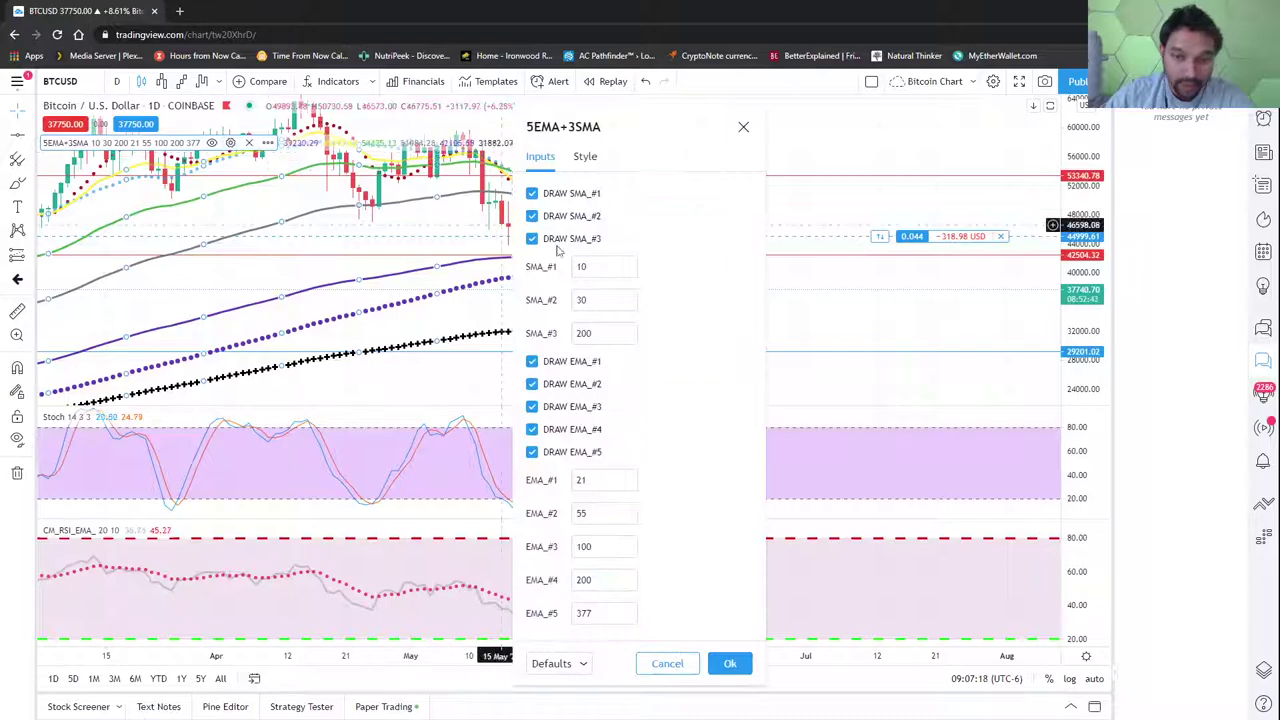
left_click(584, 157)
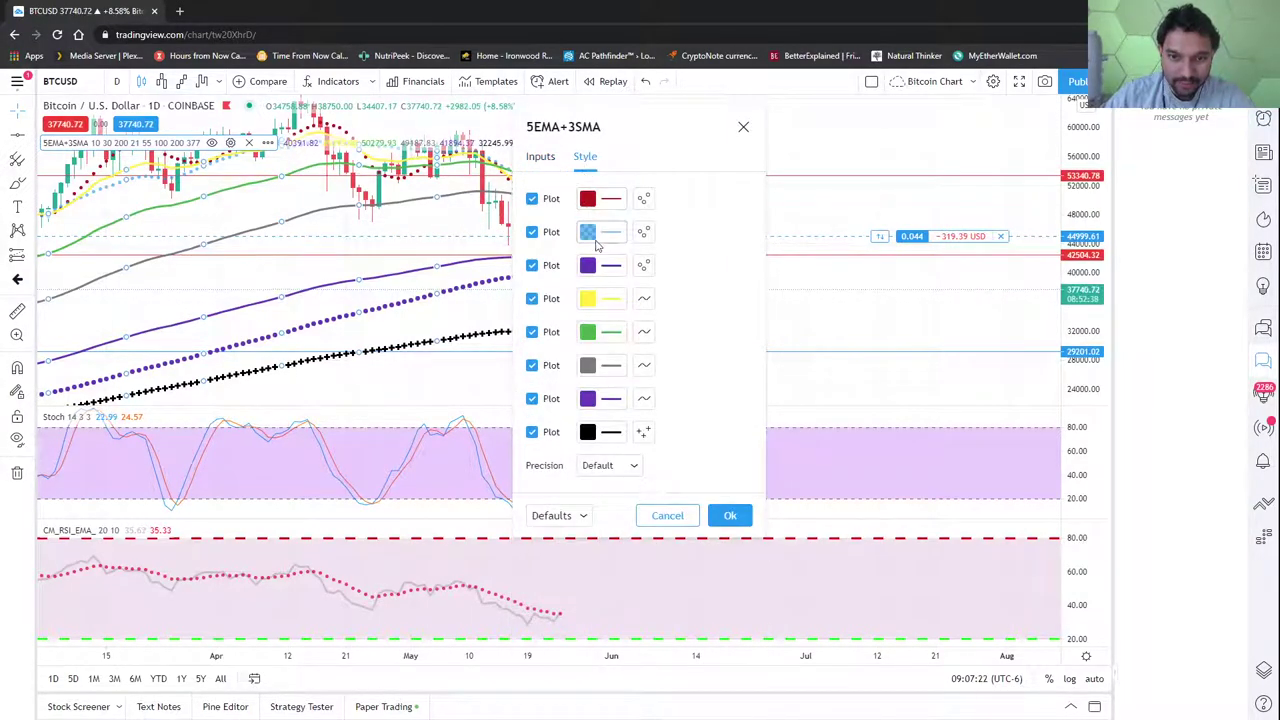
left_click(540, 157)
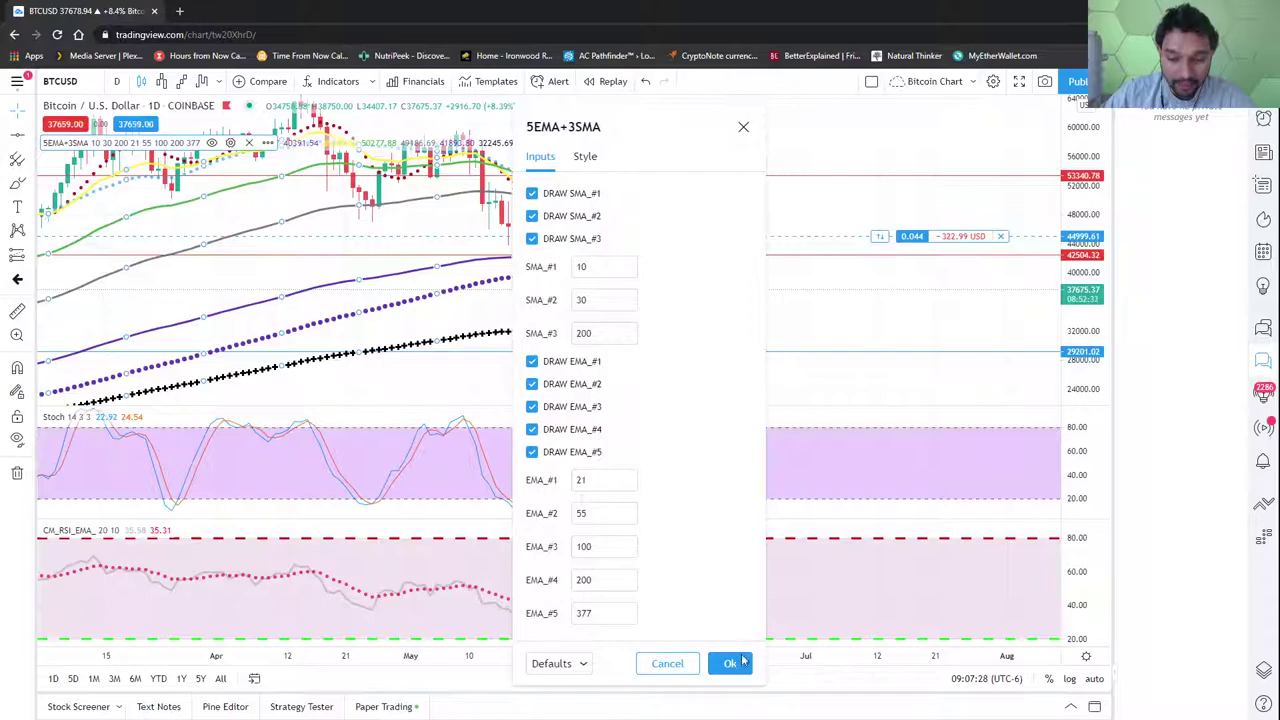
left_click(731, 663)
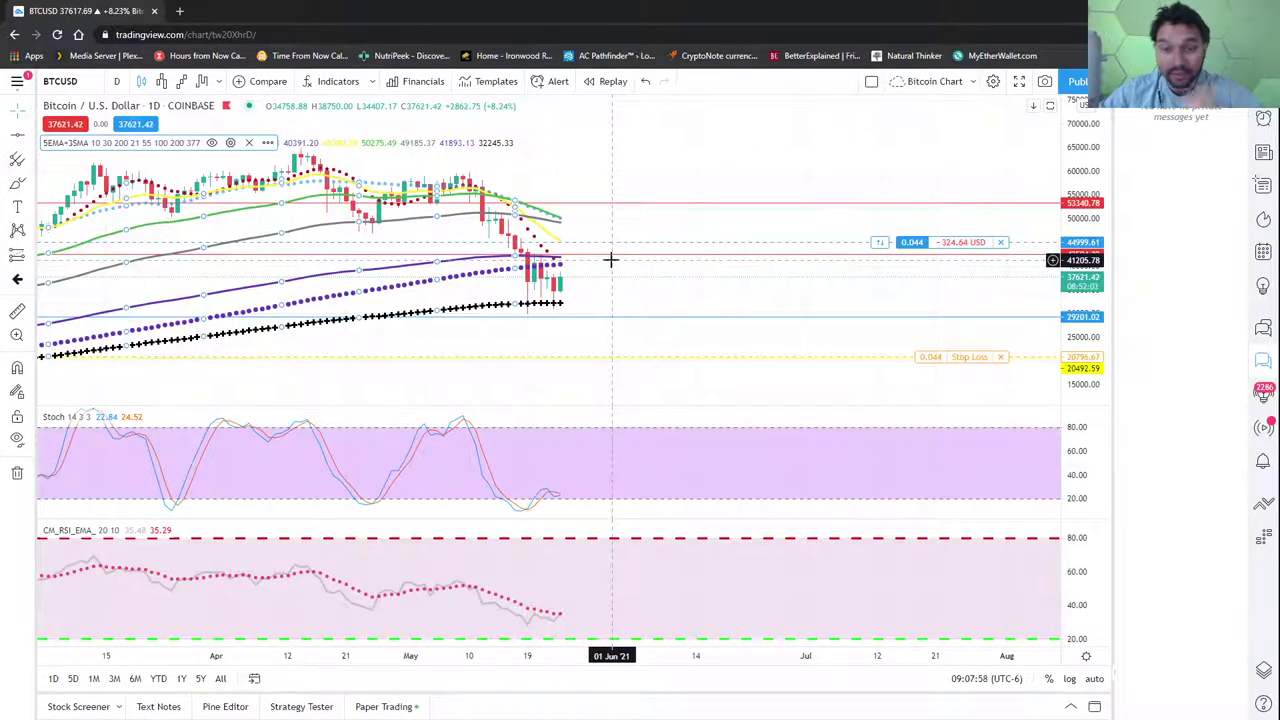
Switch the Bitcoin chart to Line Break and place a horizontal line at about 36,702
left_click_drag(610, 260, 795, 283)
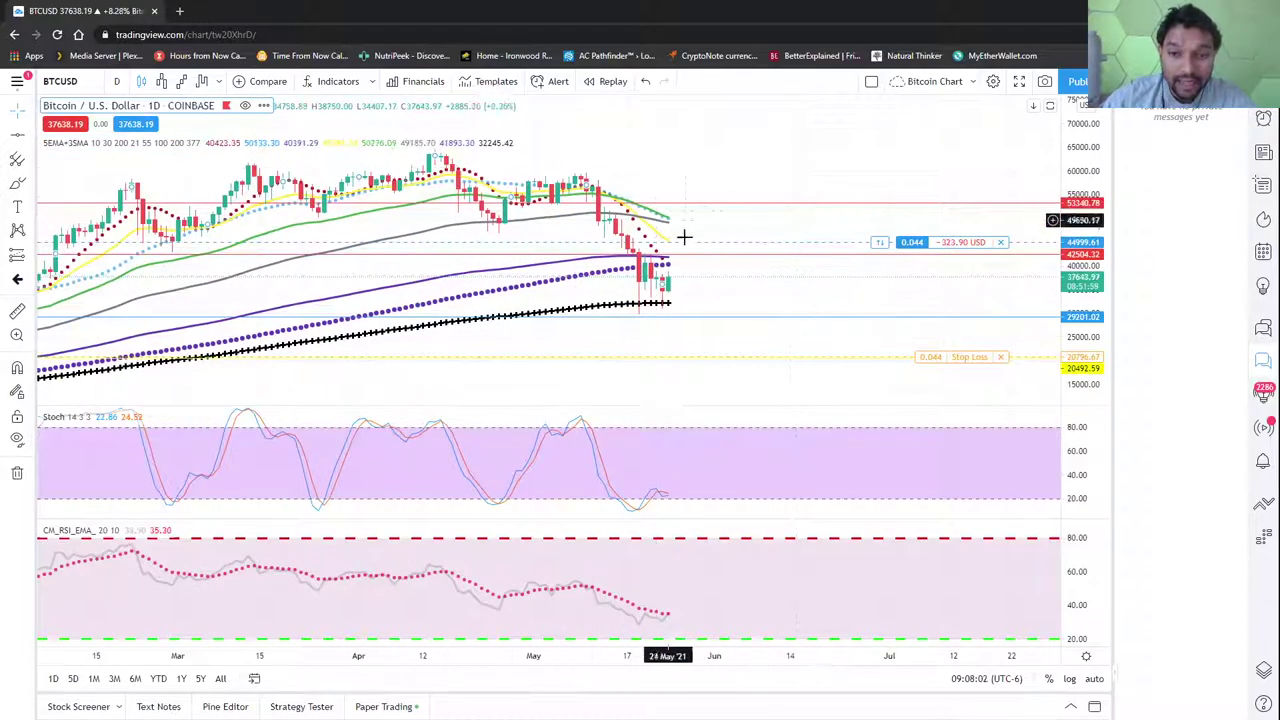
left_click_drag(686, 240, 640, 290)
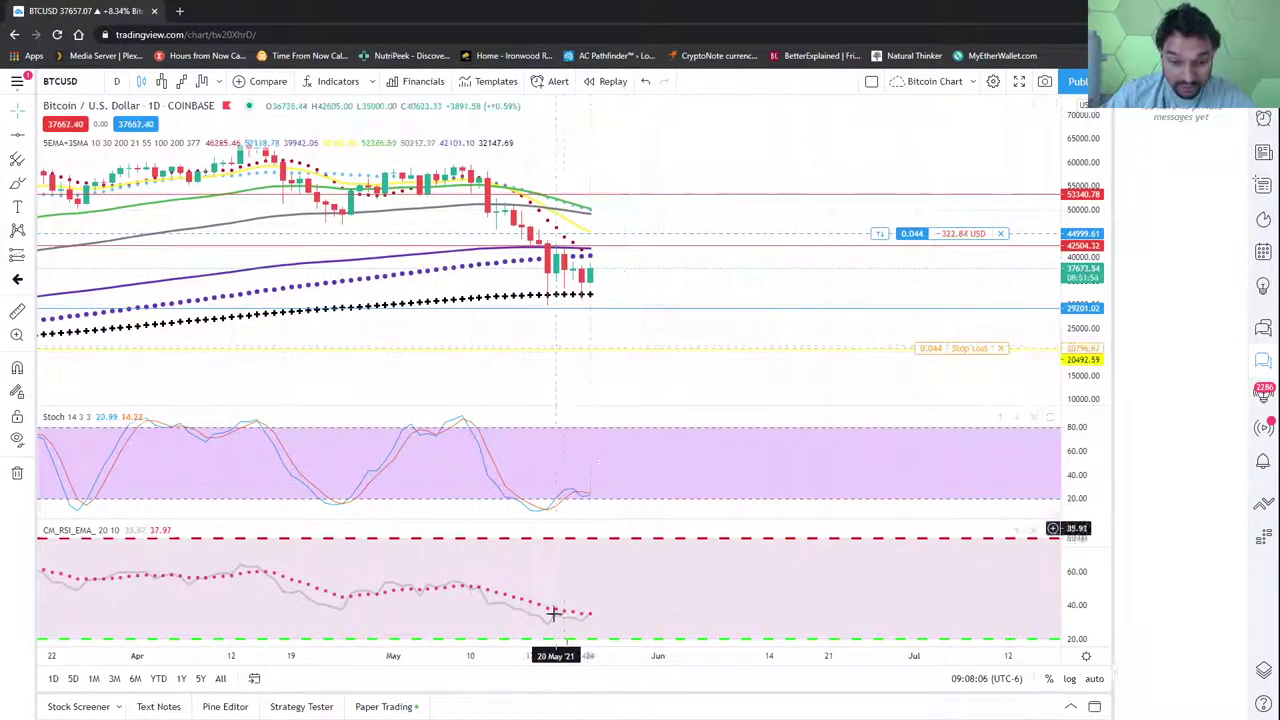
left_click(165, 86)
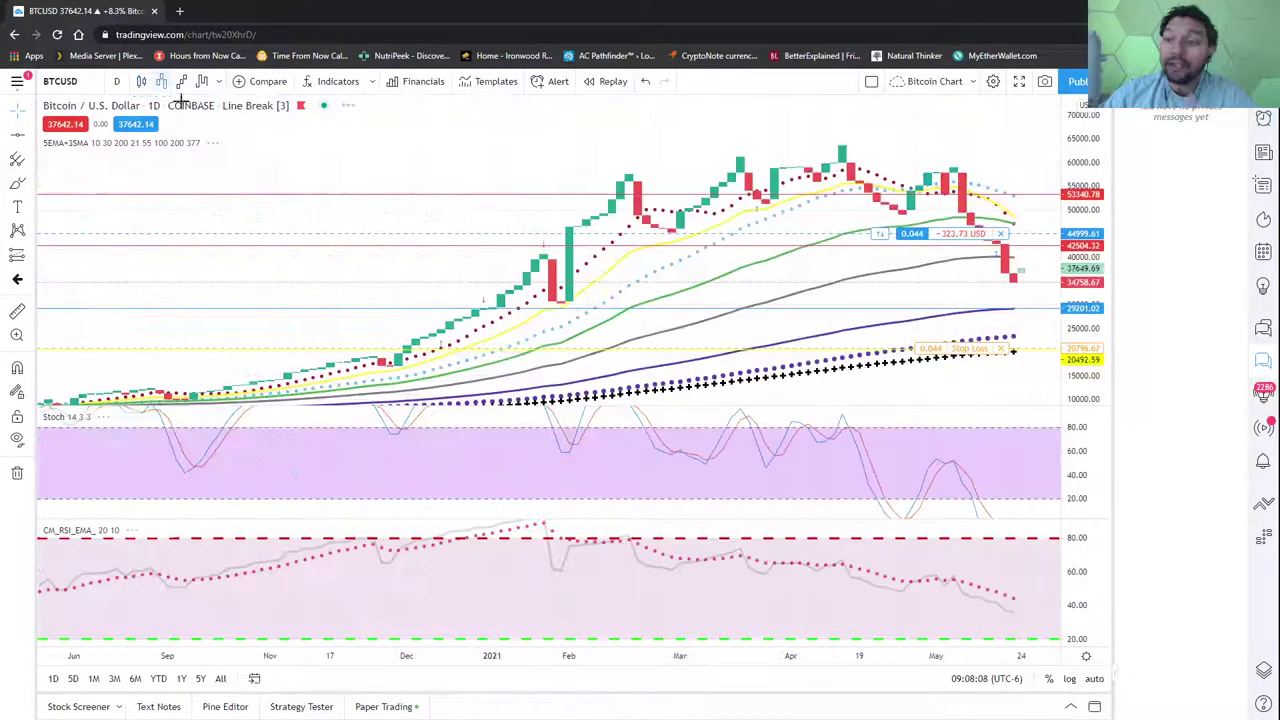
left_click_drag(918, 396, 623, 420)
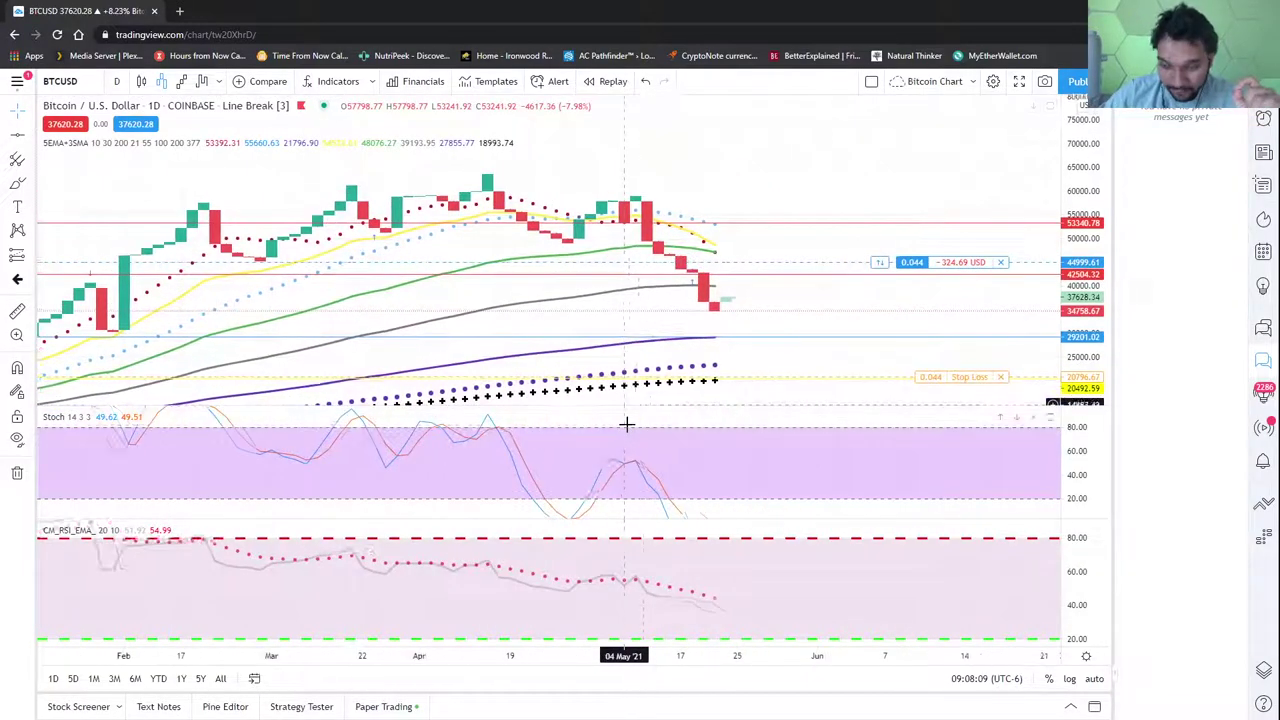
left_click(780, 301)
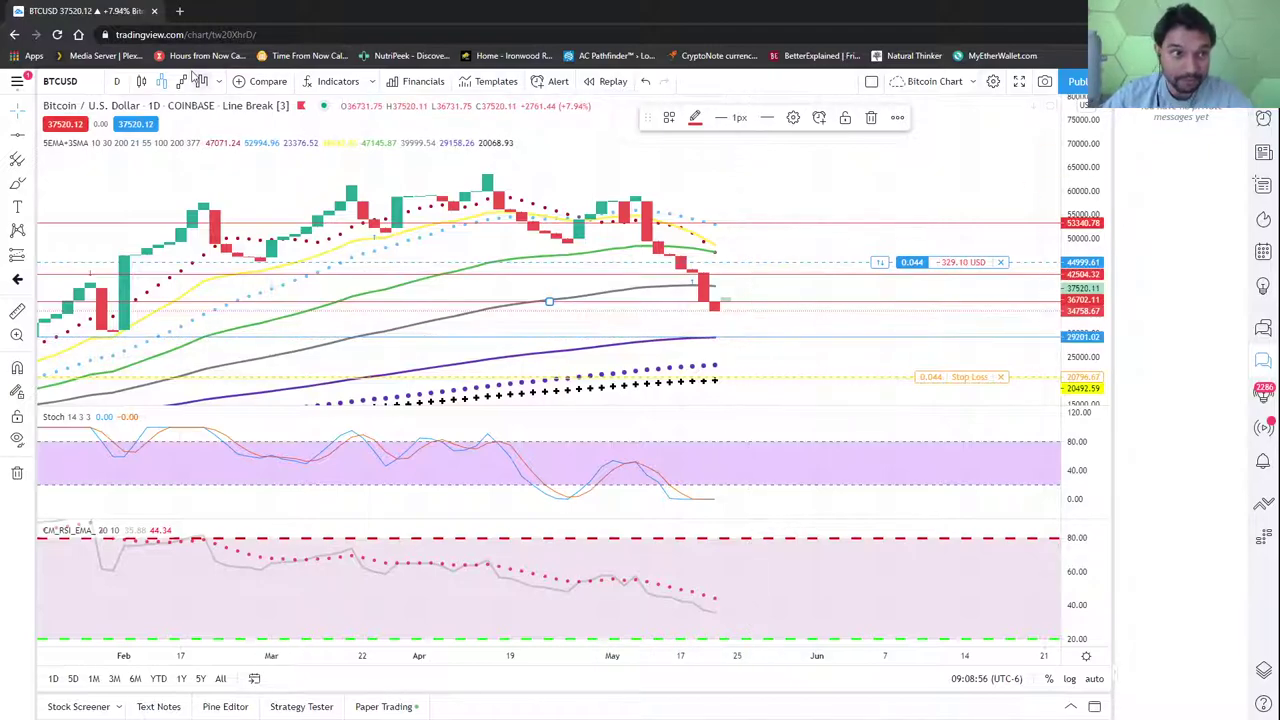
Examine the Bitcoin price action in Kagi and Renko styles and return the chart to candles
scroll(848, 345, "up", 5)
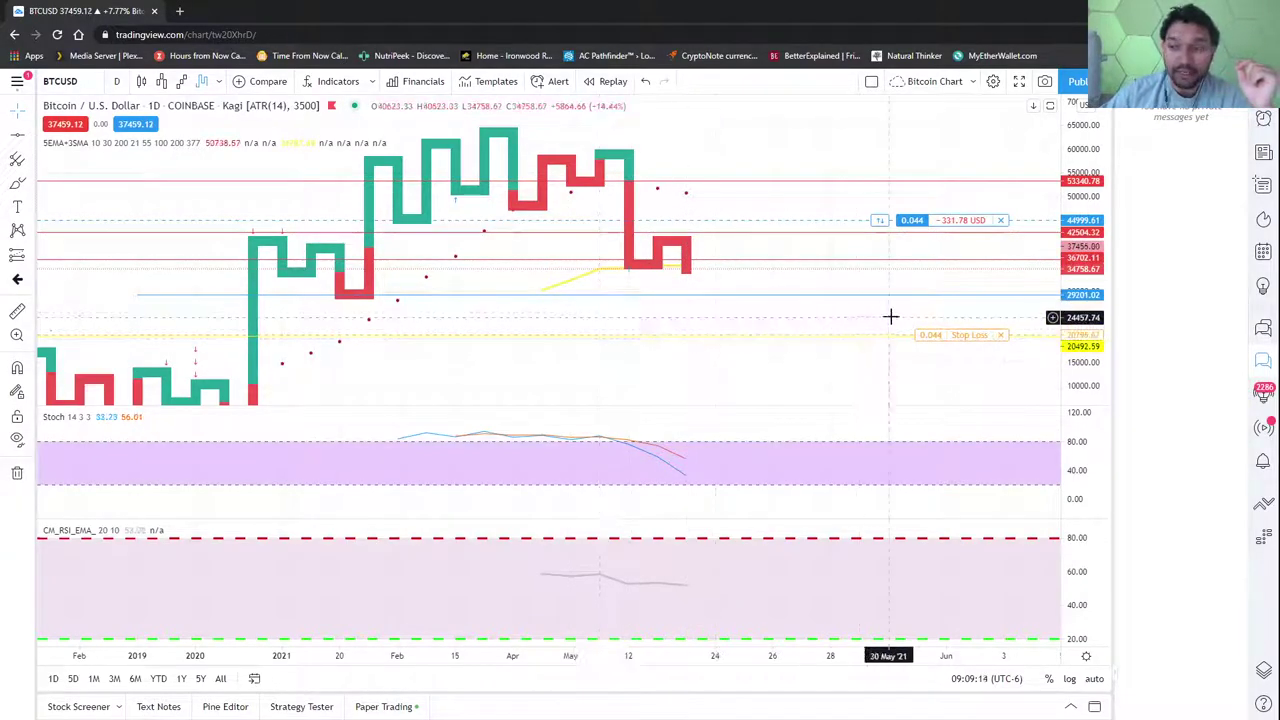
left_click(181, 81)
scroll(829, 300, "down", 3)
scroll(914, 397, "up", 3)
left_click_drag(914, 397, 654, 394)
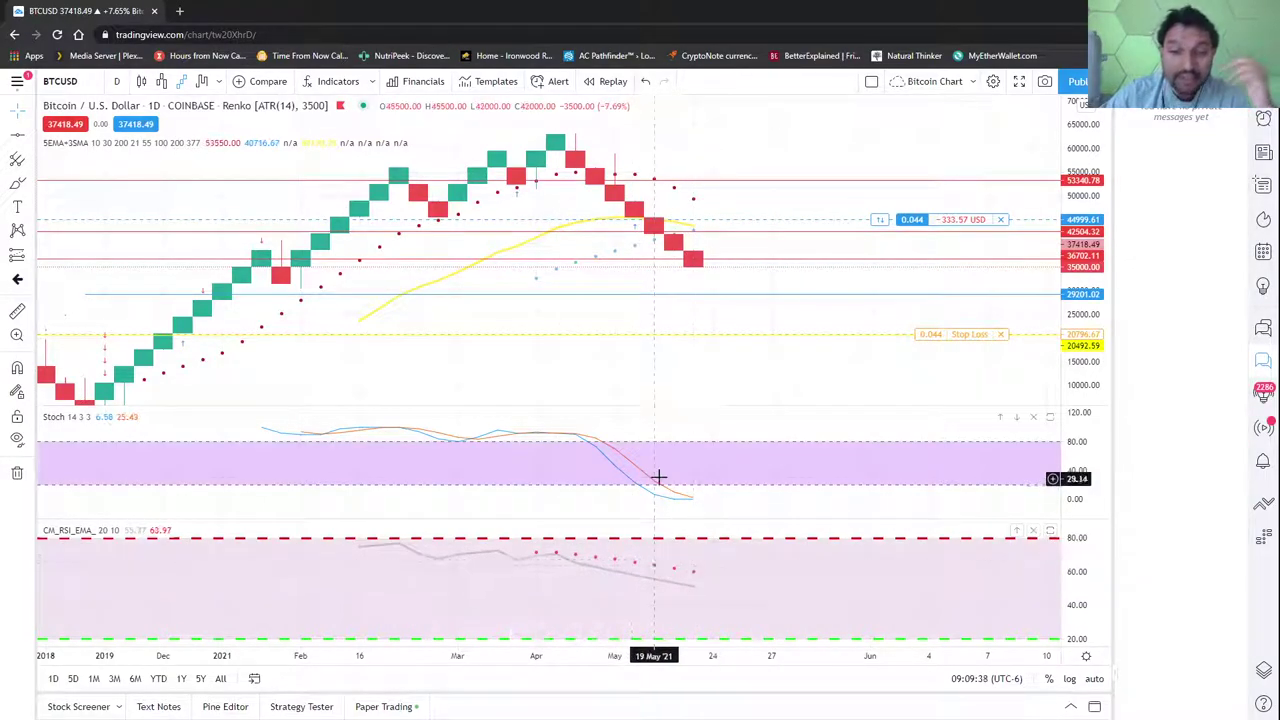
left_click(141, 81)
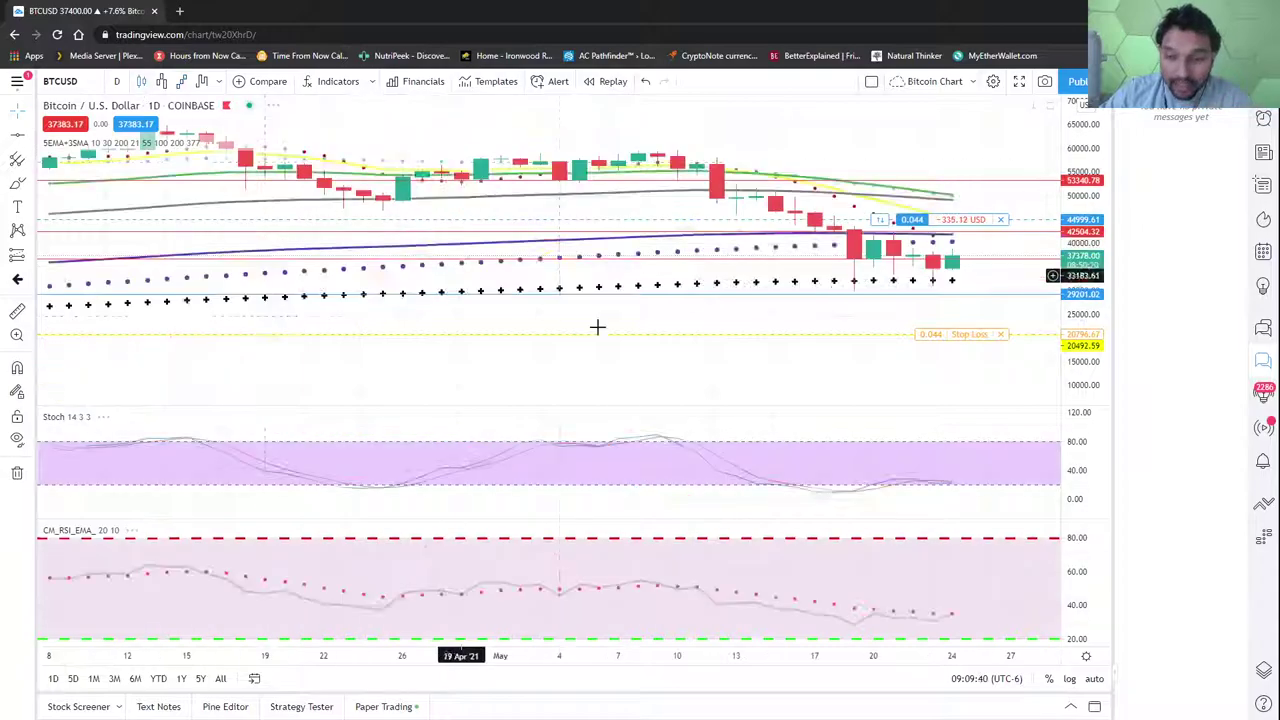
left_click_drag(883, 364, 617, 387)
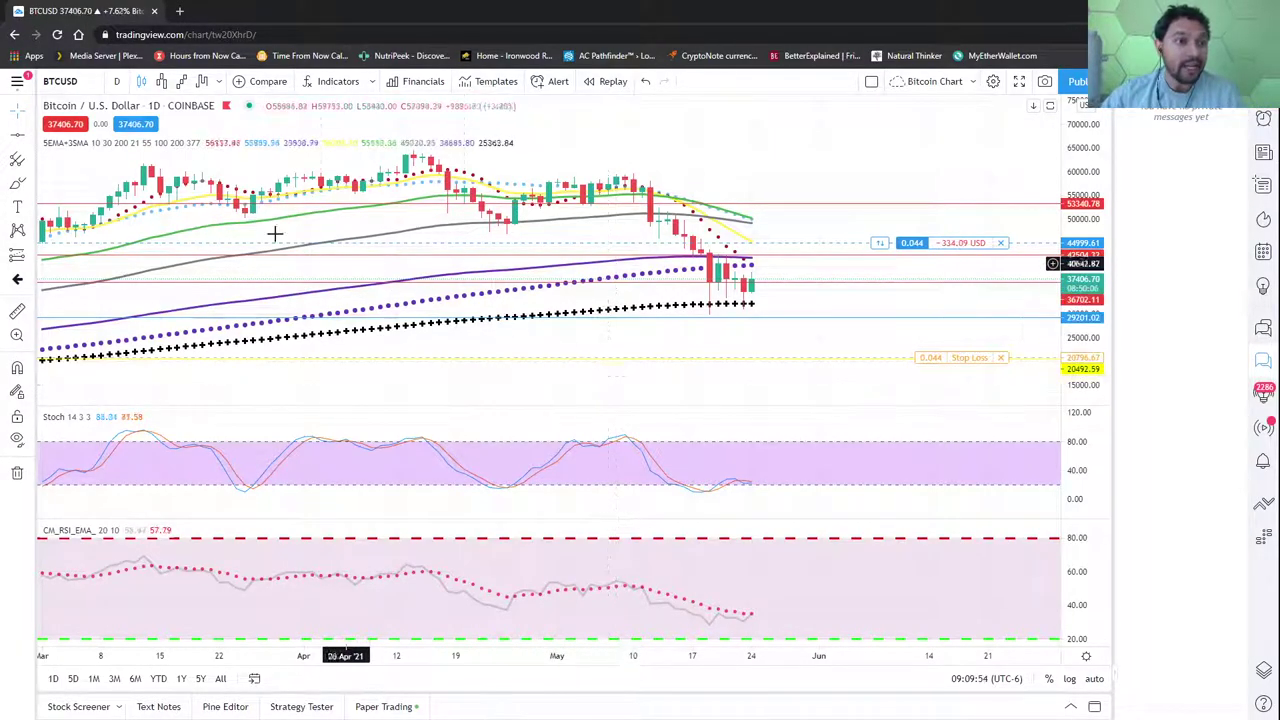
Load the saved ETH Chart layout and frame the latest Ethereum Line Break bars with free space after them
left_click(17, 81)
mouse_move(184, 98)
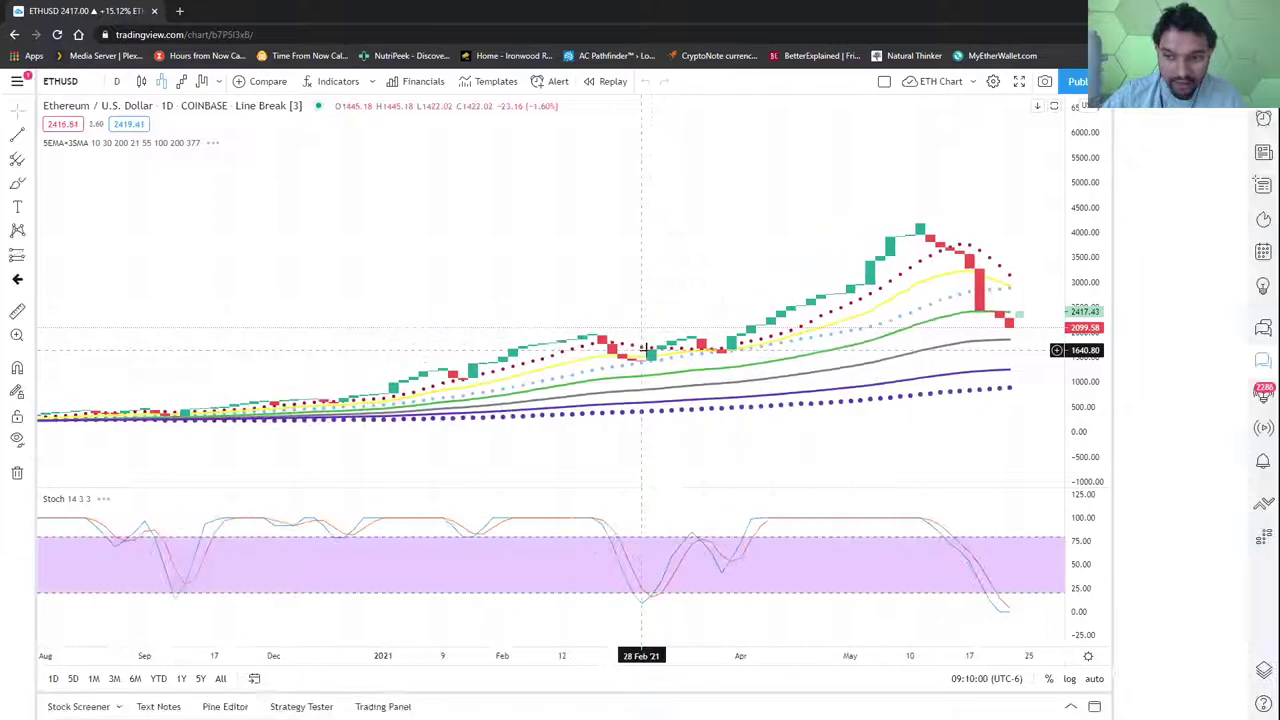
left_click_drag(851, 431, 511, 433)
scroll(570, 428, "up", 2)
left_click_drag(629, 423, 754, 491)
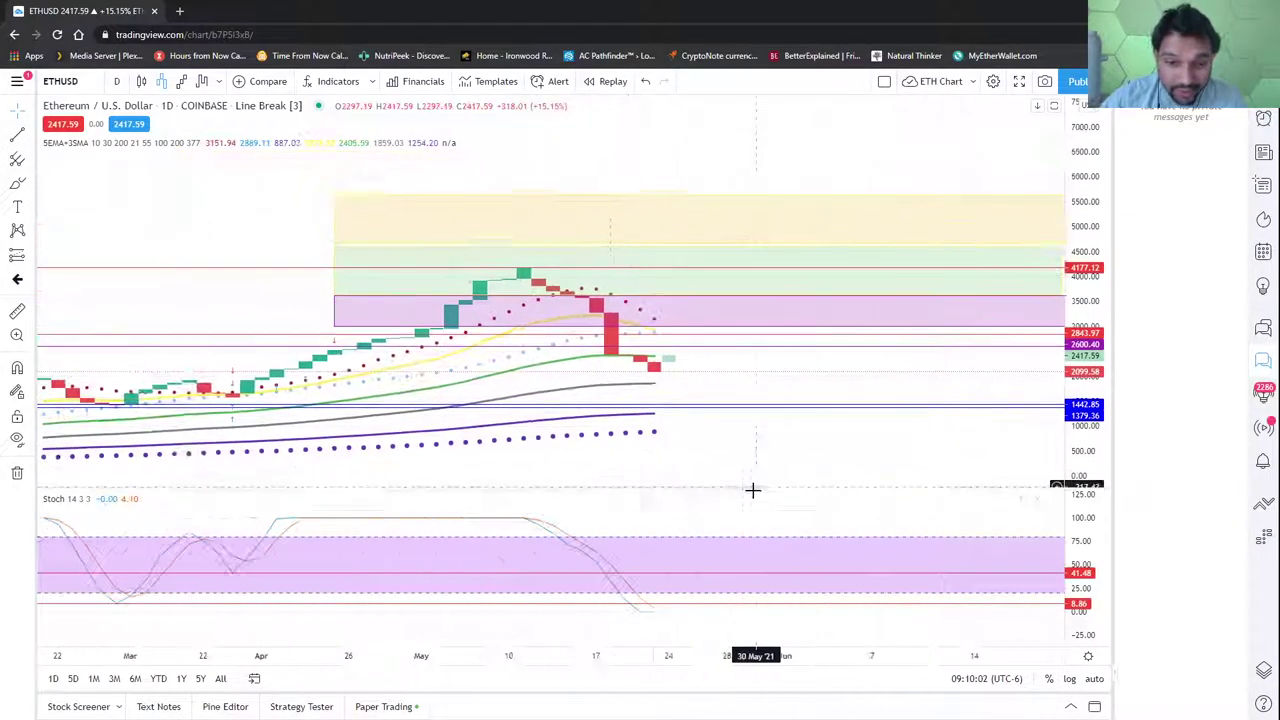
left_click_drag(1095, 330, 1095, 287)
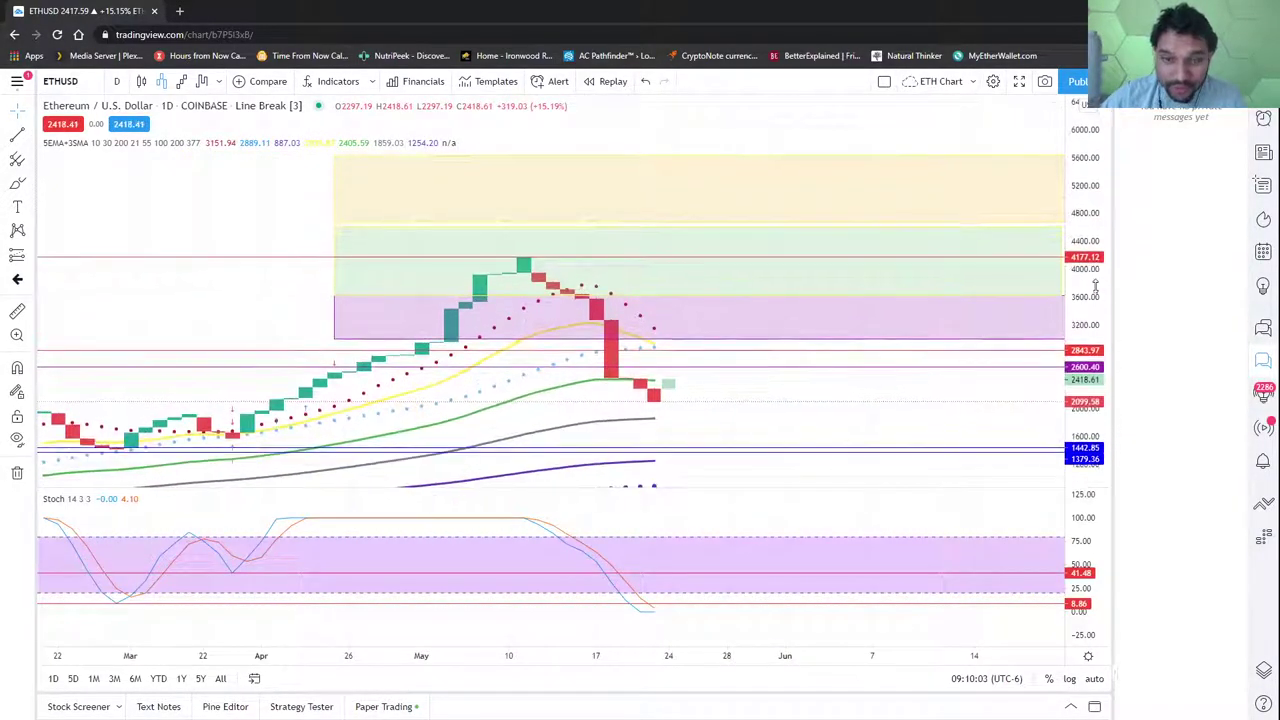
Compare the Ethereum price action in Kagi and Renko styles
left_click(201, 81)
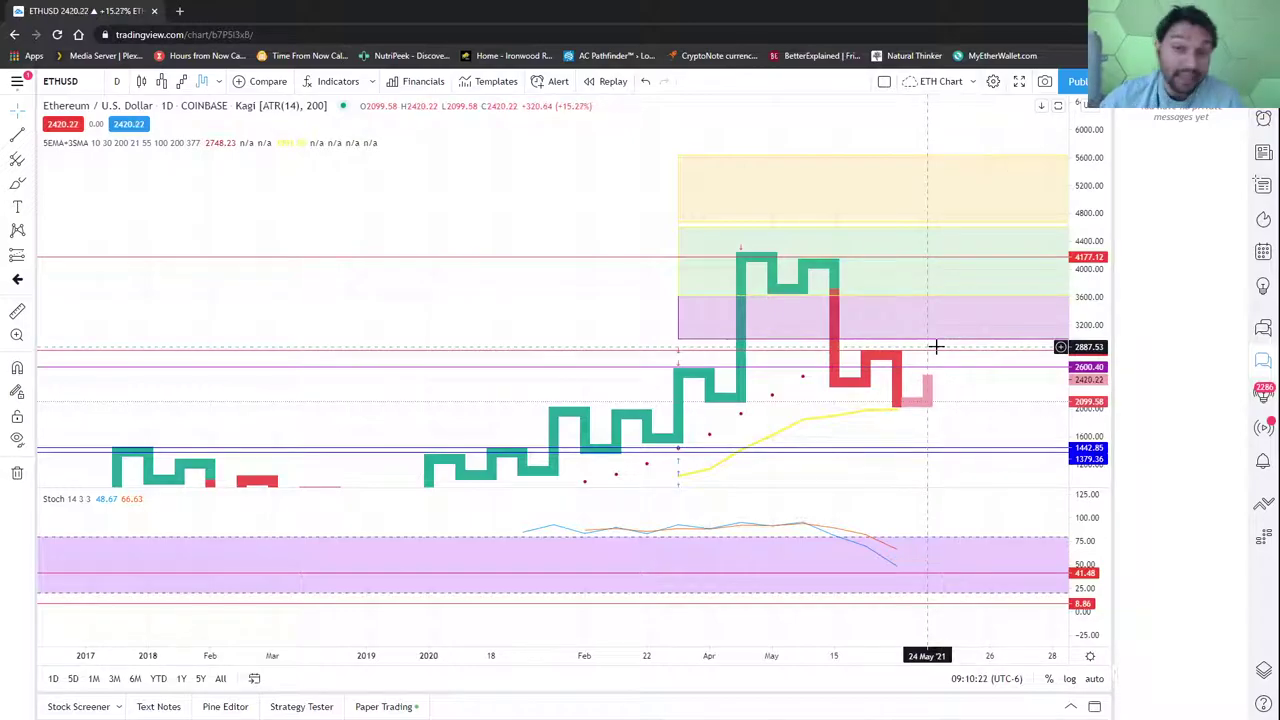
left_click(181, 81)
scroll(733, 330, "down", 5)
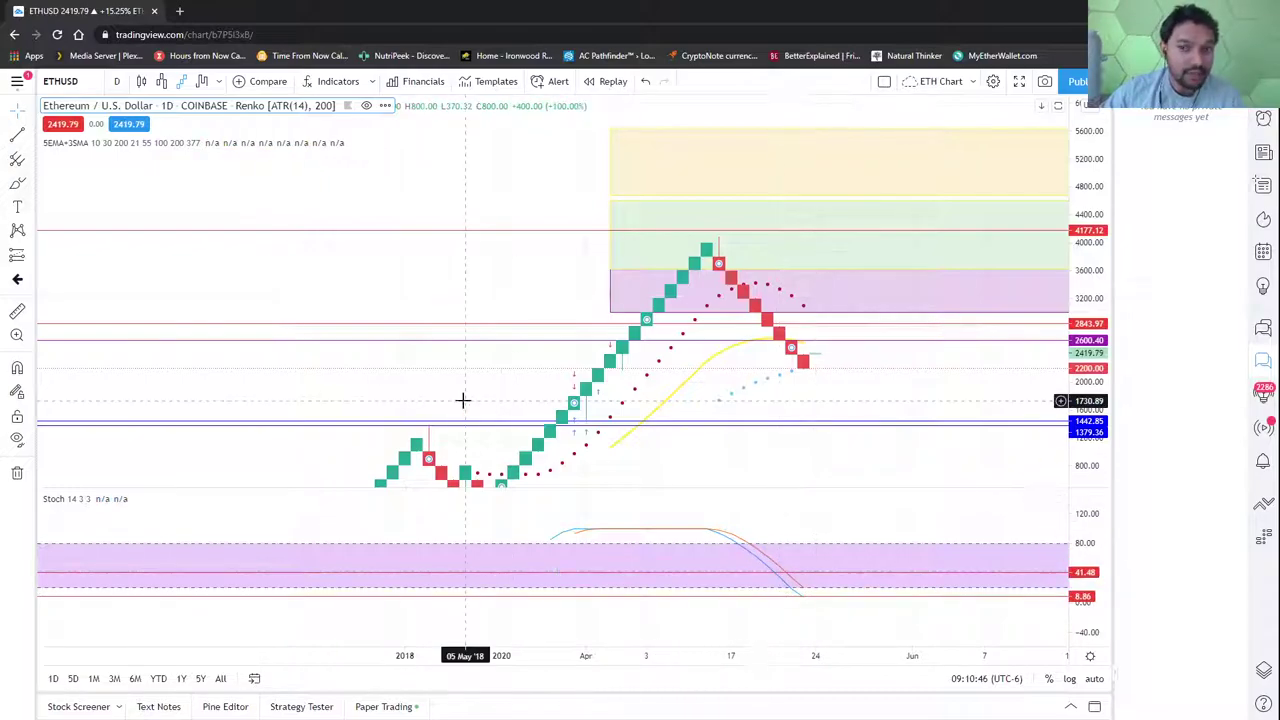
left_click(203, 83)
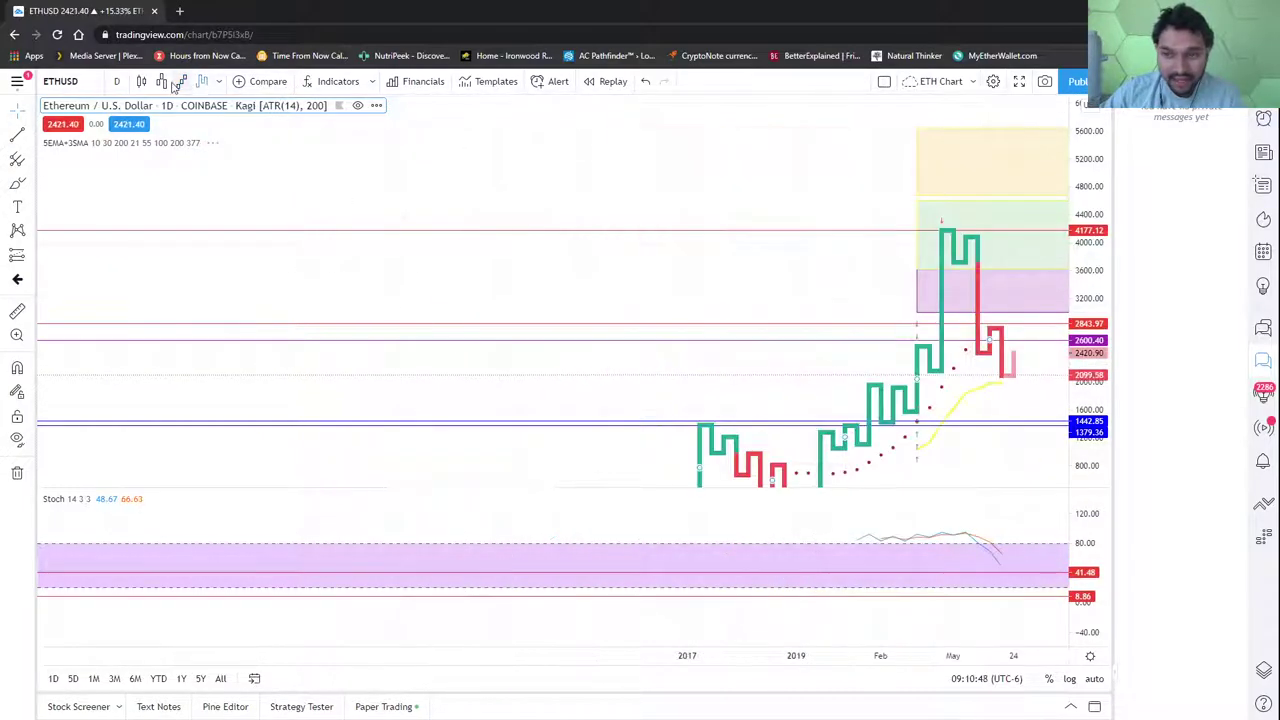
left_click(178, 81)
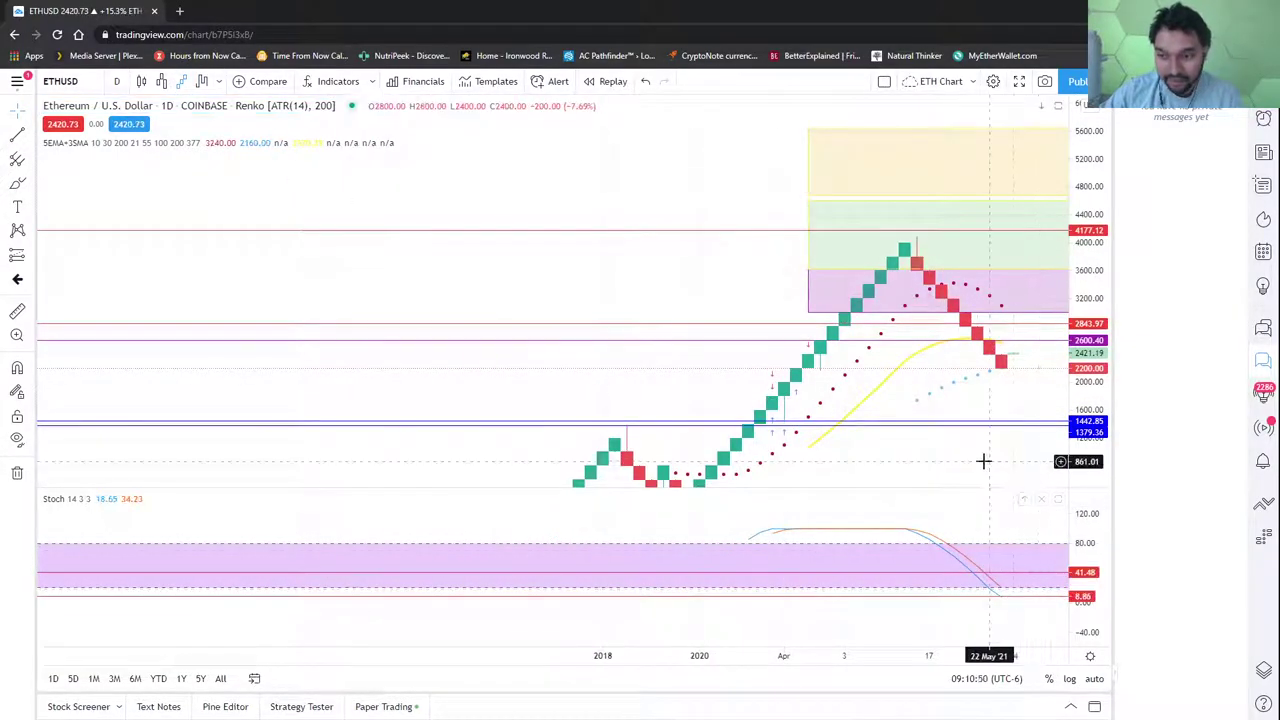
left_click_drag(943, 442, 794, 423)
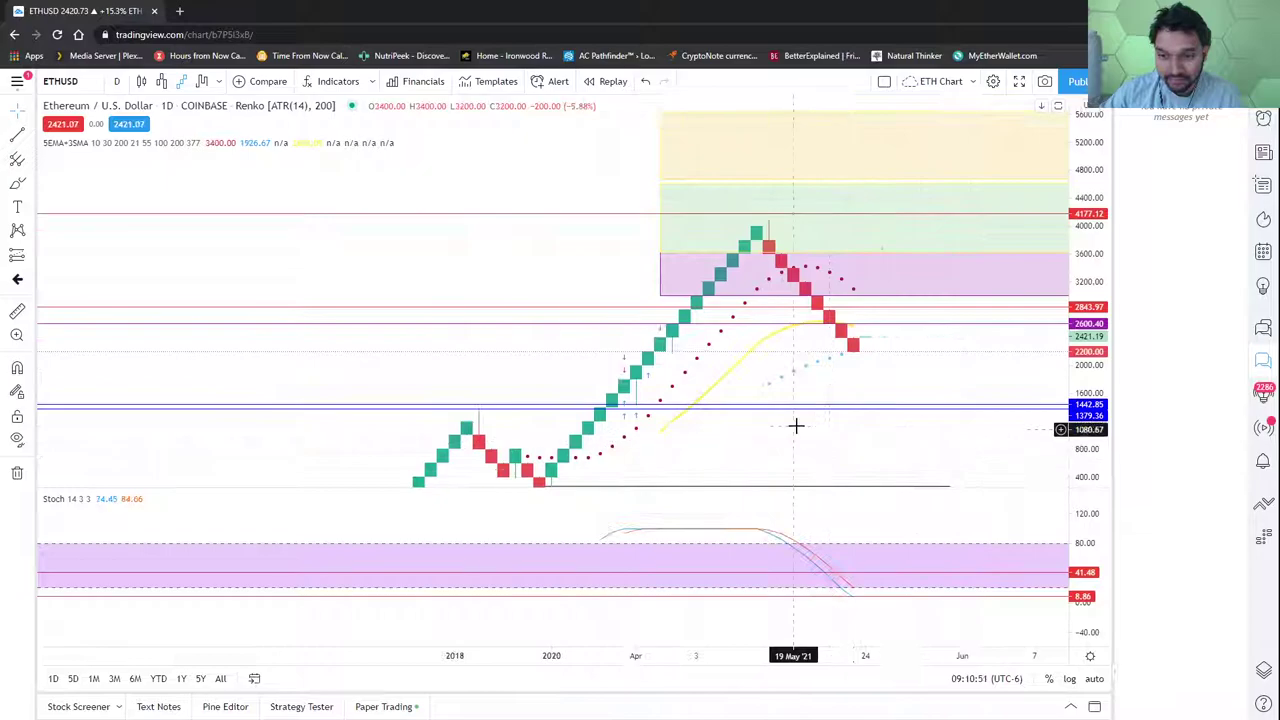
Examine the Ethereum chart as candles and as Line Break
left_click(143, 82)
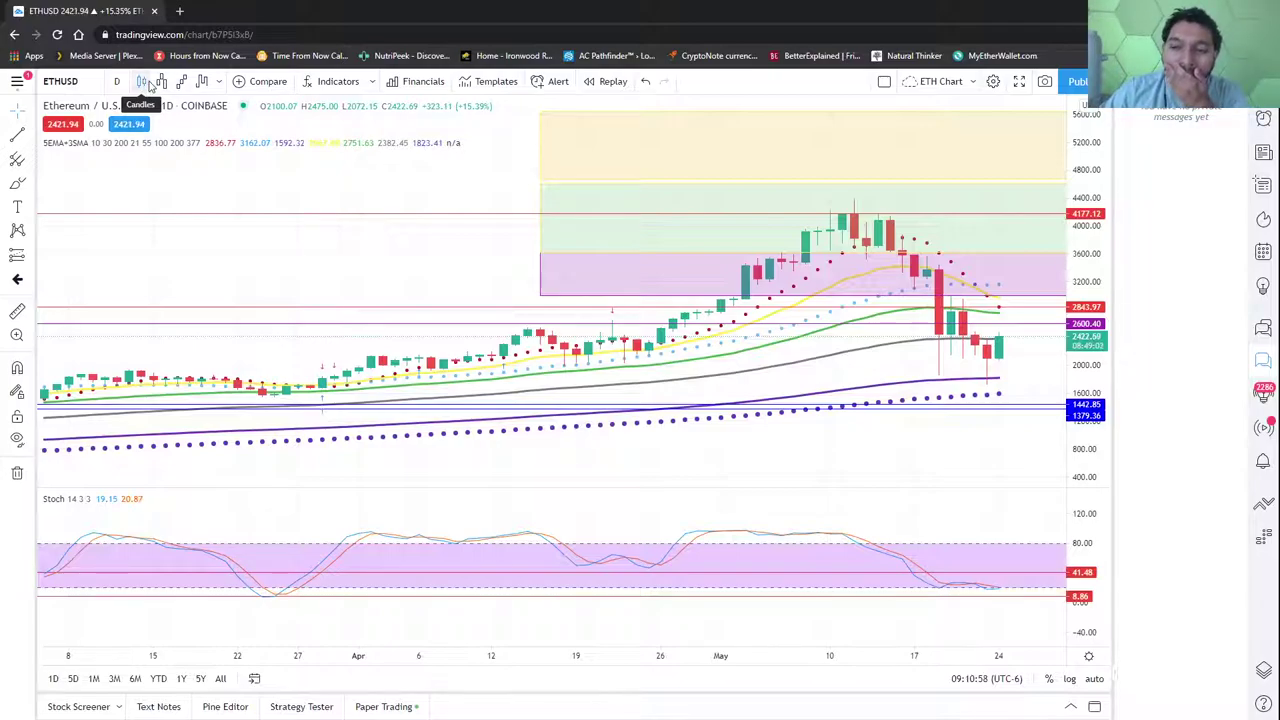
left_click(161, 82)
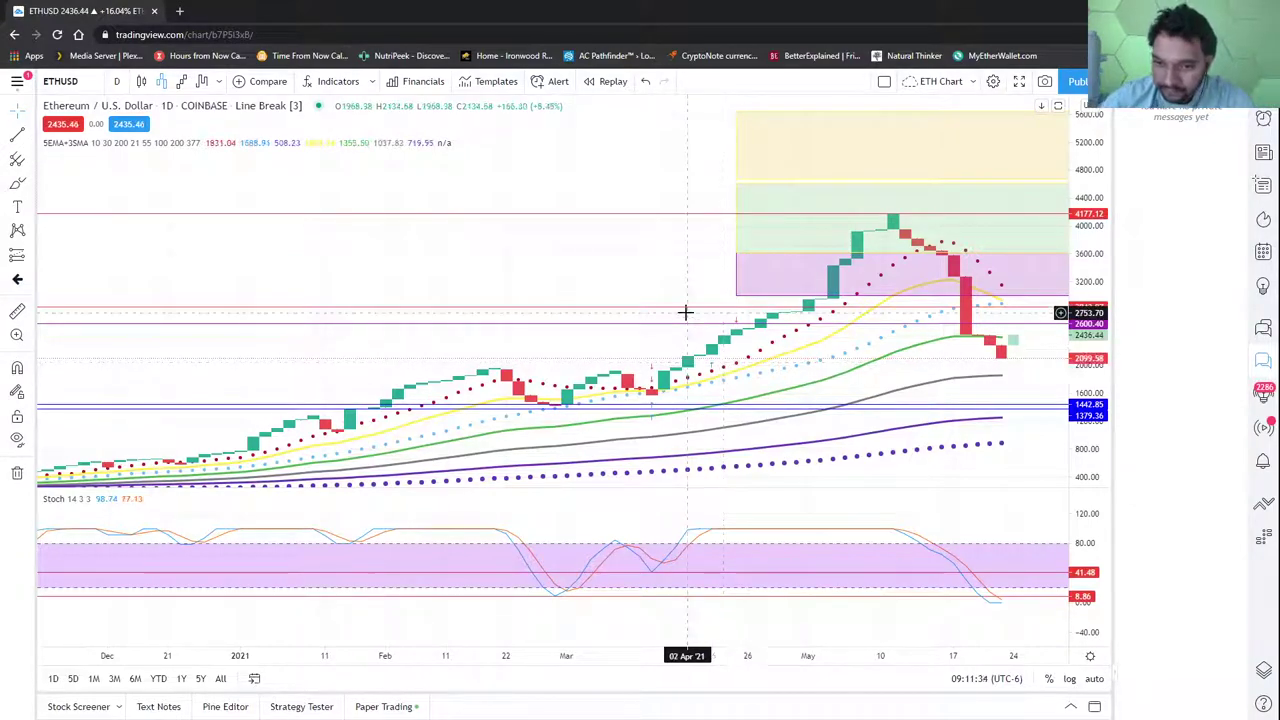
left_click_drag(686, 309, 430, 290)
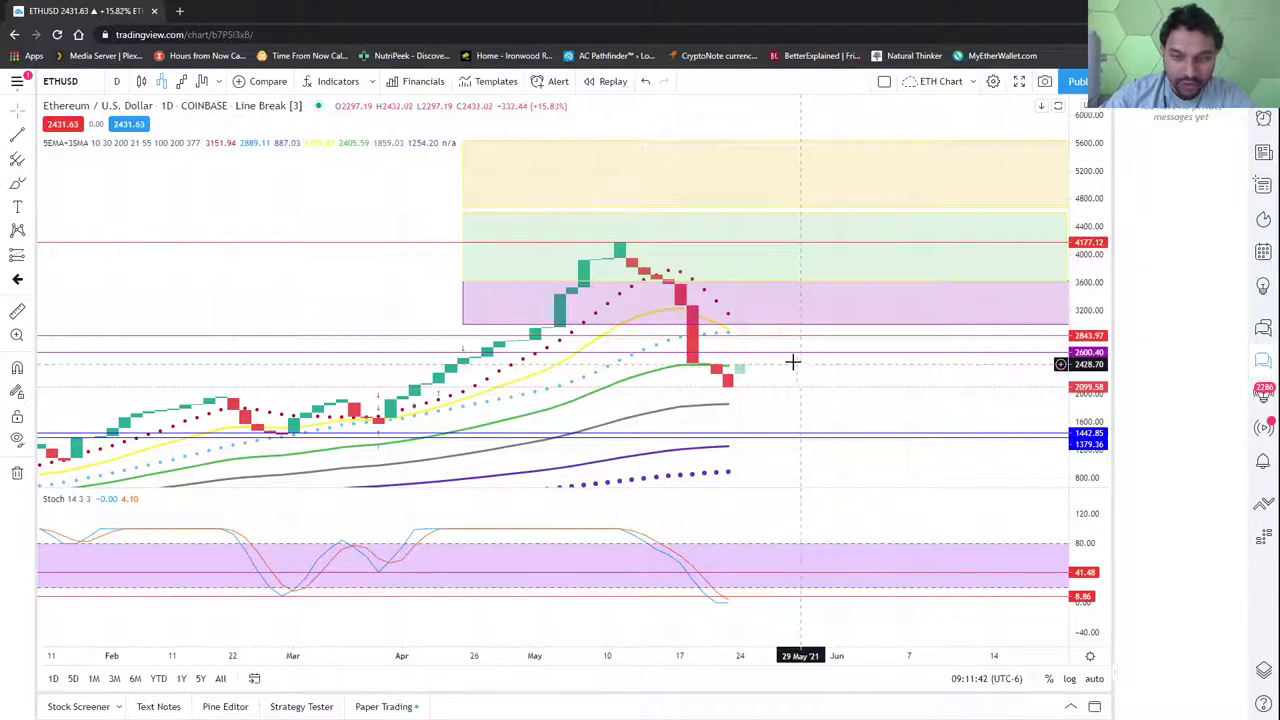
Compare Ethereum's Renko bricks with its candles and leave the chart in Renko style, centred on the latest bricks
left_click(181, 81)
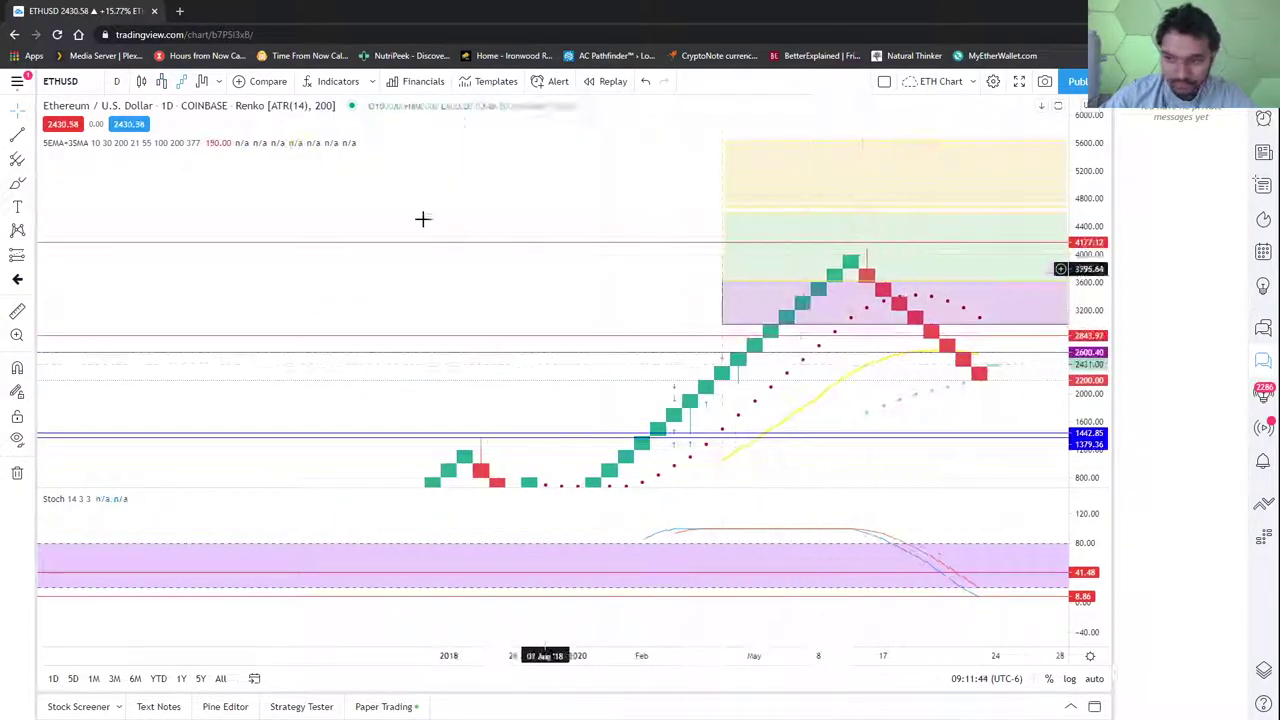
left_click(181, 82)
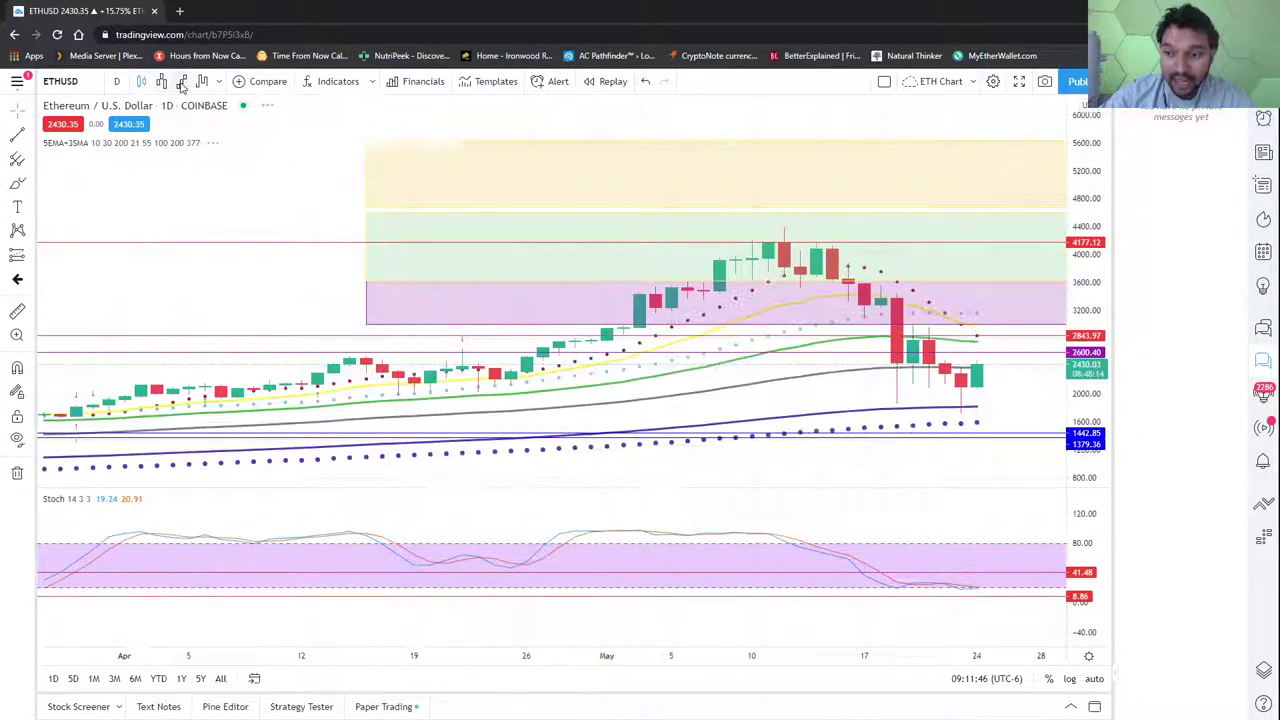
left_click(181, 82)
scroll(991, 466, "up", 2)
left_click_drag(991, 466, 724, 449)
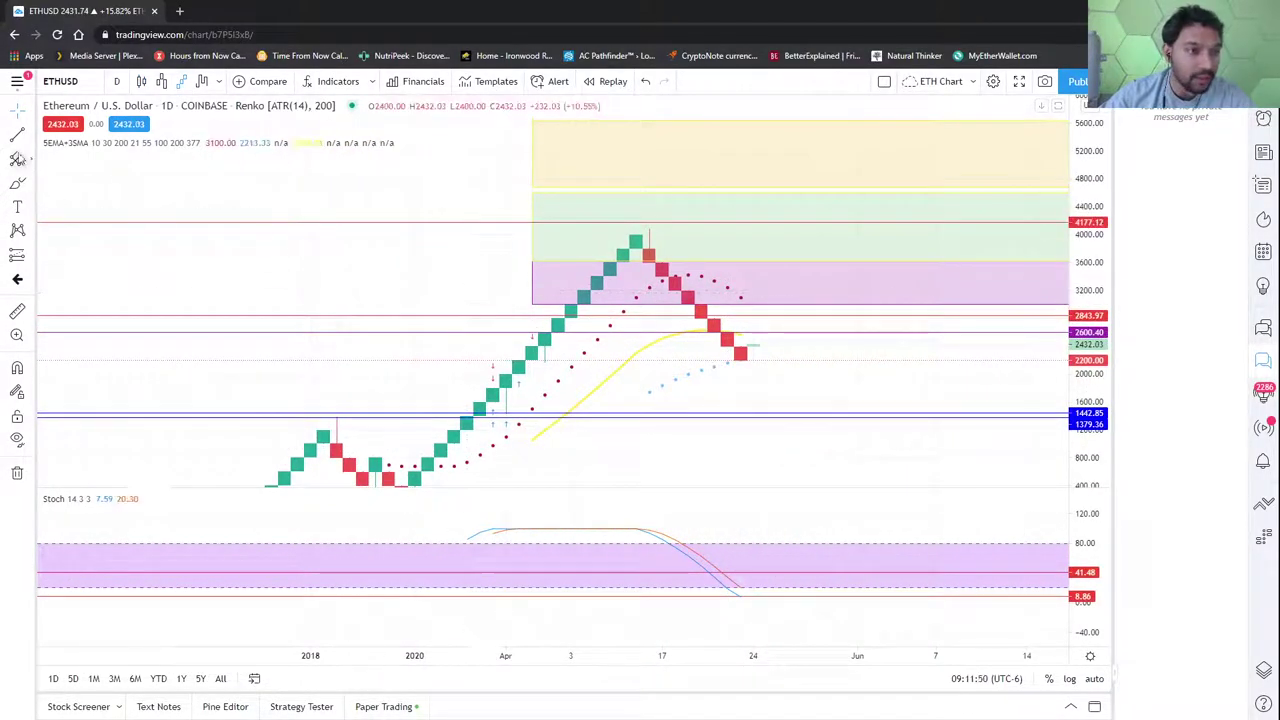
Show the Ethereum chart in Line Break style after viewing it as Kagi, and place a horizontal line at 3853.91
left_click(26, 134)
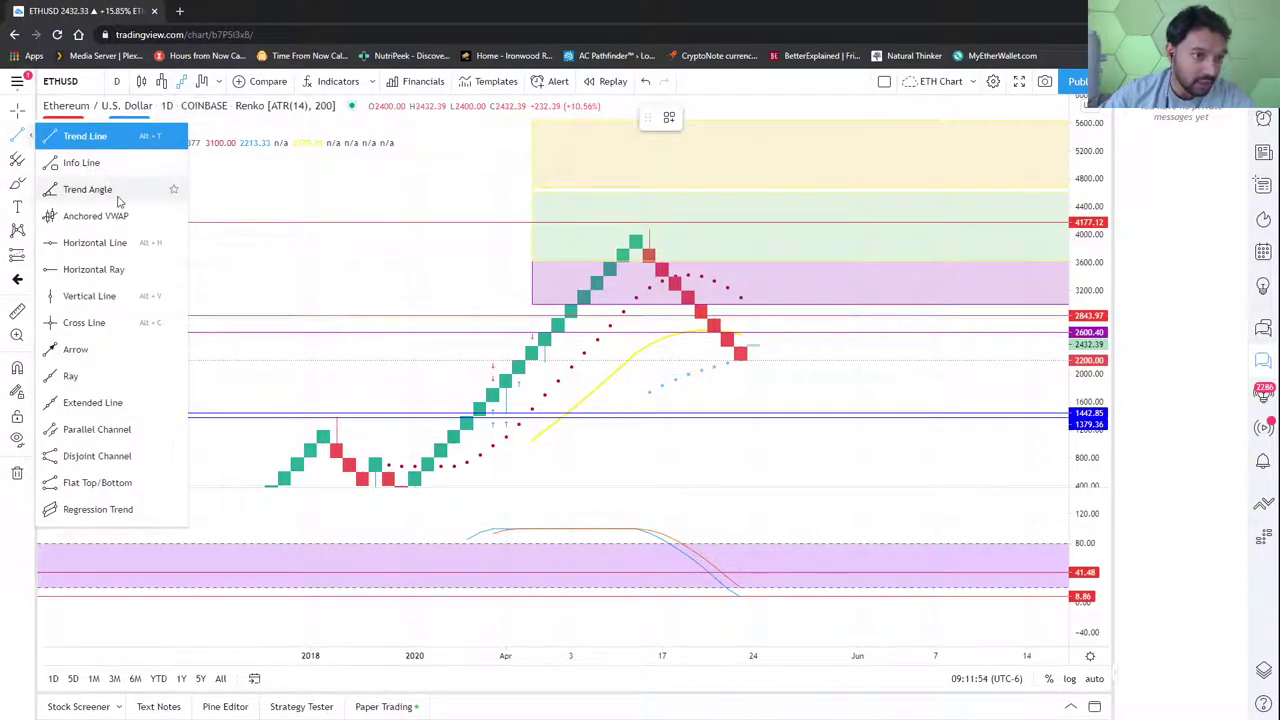
left_click(88, 189)
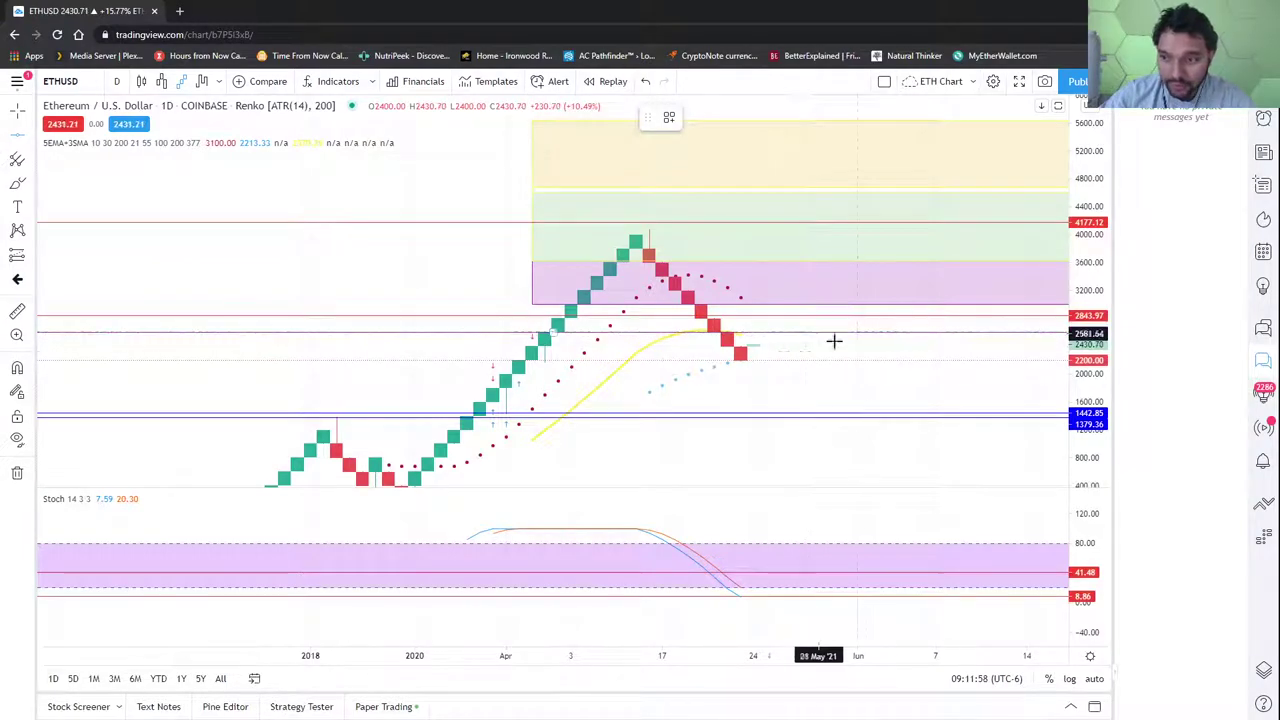
left_click(201, 81)
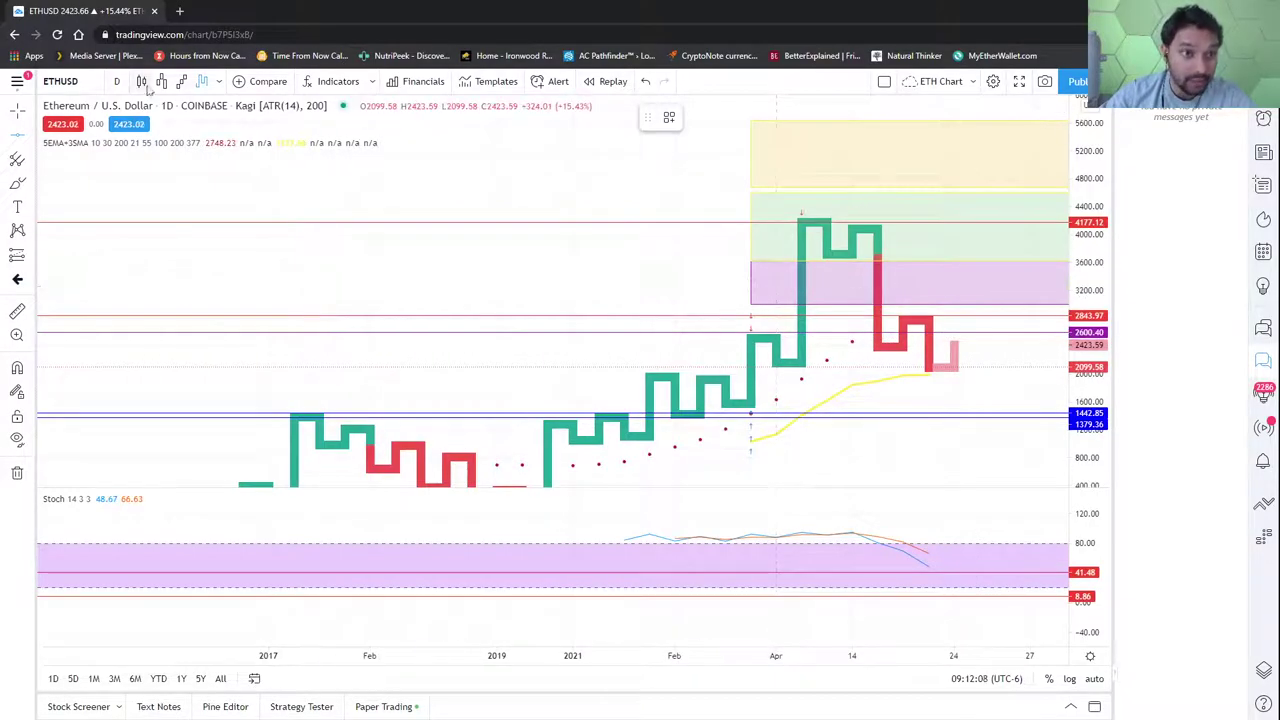
left_click(181, 82)
scroll(706, 370, "down", 5)
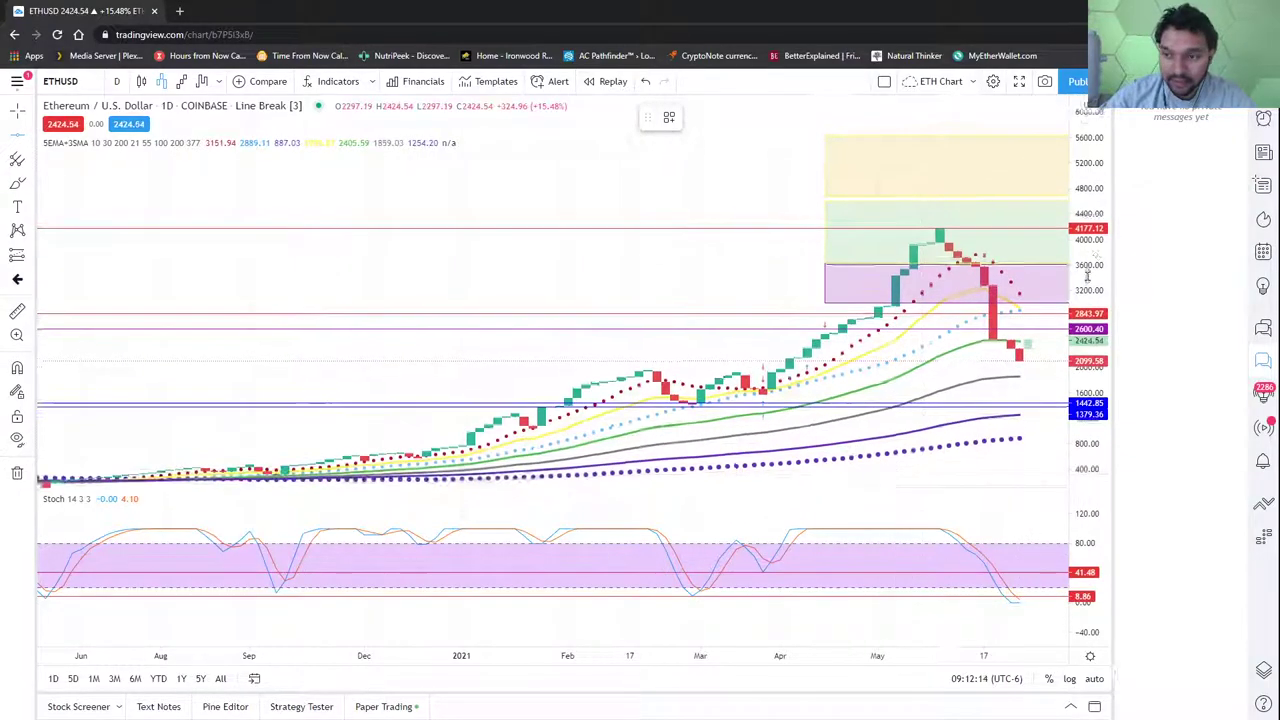
left_click(553, 251)
left_click_drag(627, 239, 489, 166)
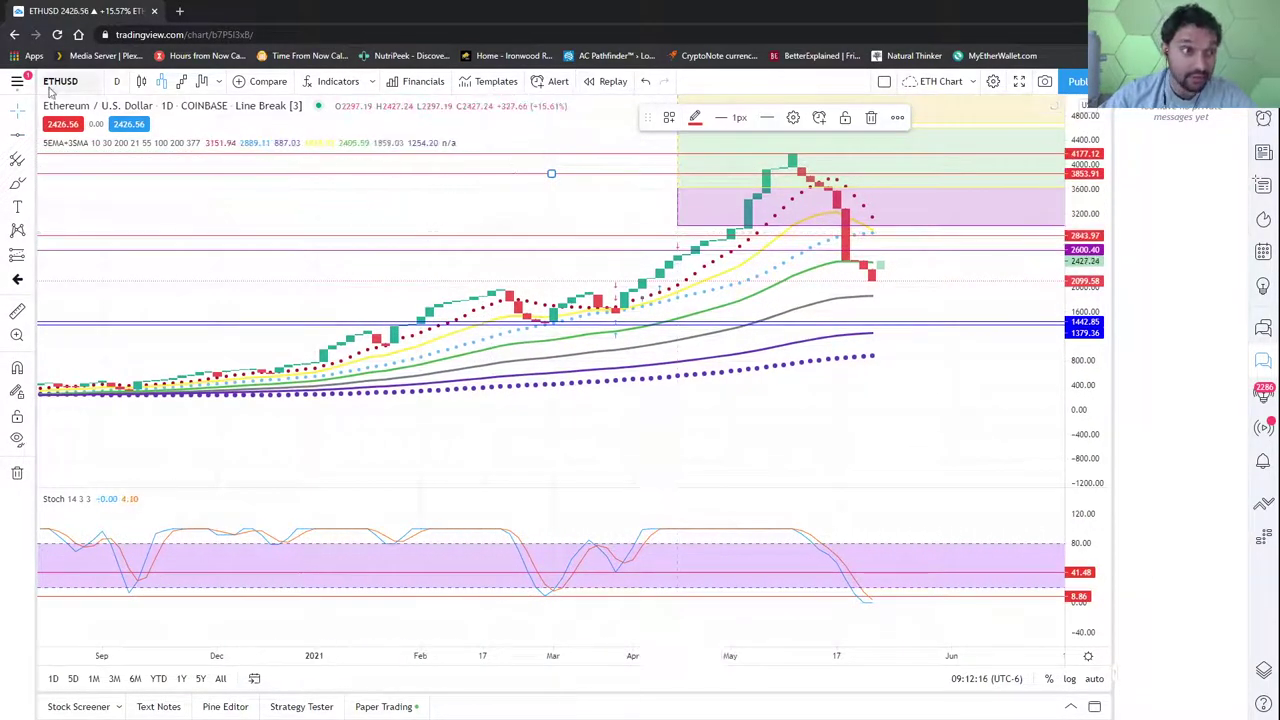
Load the saved LTCUSD layout and widen the empty side panel next to the Litecoin Kagi chart
left_click(16, 86)
mouse_move(160, 102)
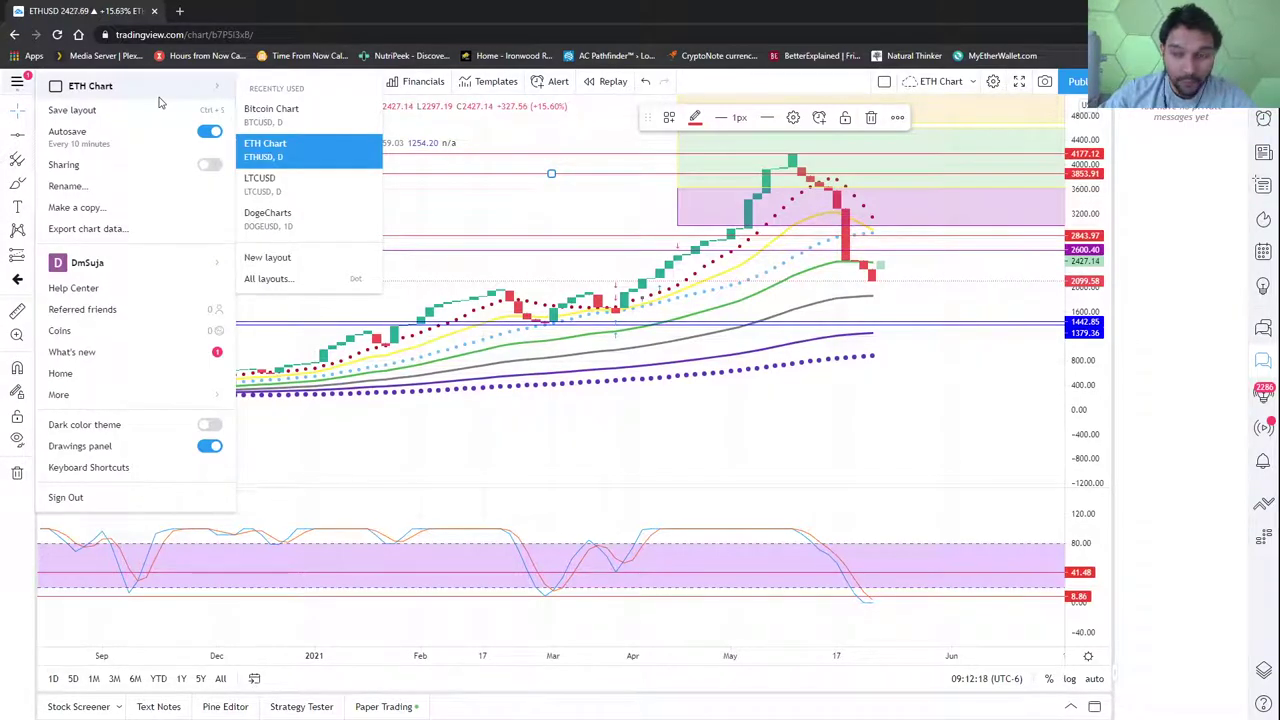
left_click(706, 113)
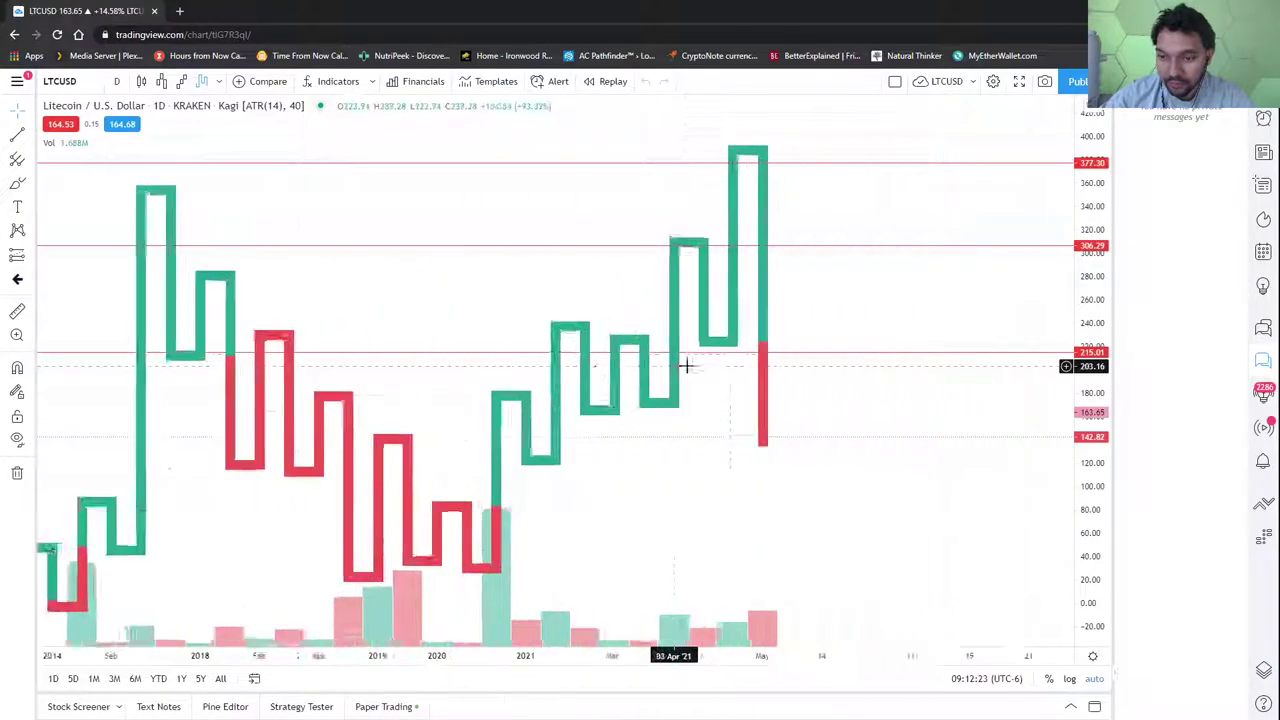
left_click_drag(1066, 209, 943, 343)
scroll(943, 343, "down", 5)
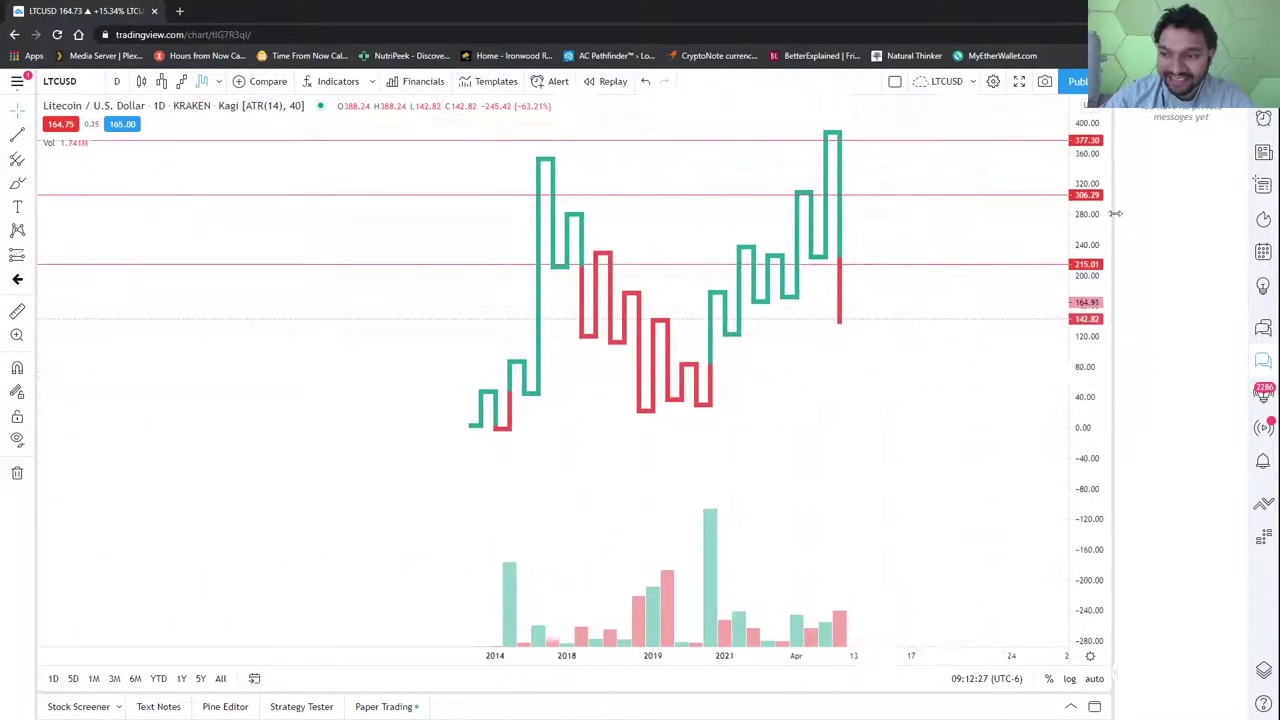
left_click_drag(1114, 212, 1071, 315)
left_click_drag(1059, 233, 832, 418)
scroll(940, 414, "up", 3)
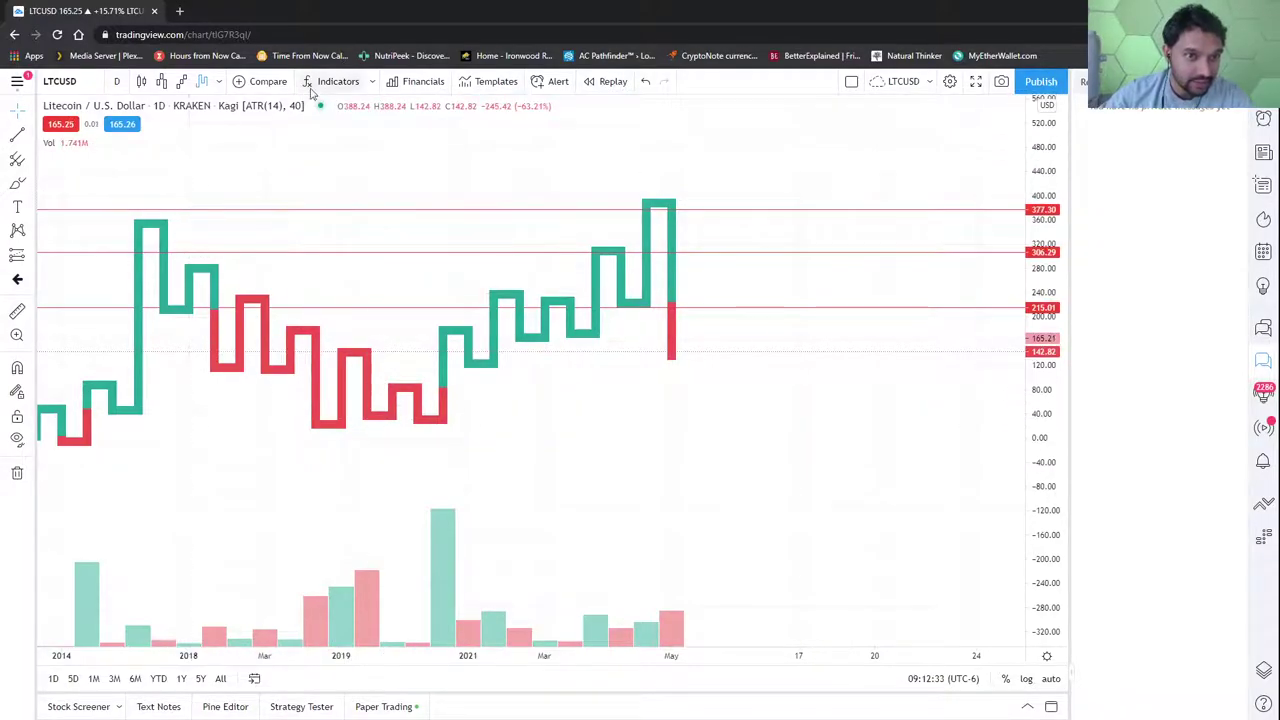
Add the favourite 5EMA + 3SMA indicator to the Litecoin chart and switch the chart style to candles
left_click(372, 82)
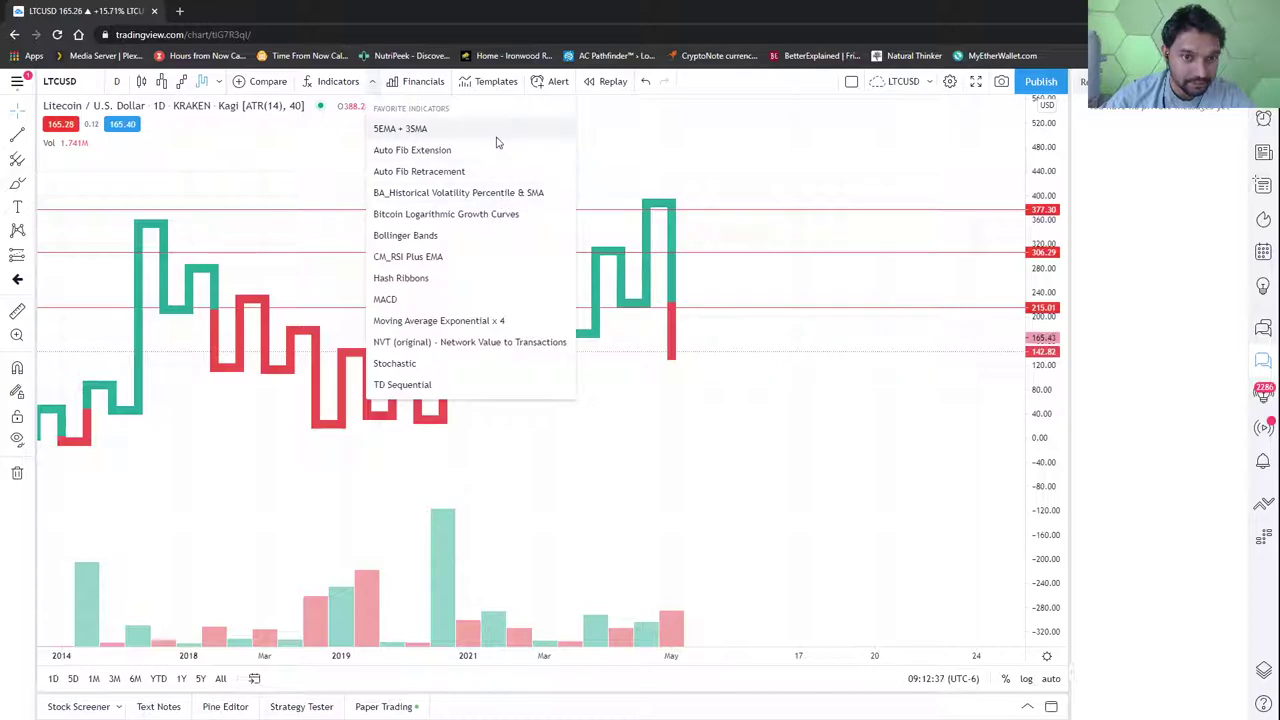
left_click(410, 128)
left_click(143, 81)
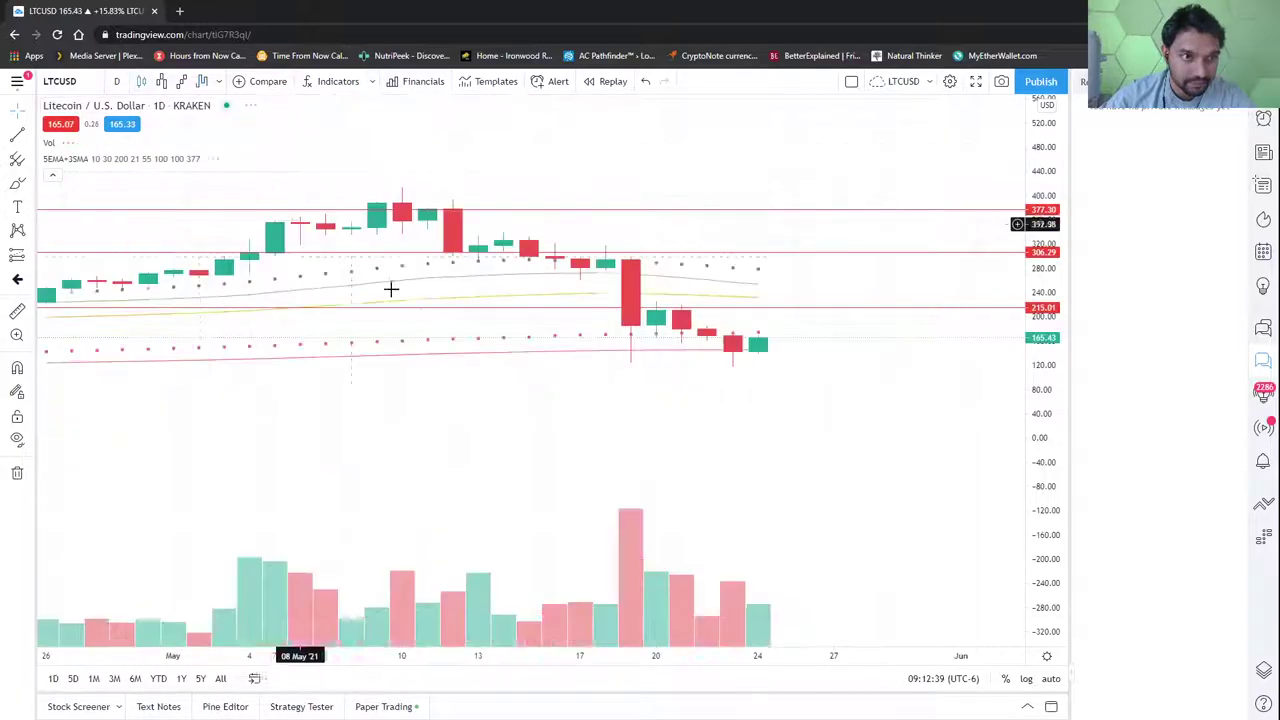
scroll(417, 323, "down", 5)
left_click_drag(649, 424, 519, 400)
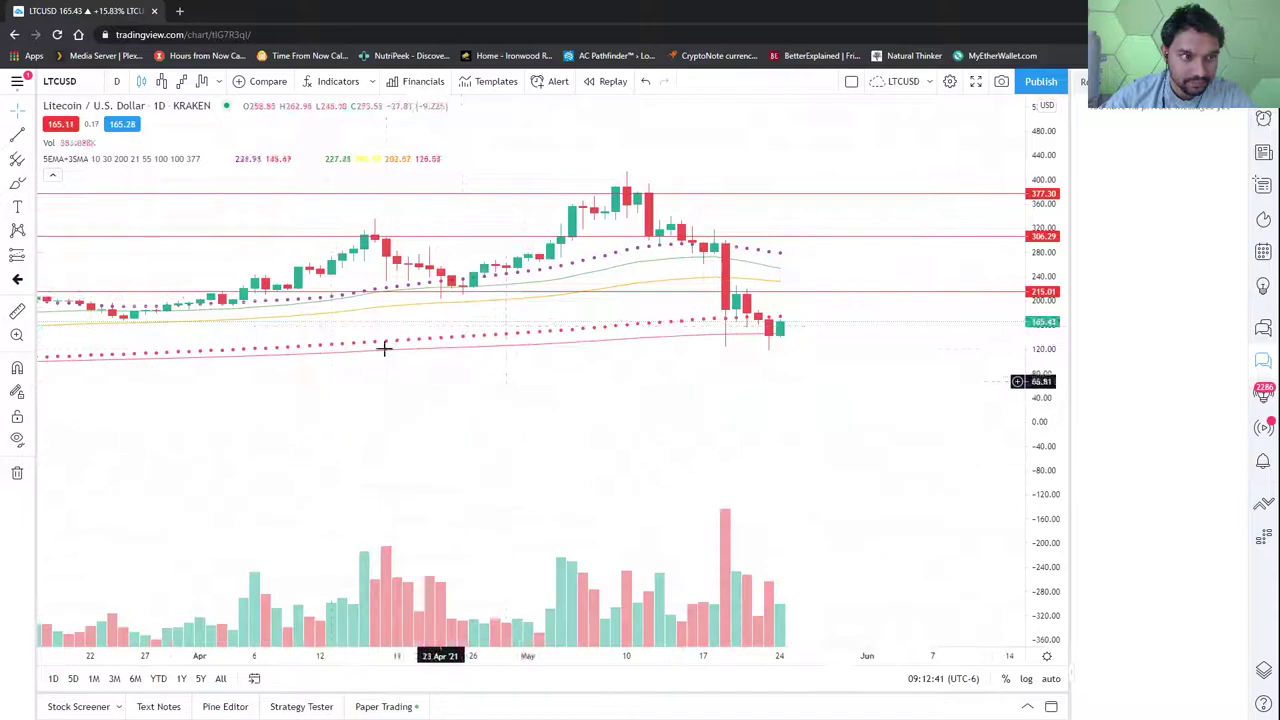
Remove the volume indicator from the Litecoin chart and set EMA_#4 of the 5EMA+3SMA indicator to 200
left_click(107, 143)
scroll(320, 350, "up", 1)
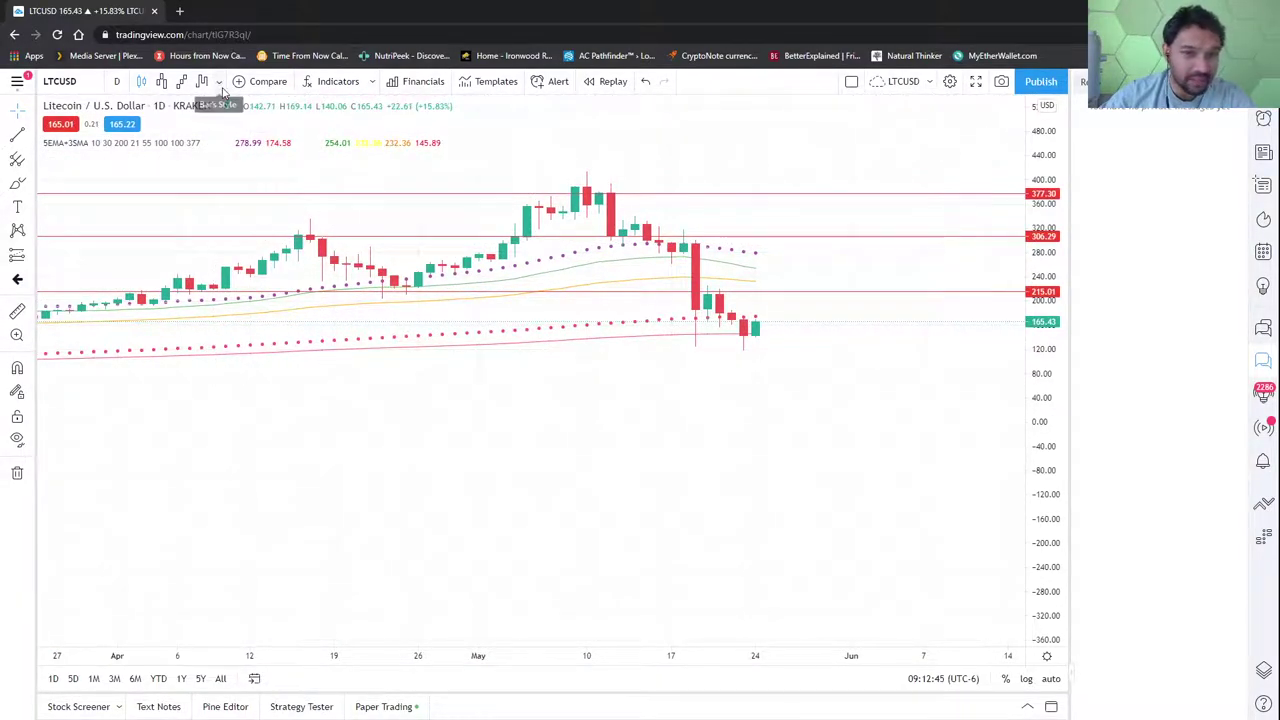
left_click(230, 142)
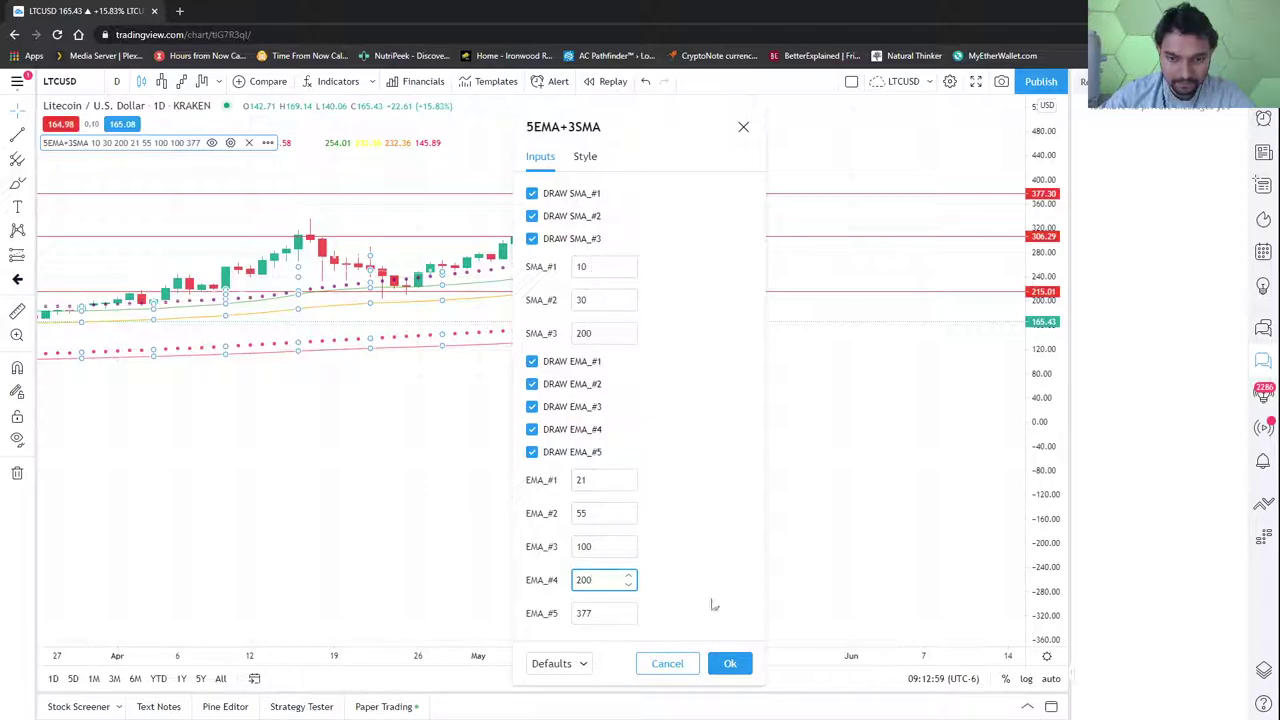
left_click(731, 664)
scroll(680, 451, "down", 3)
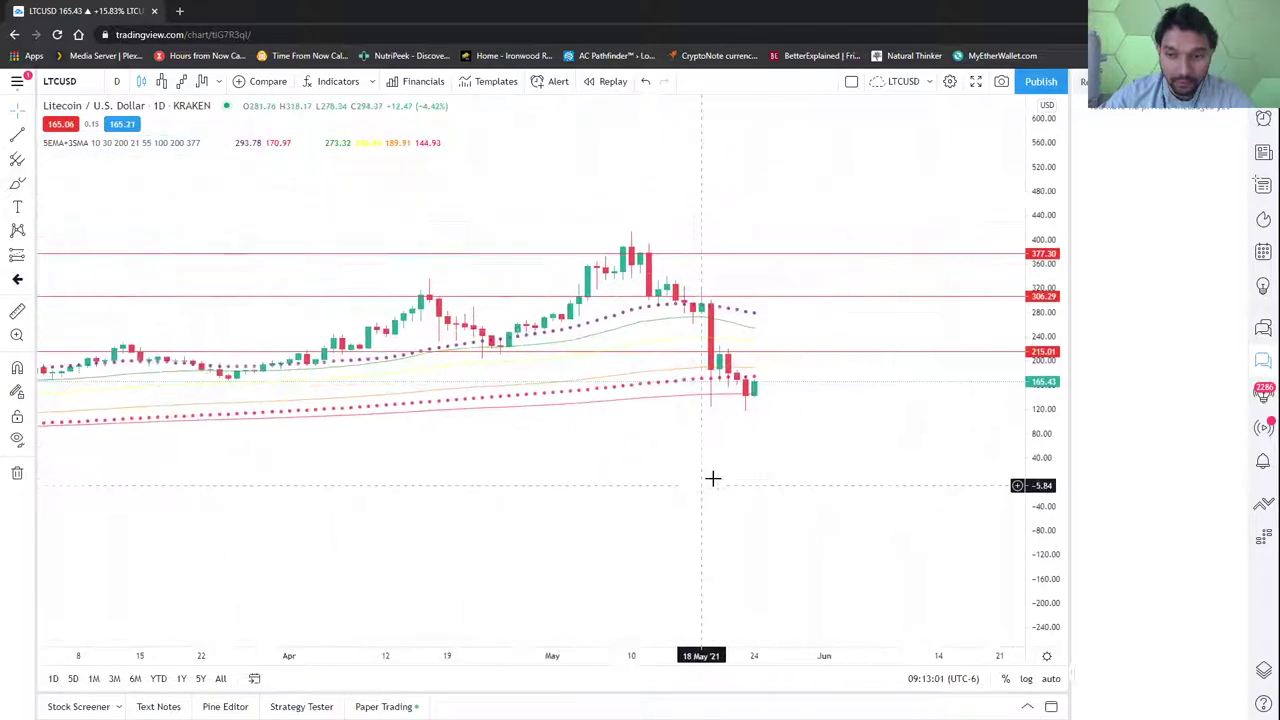
Switch the Litecoin chart to Line Break style and place a horizontal line at 125.75 beside the orange moving average
left_click_drag(1049, 397, 1049, 345)
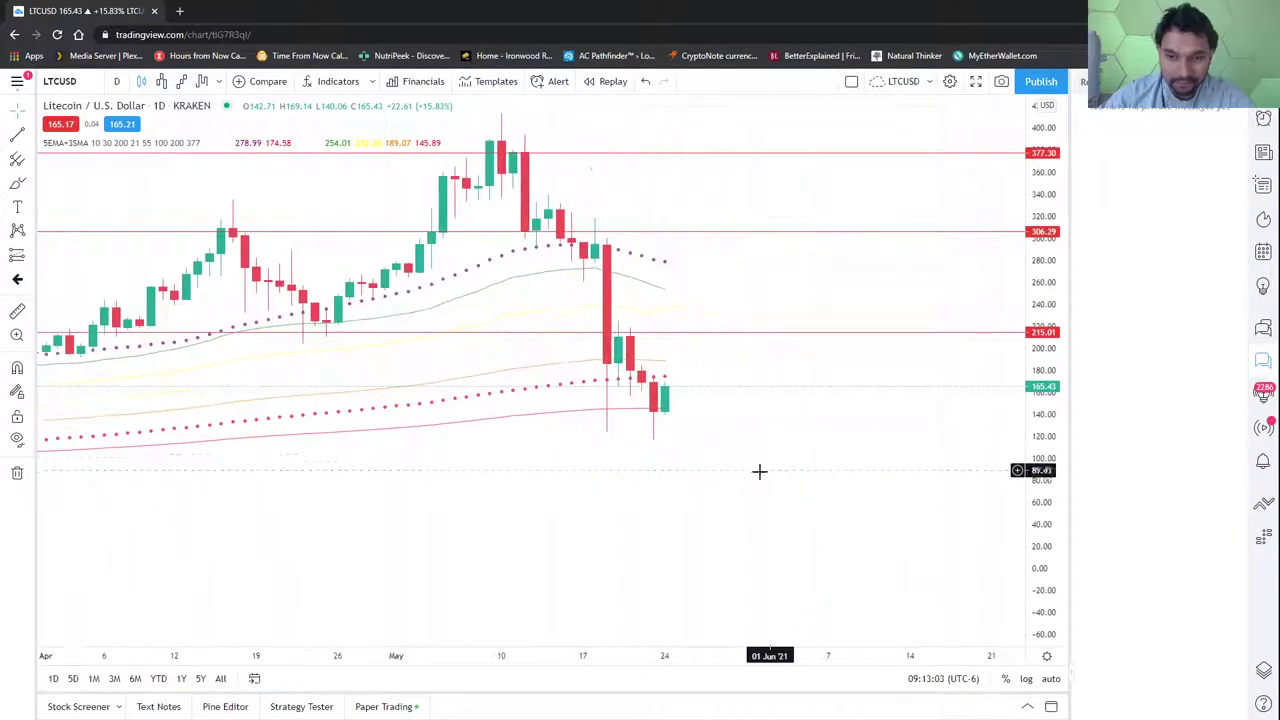
left_click(161, 81)
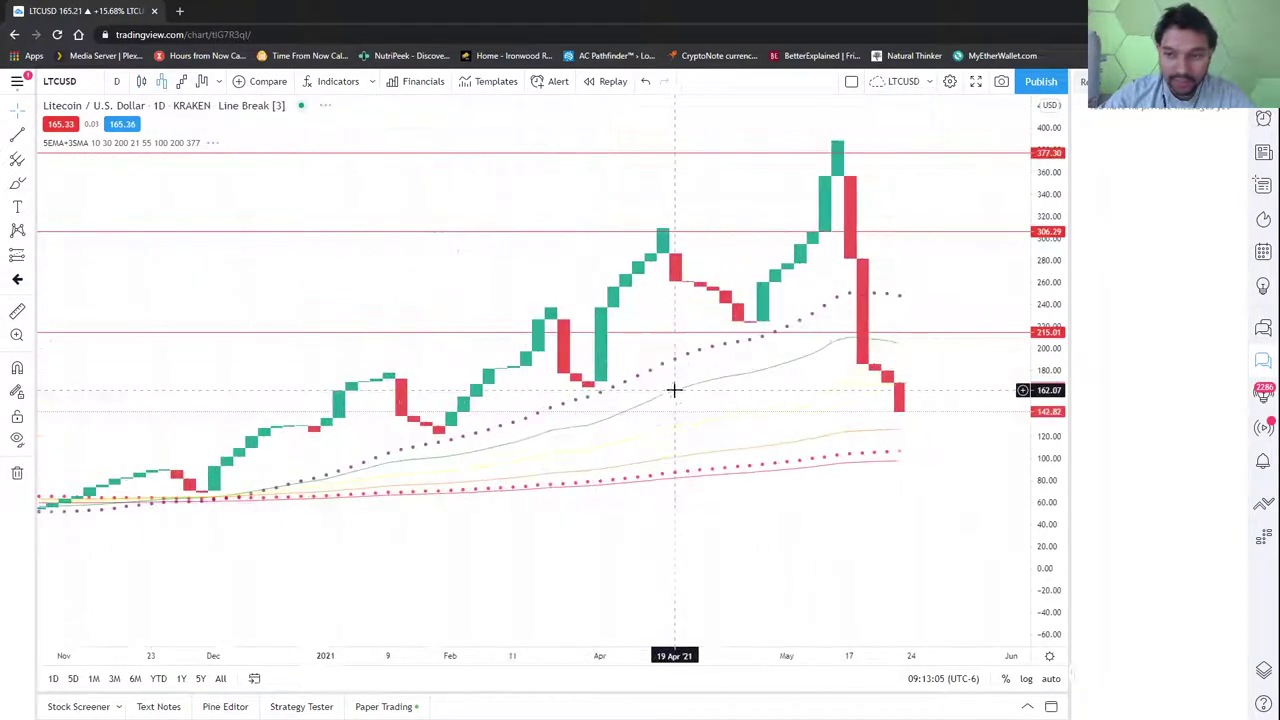
scroll(706, 415, "up", 2)
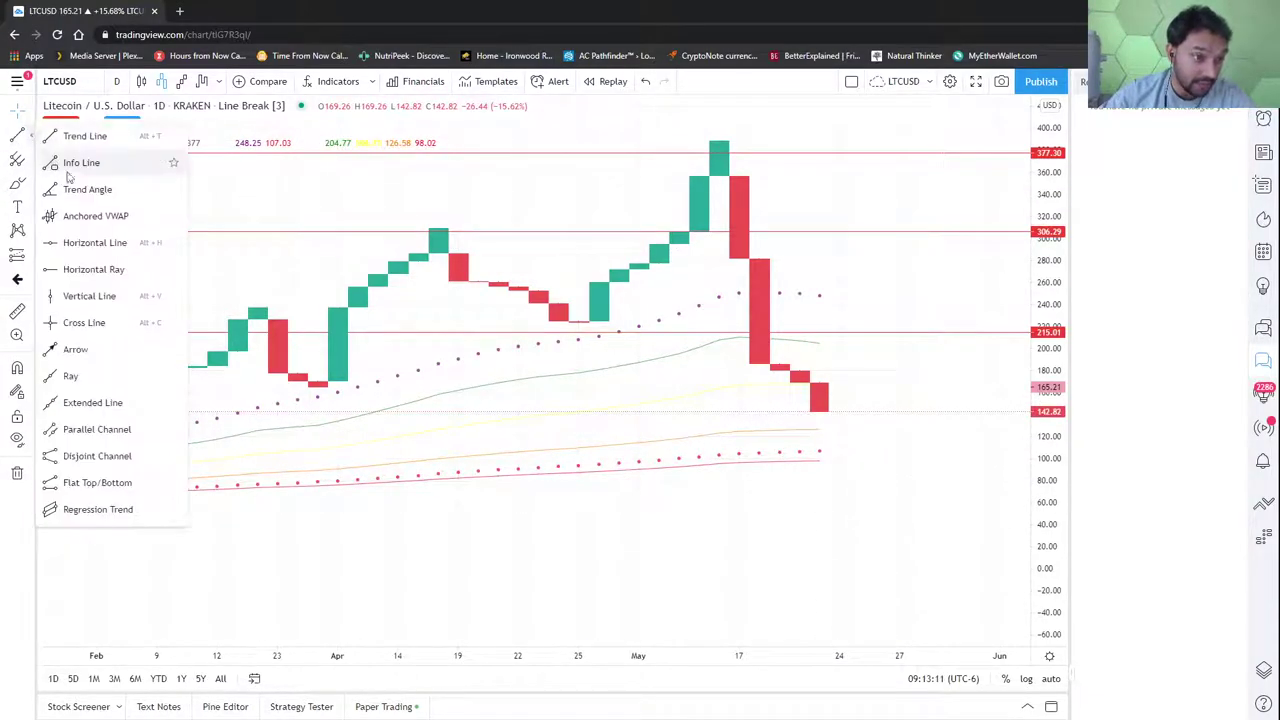
left_click(100, 243)
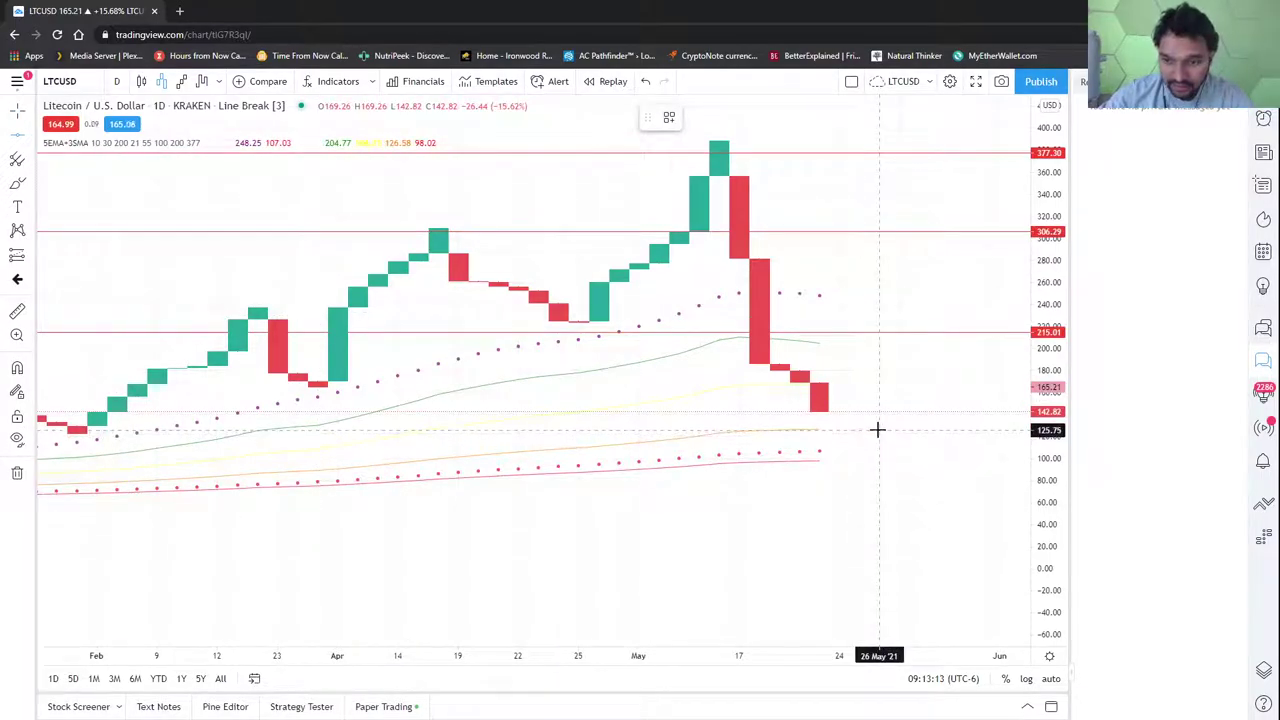
left_click(877, 429)
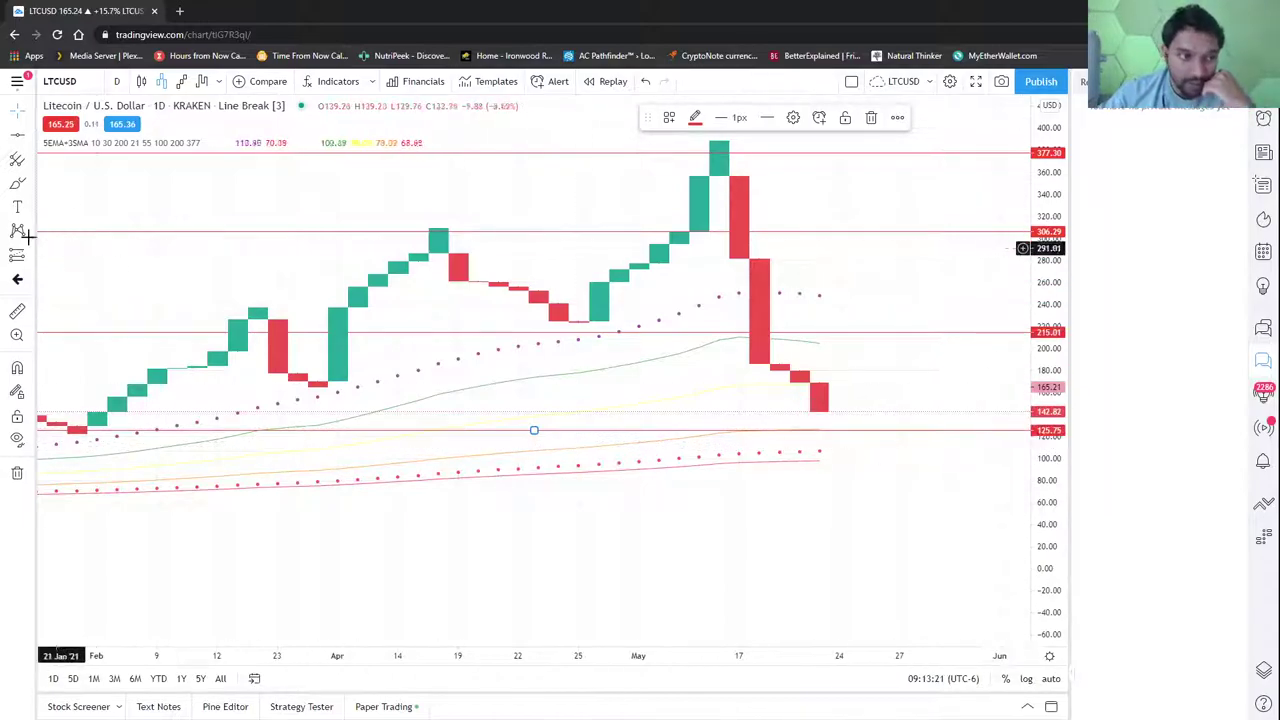
Add horizontal lines at 106.38 and 99.72 near the lowest moving averages, and lower the 106.38 line to 97.90
left_click(368, 285)
left_click(863, 451)
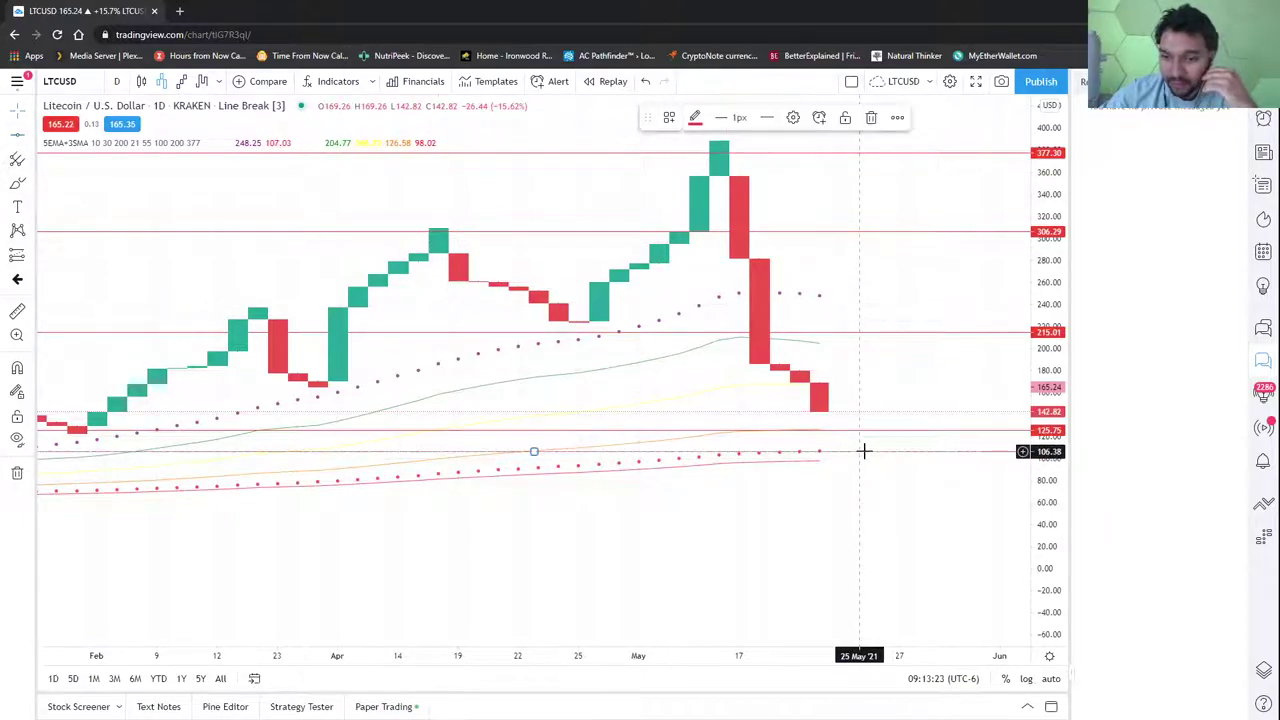
left_click(15, 140)
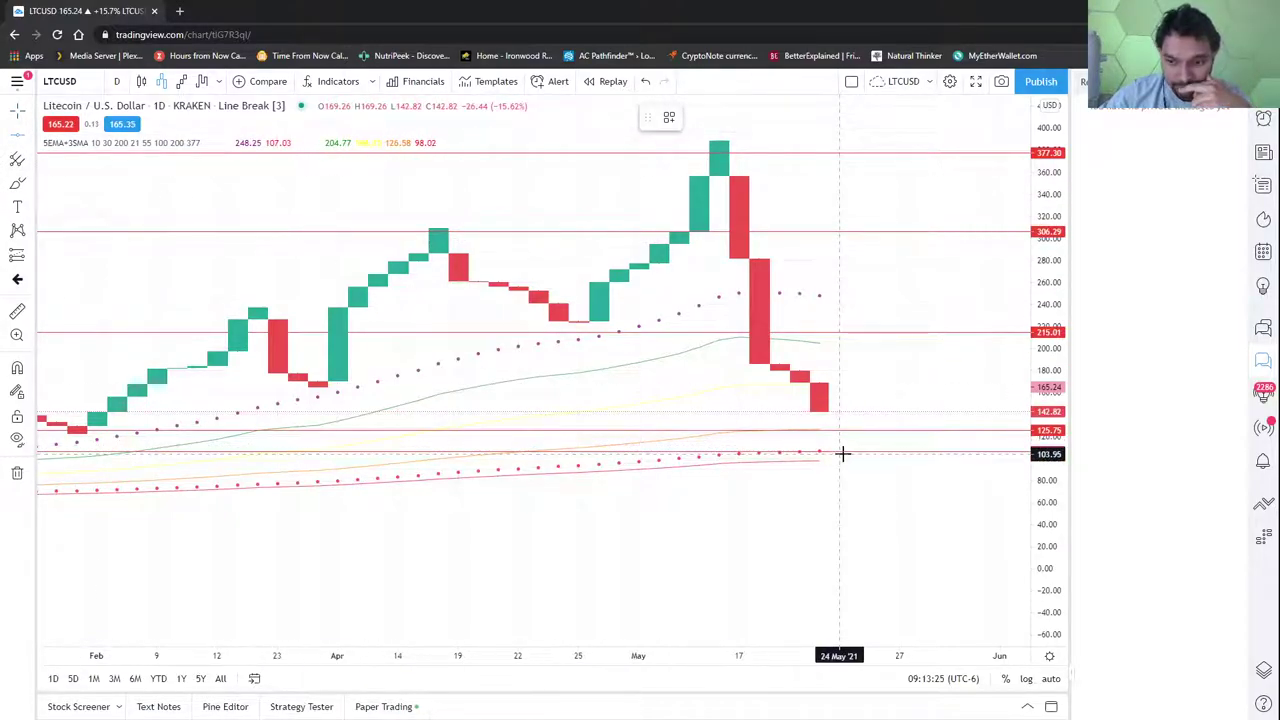
left_click(851, 458)
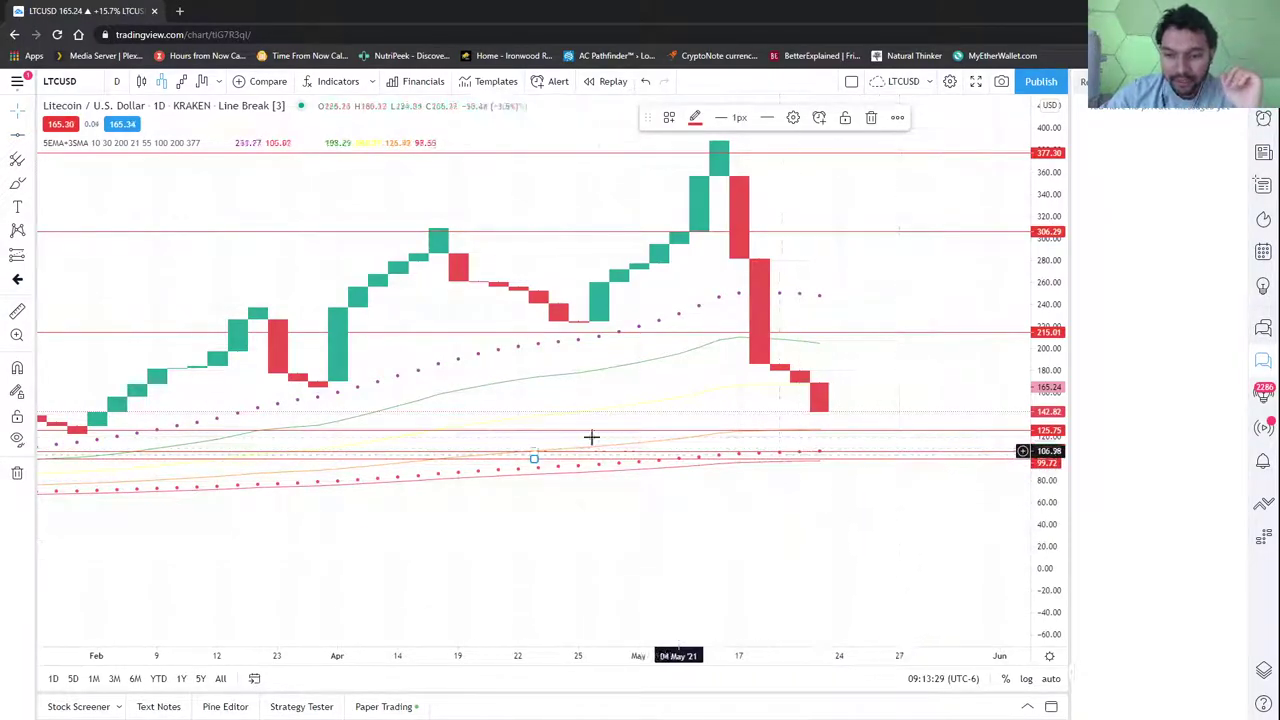
left_click_drag(534, 452, 537, 460)
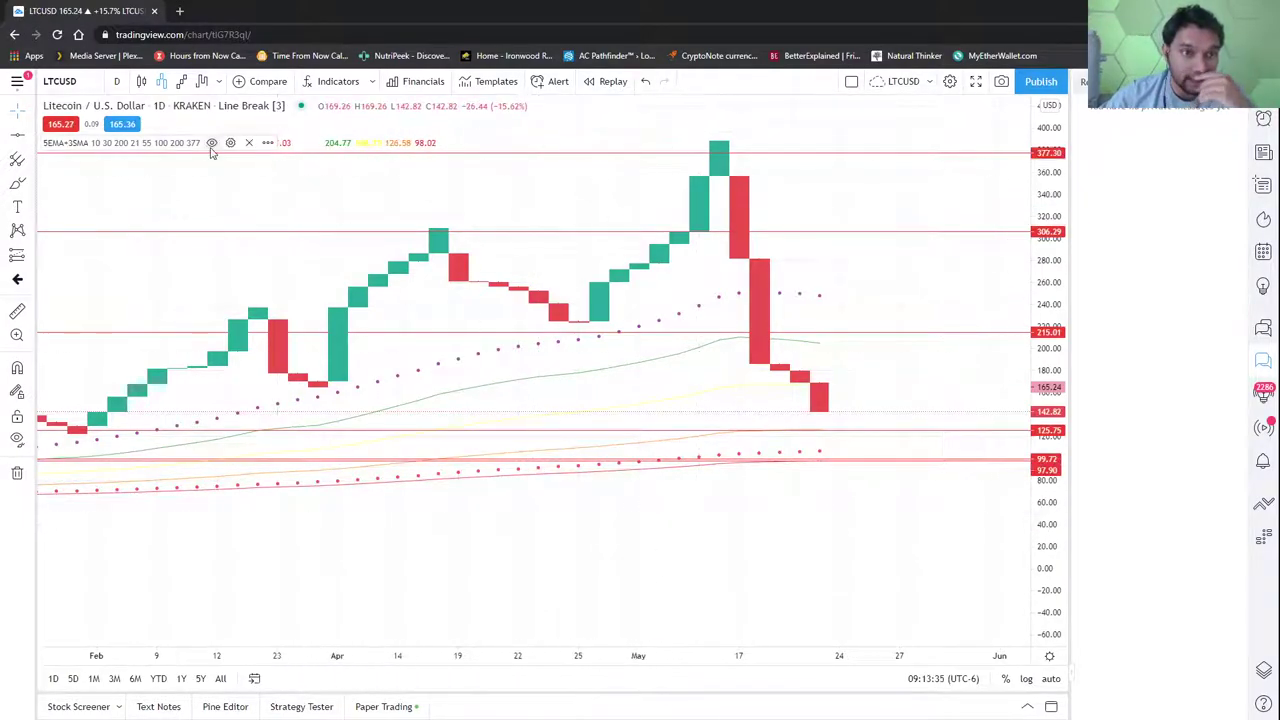
Reset the 5EMA+3SMA indicator inputs to their default settings and apply them
left_click(230, 143)
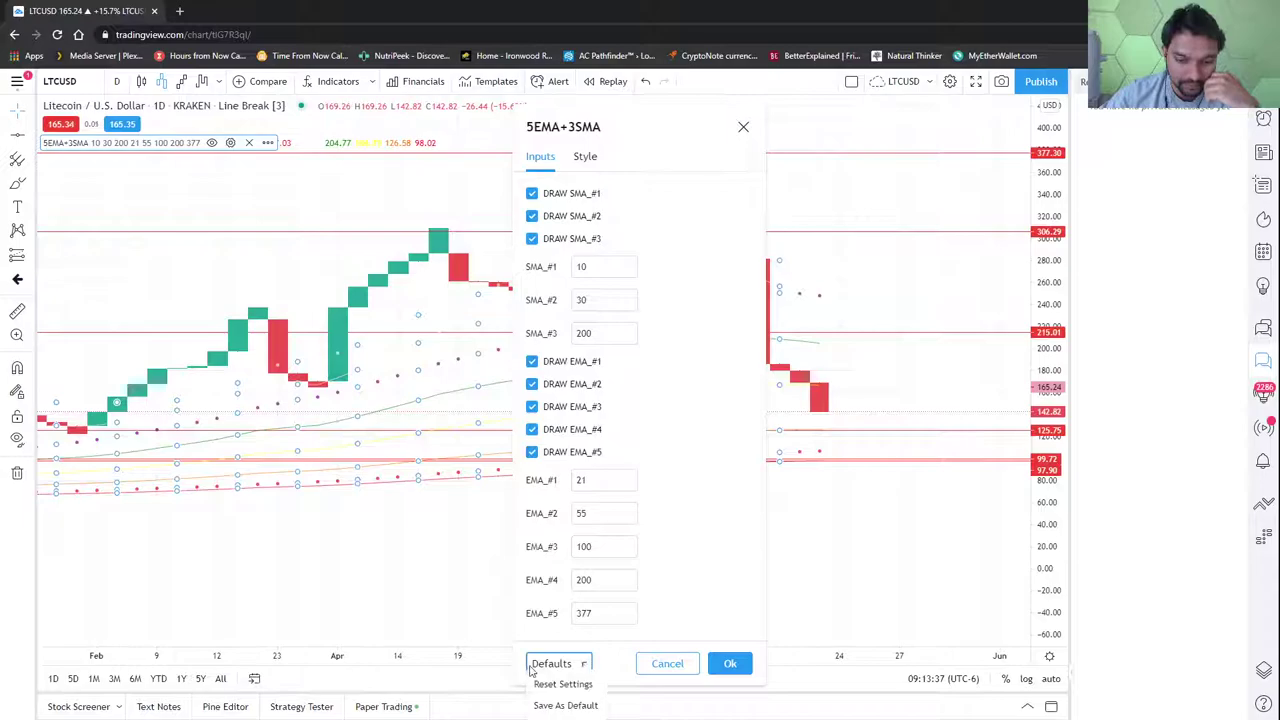
left_click(563, 684)
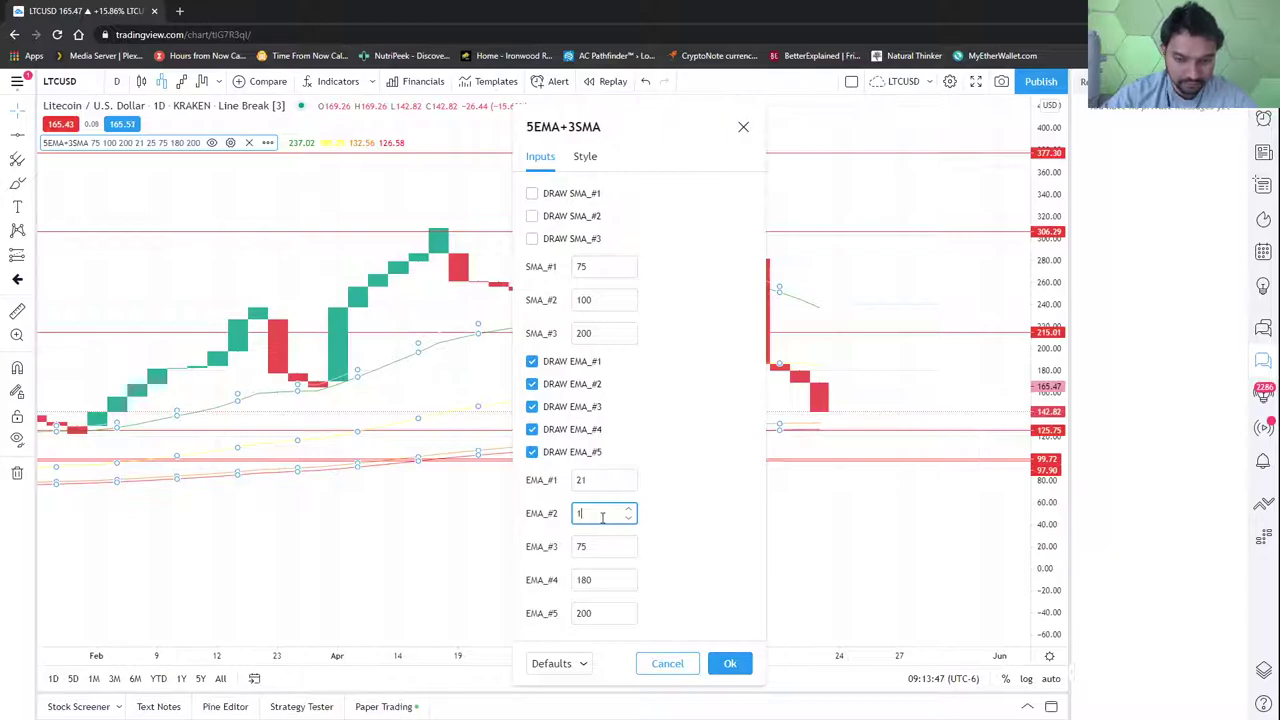
key("Tab")
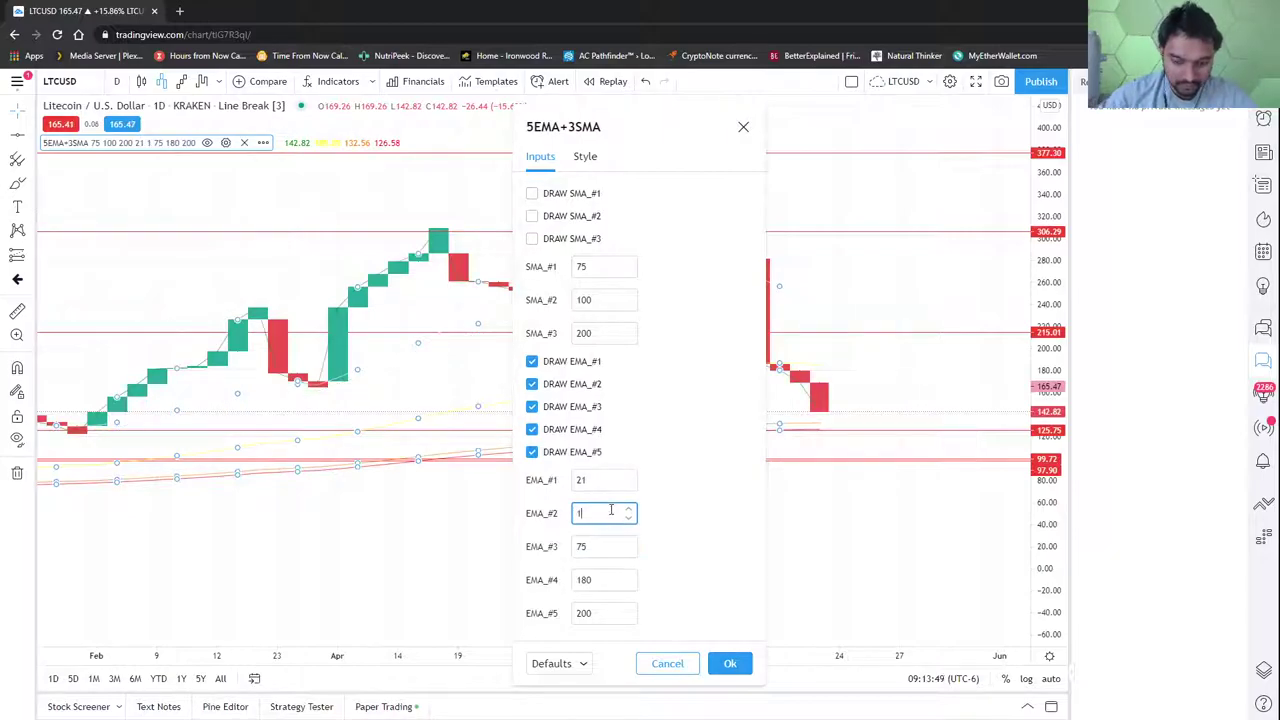
left_click(577, 662)
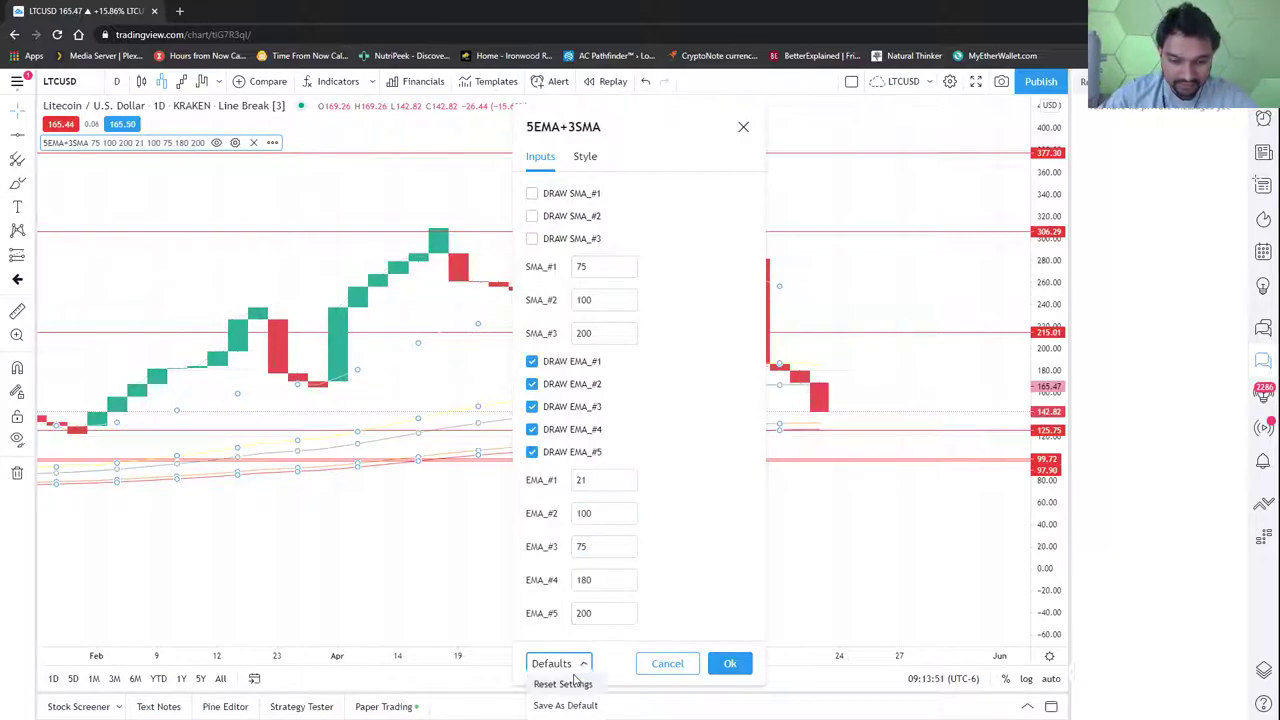
left_click(566, 685)
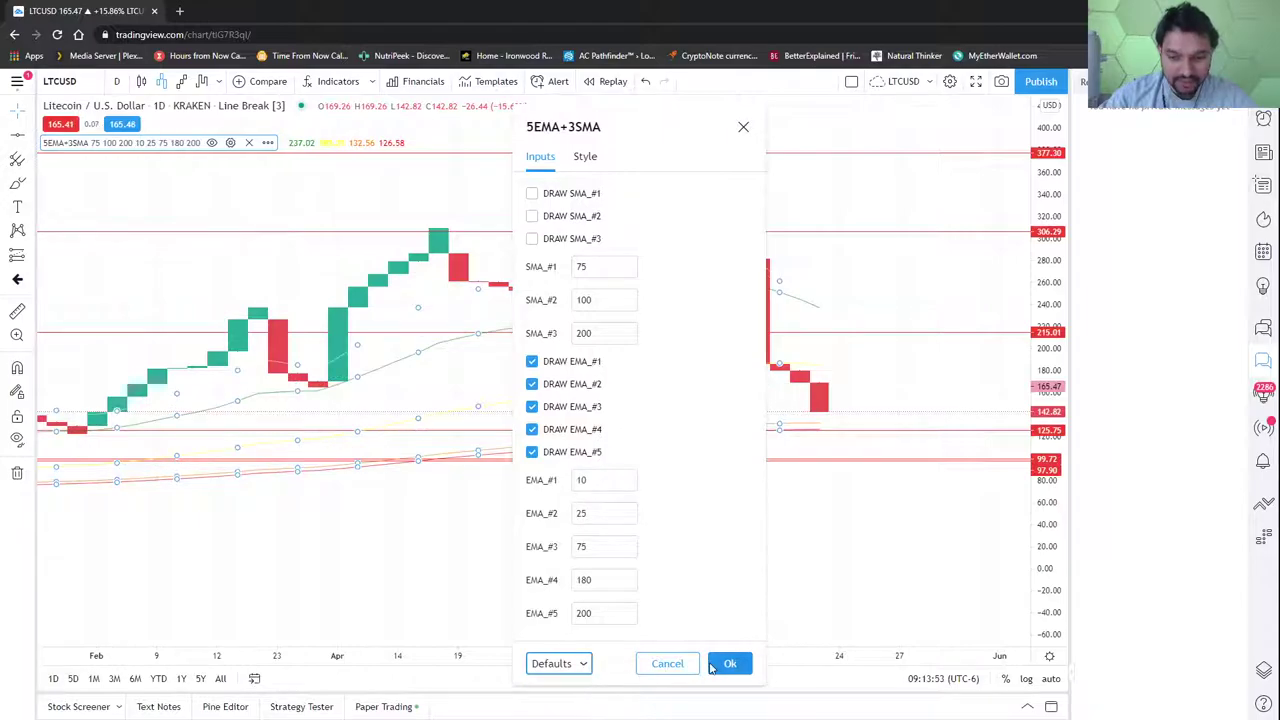
left_click(727, 664)
Examine the Litecoin Line Break bars against the moving averages and drawn levels, and switch the chart to Renko style
left_click(372, 82)
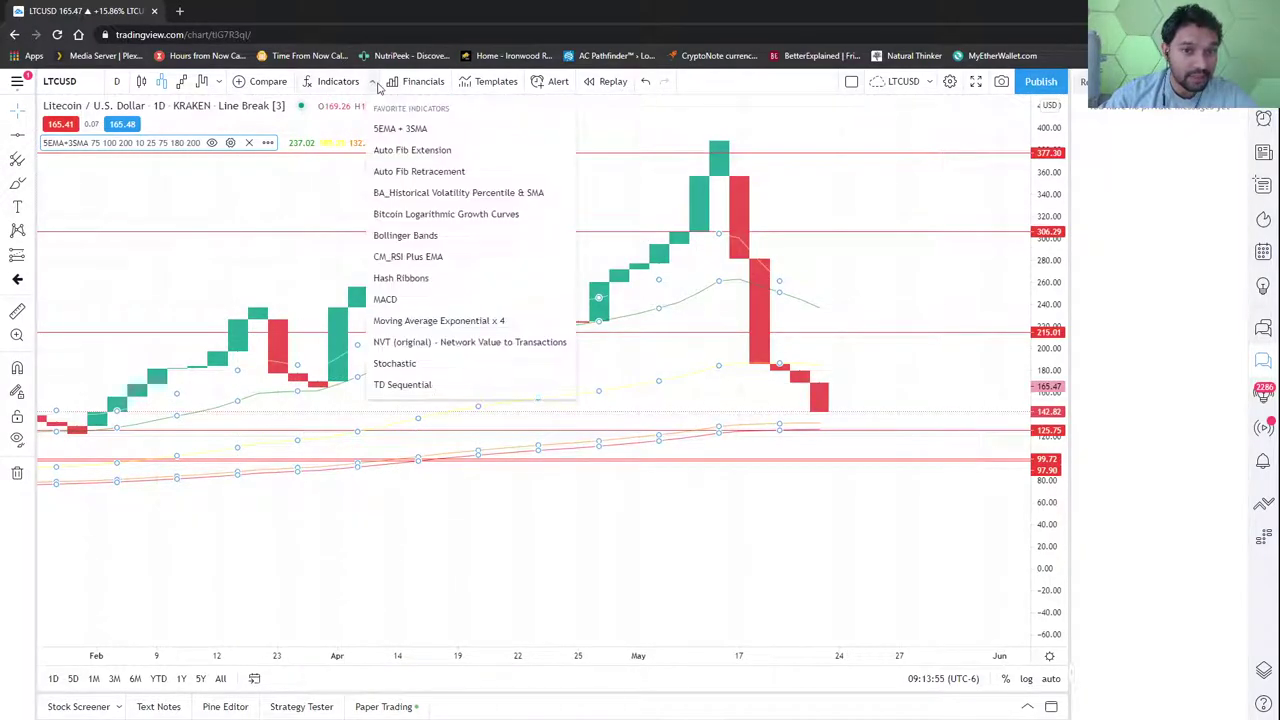
left_click(771, 466)
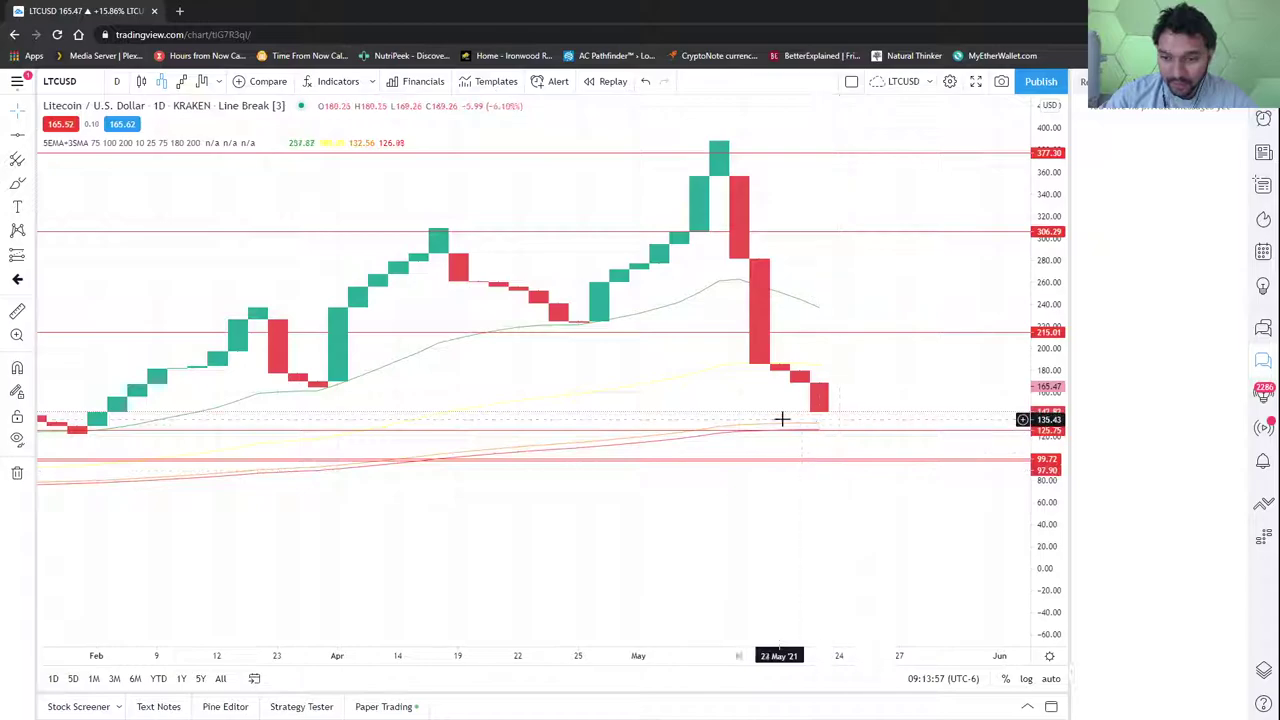
scroll(794, 491, "down", 3)
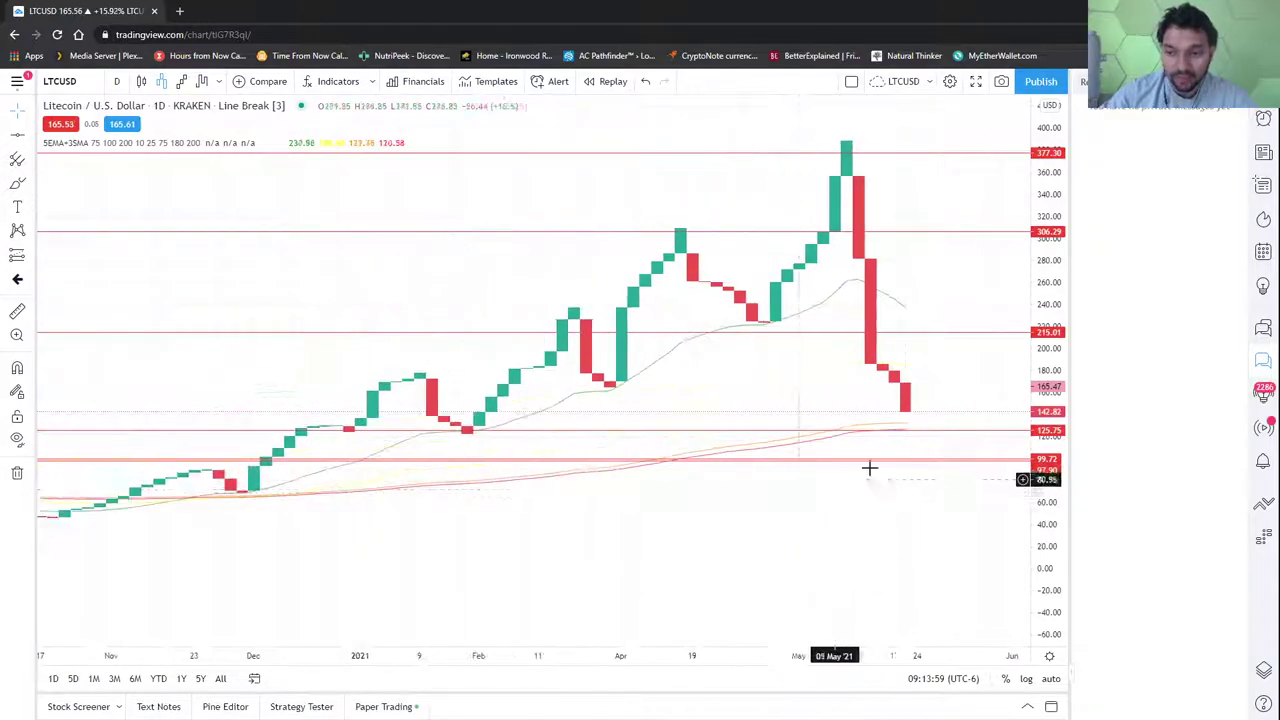
scroll(869, 500, "down", 4)
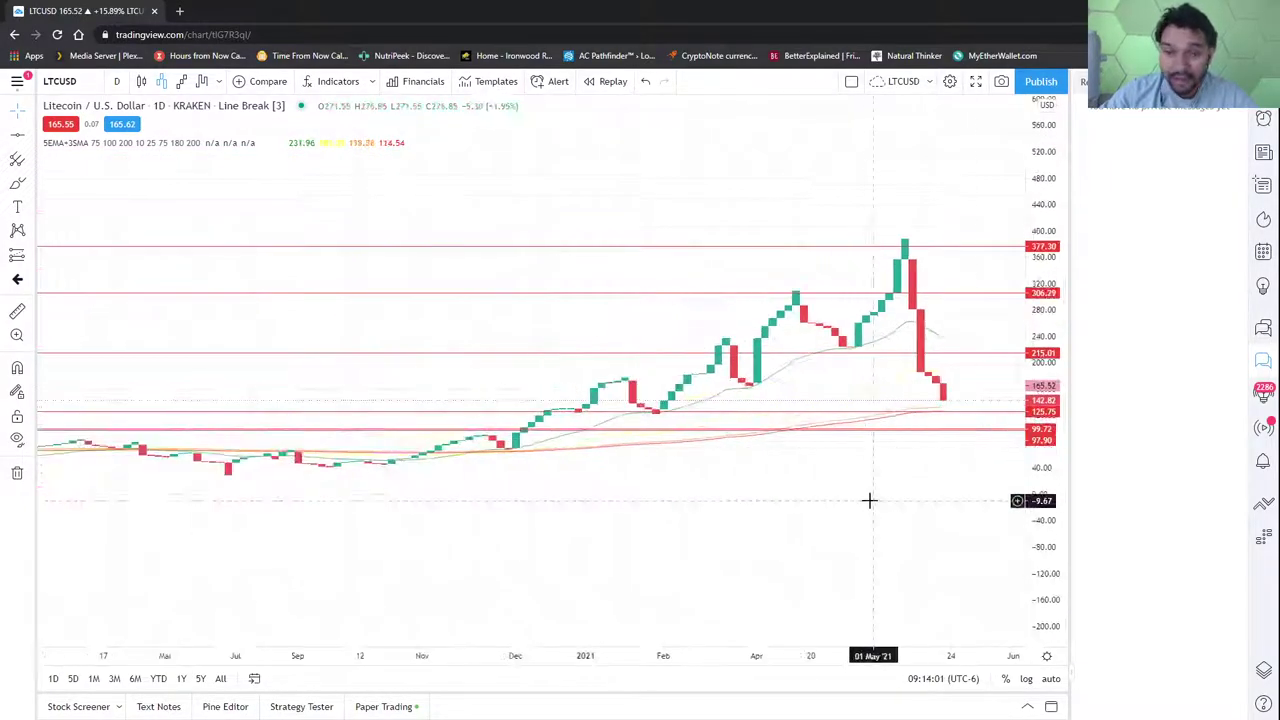
left_click_drag(1017, 272, 1000, 340)
left_click_drag(929, 520, 749, 513)
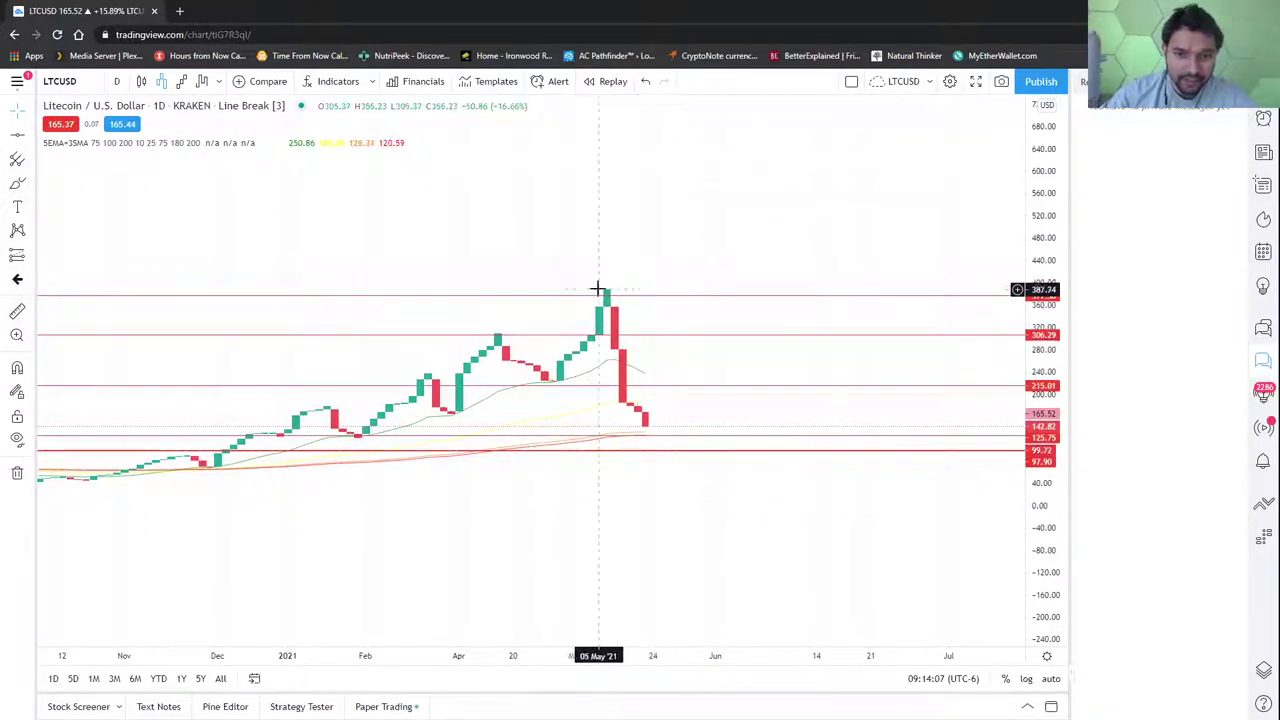
left_click(183, 84)
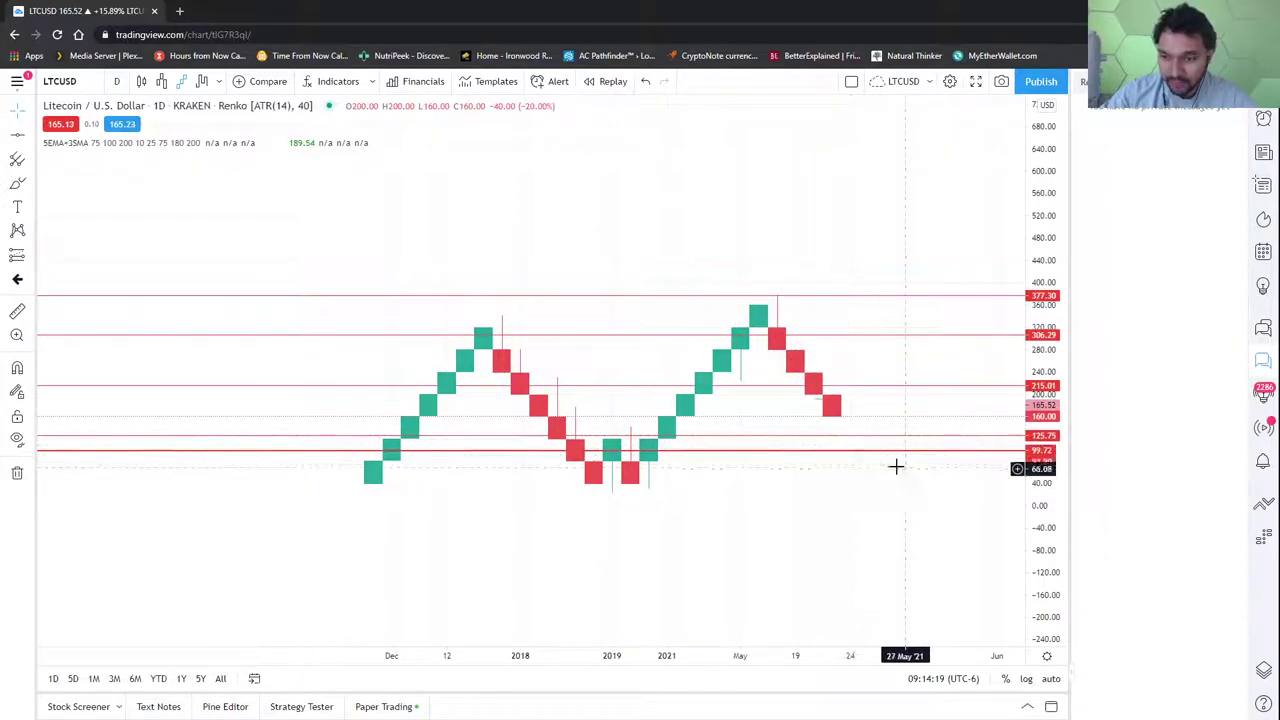
Switch the Litecoin chart to Kagi style, and open the DogeCharts layout to show the daily Dogecoin chart with its drawn levels
left_click(201, 81)
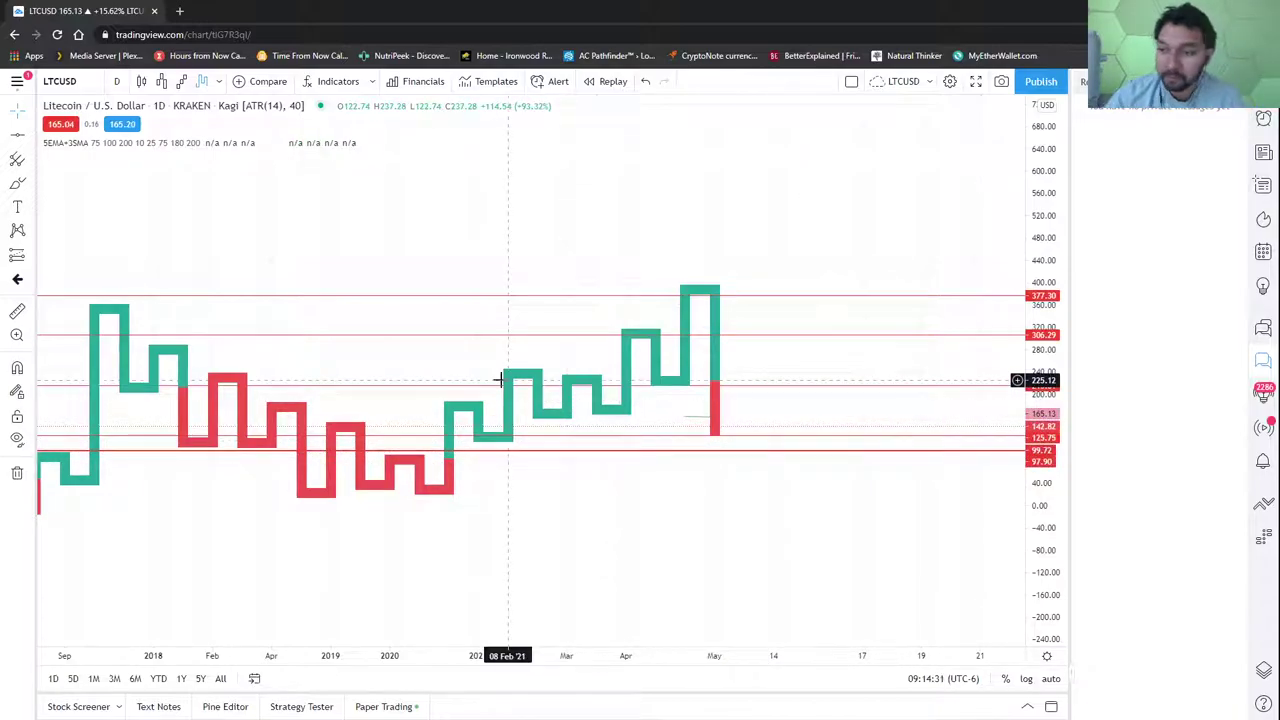
left_click(22, 82)
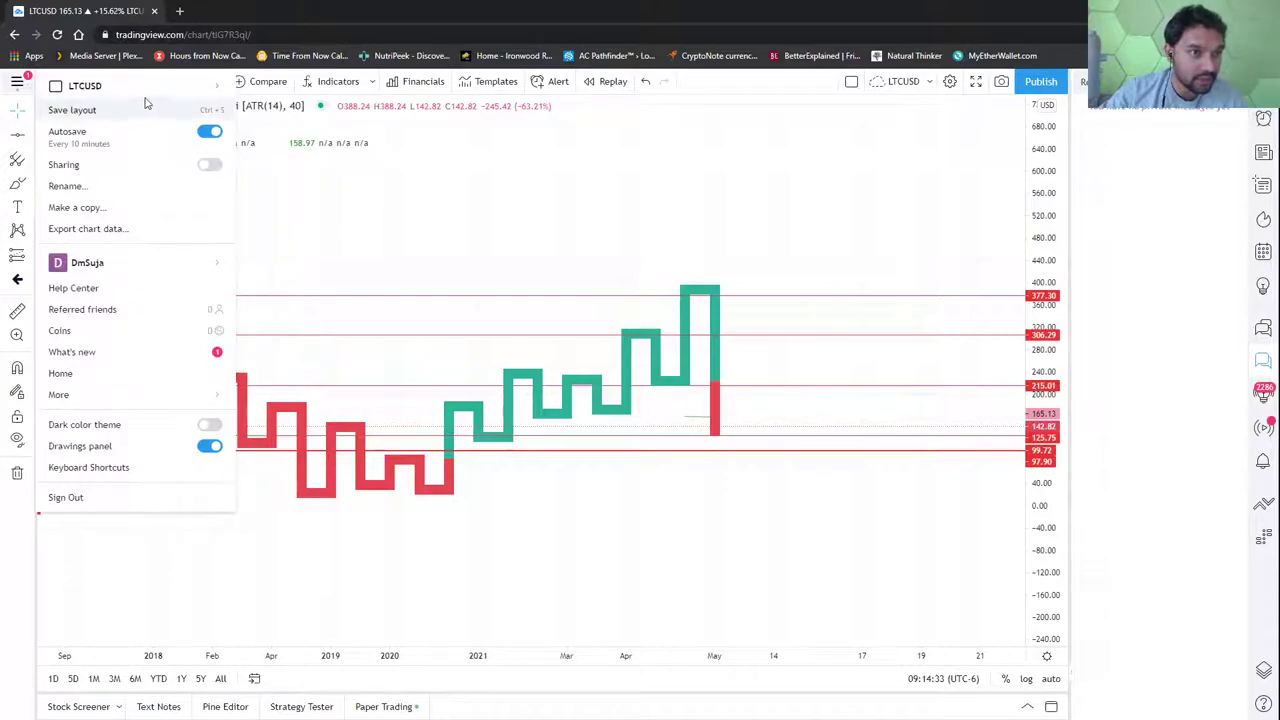
mouse_move(153, 101)
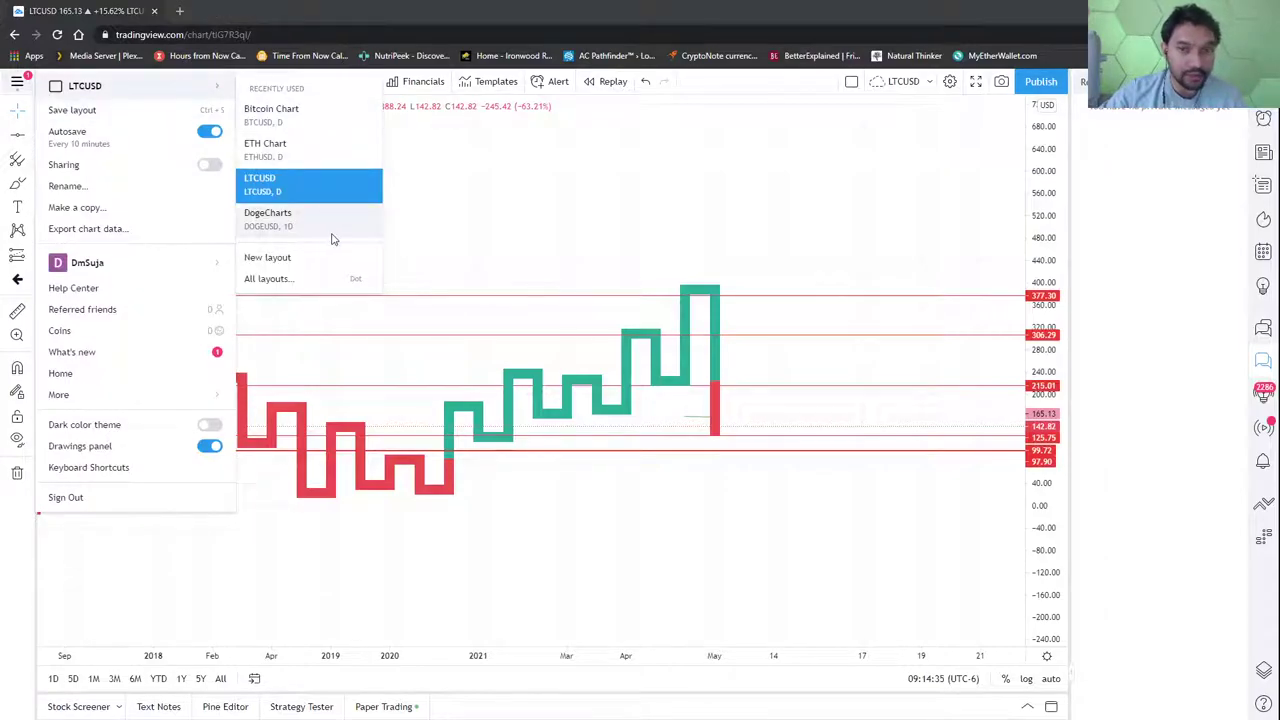
left_click(699, 121)
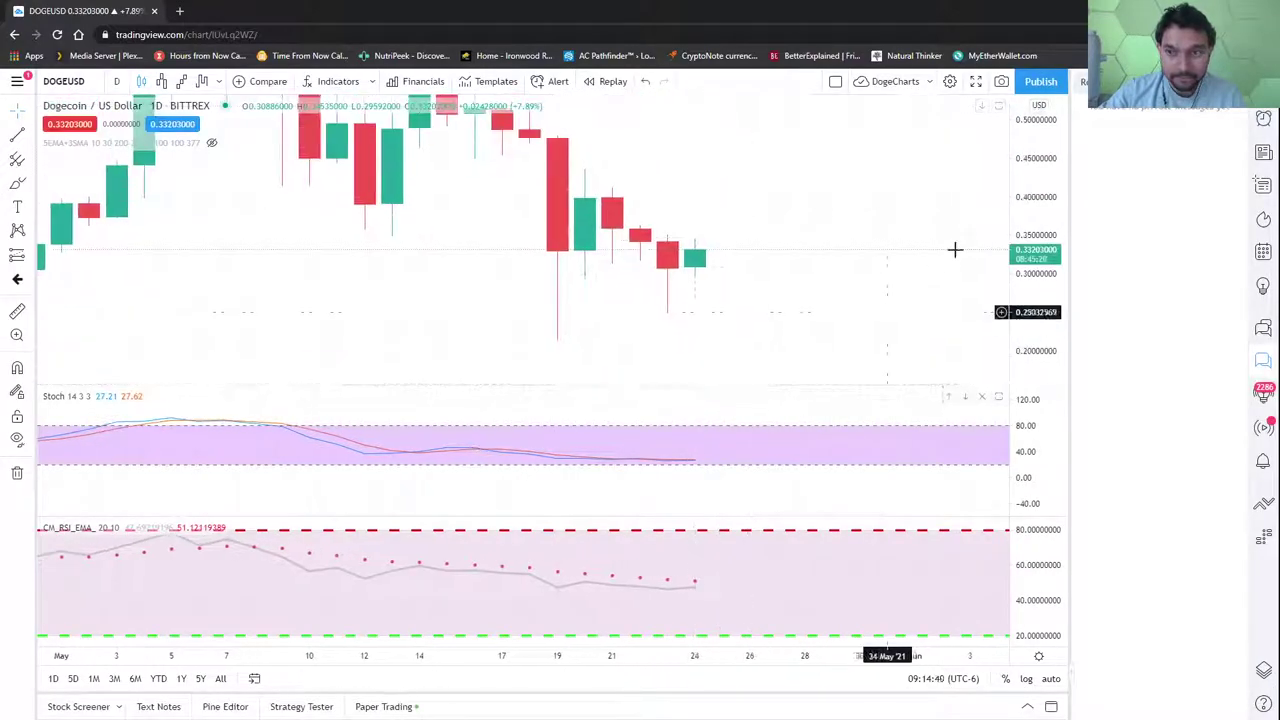
scroll(775, 410, "down", 4)
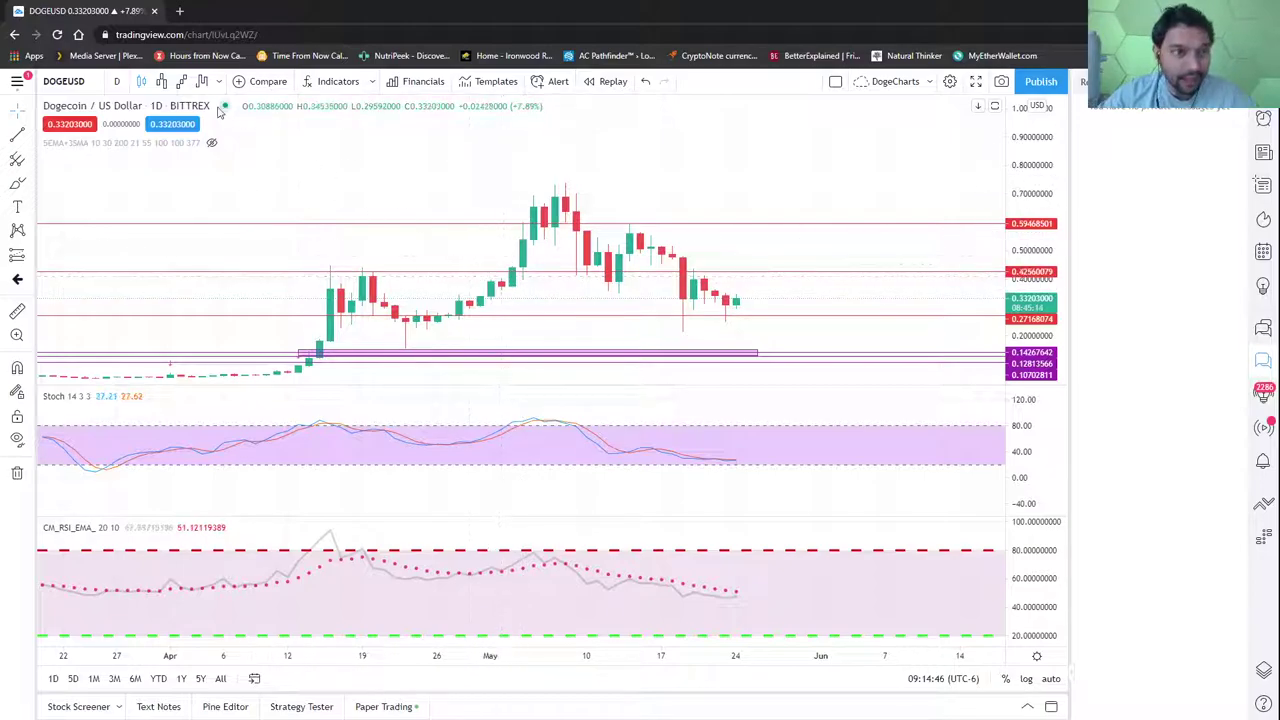
Switch the Dogecoin chart to Line Break style and place a horizontal line at 0.39102536, just below the 0.42560079 level
left_click(165, 82)
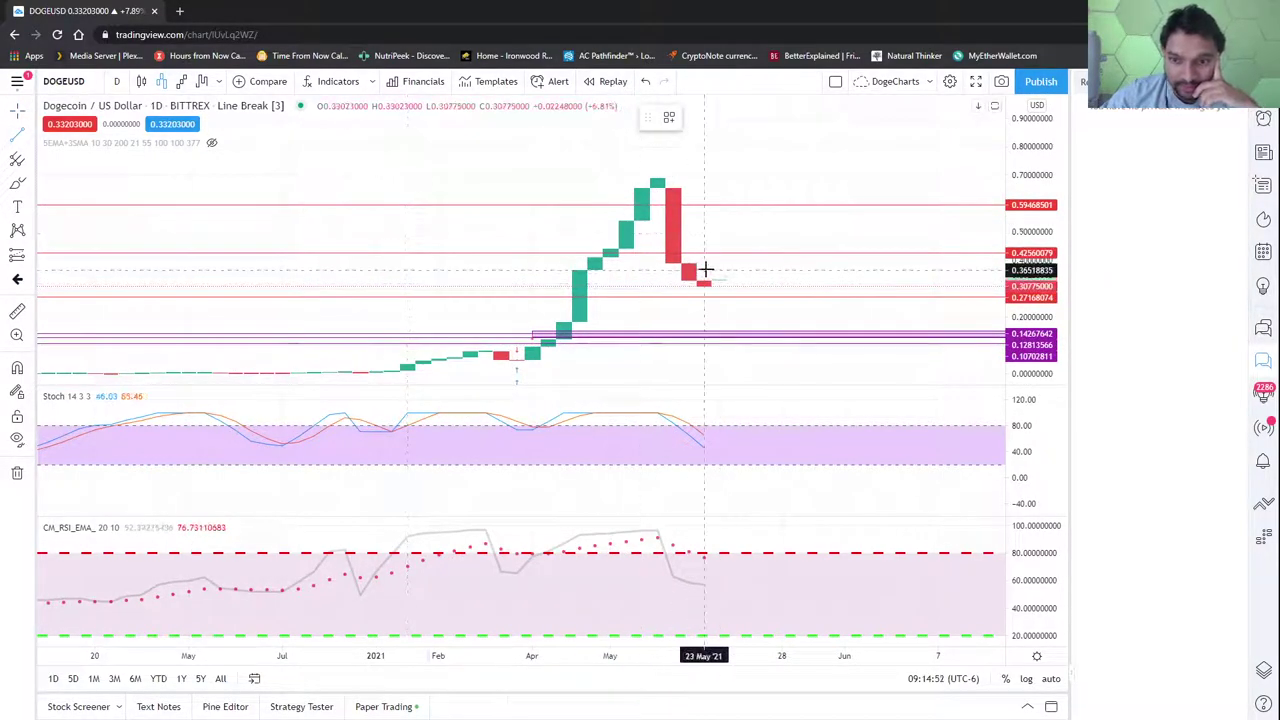
left_click(721, 262)
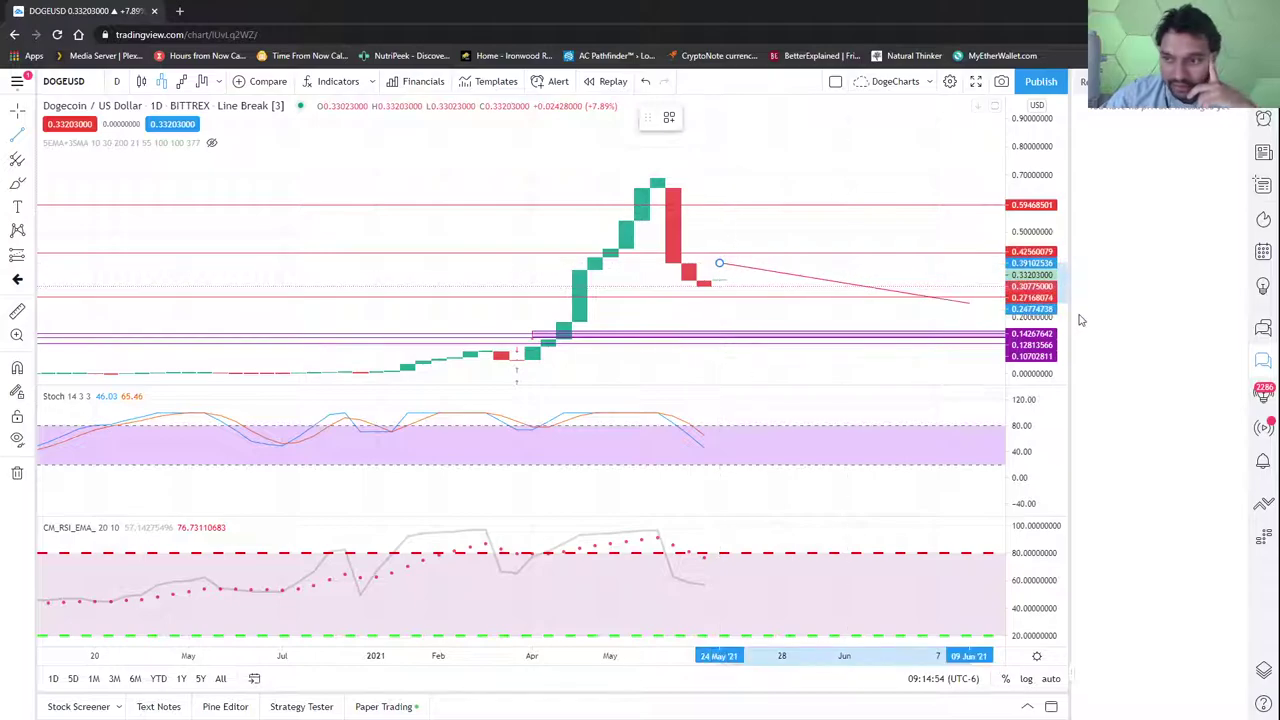
key("Escape")
left_click(33, 128)
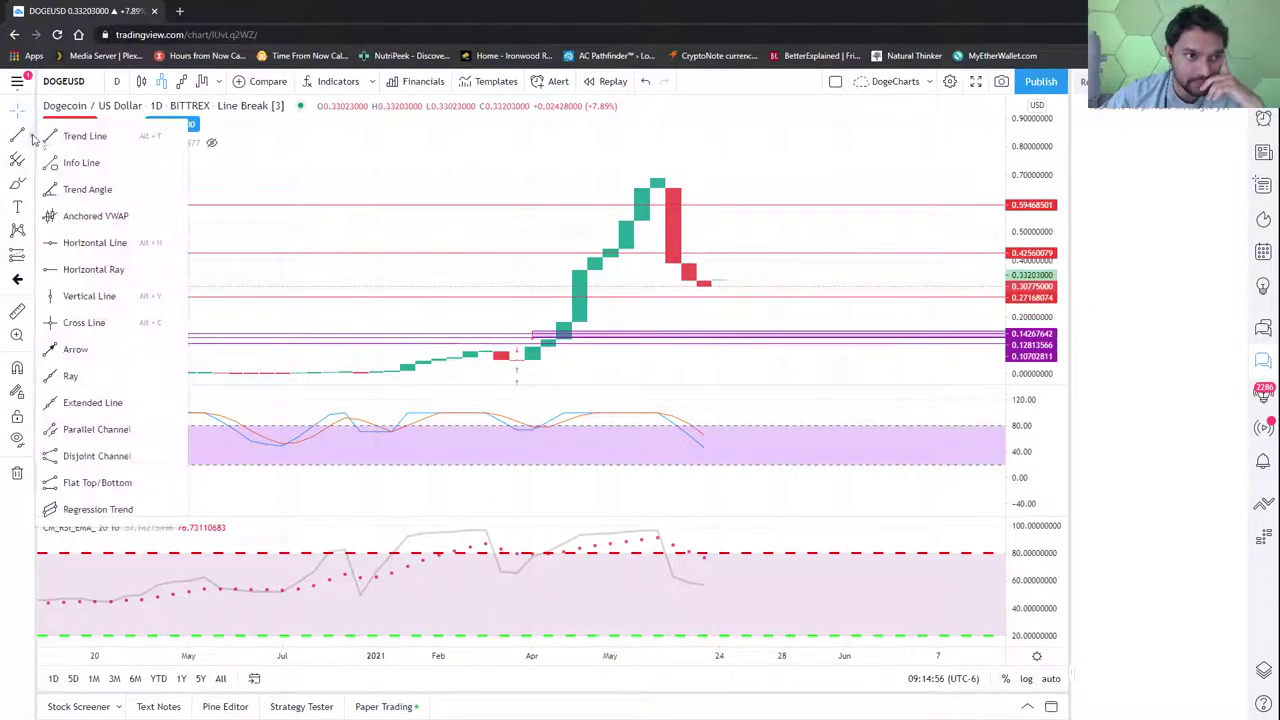
left_click(110, 243)
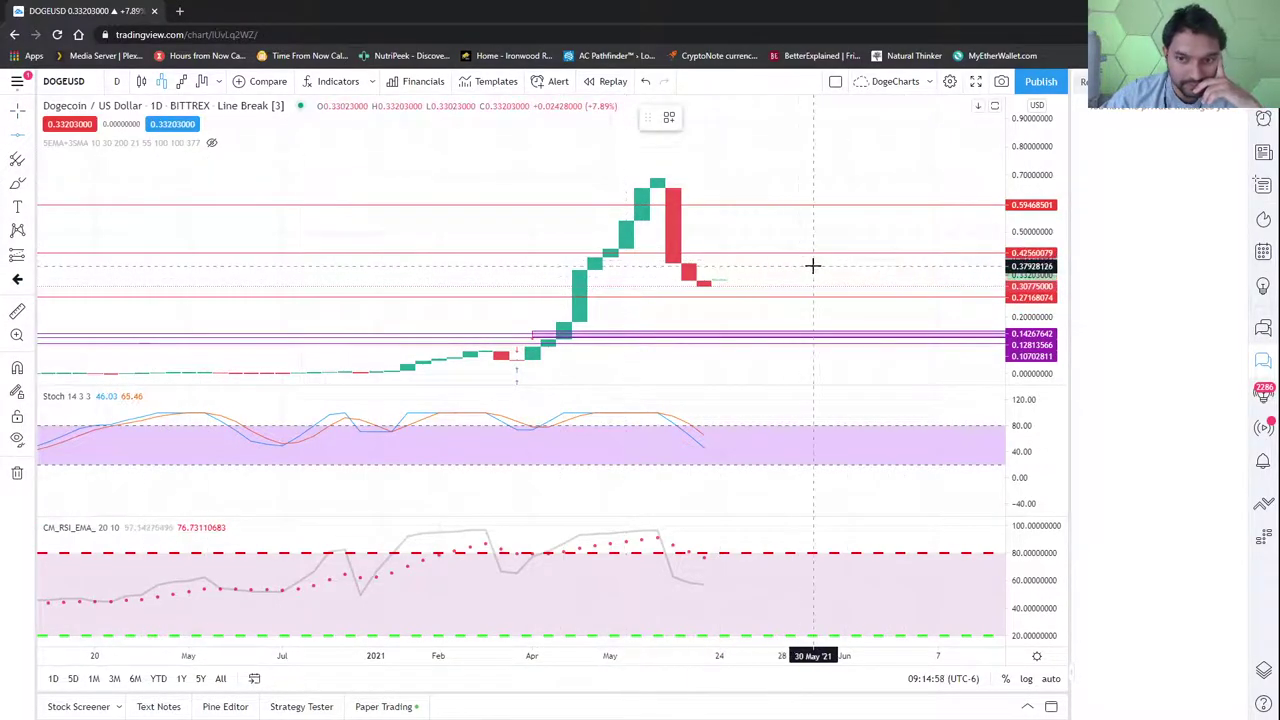
left_click(820, 262)
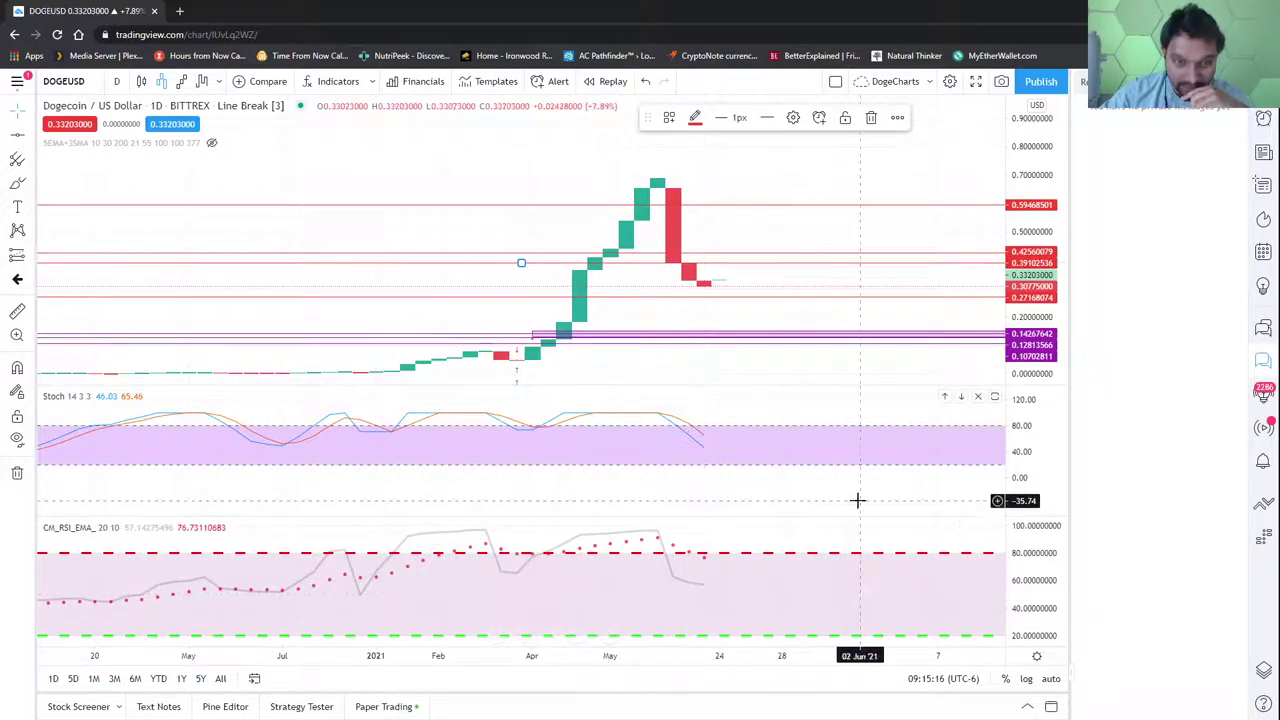
Show the Dogecoin chart in Kagi and Renko styles to compare the latest moves with the horizontal levels
left_click(182, 83)
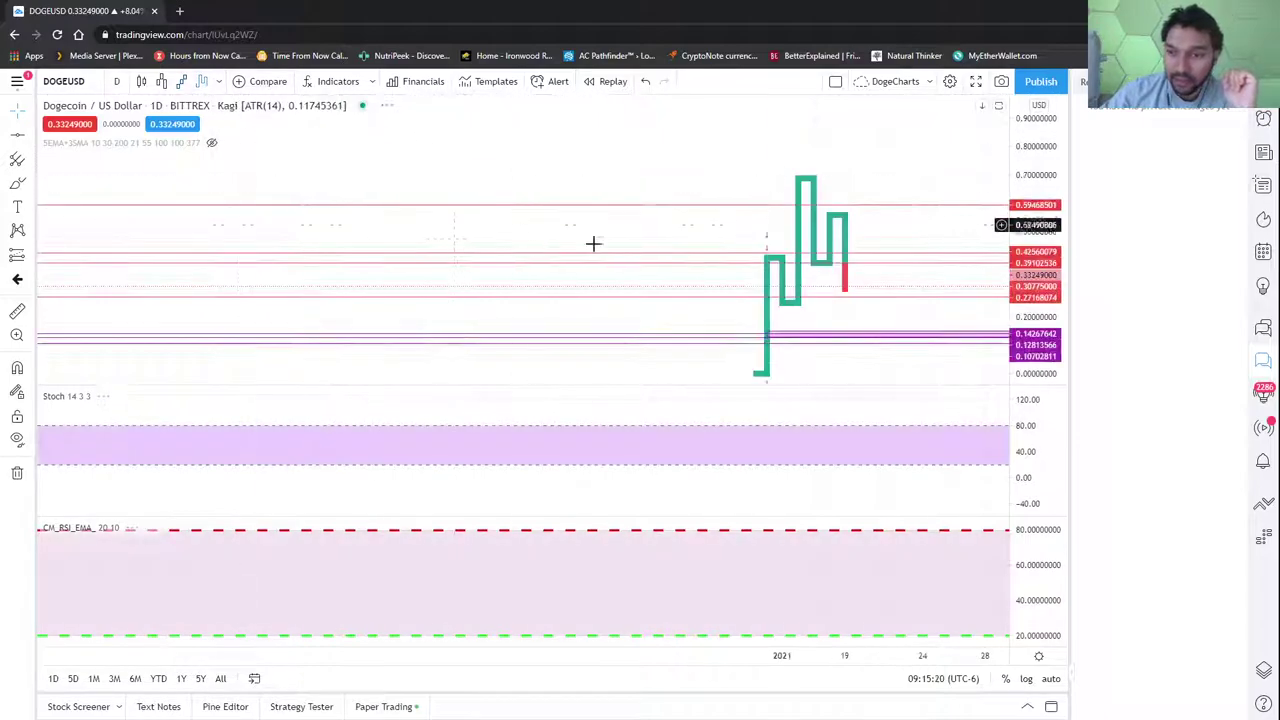
scroll(600, 250, "up", 4)
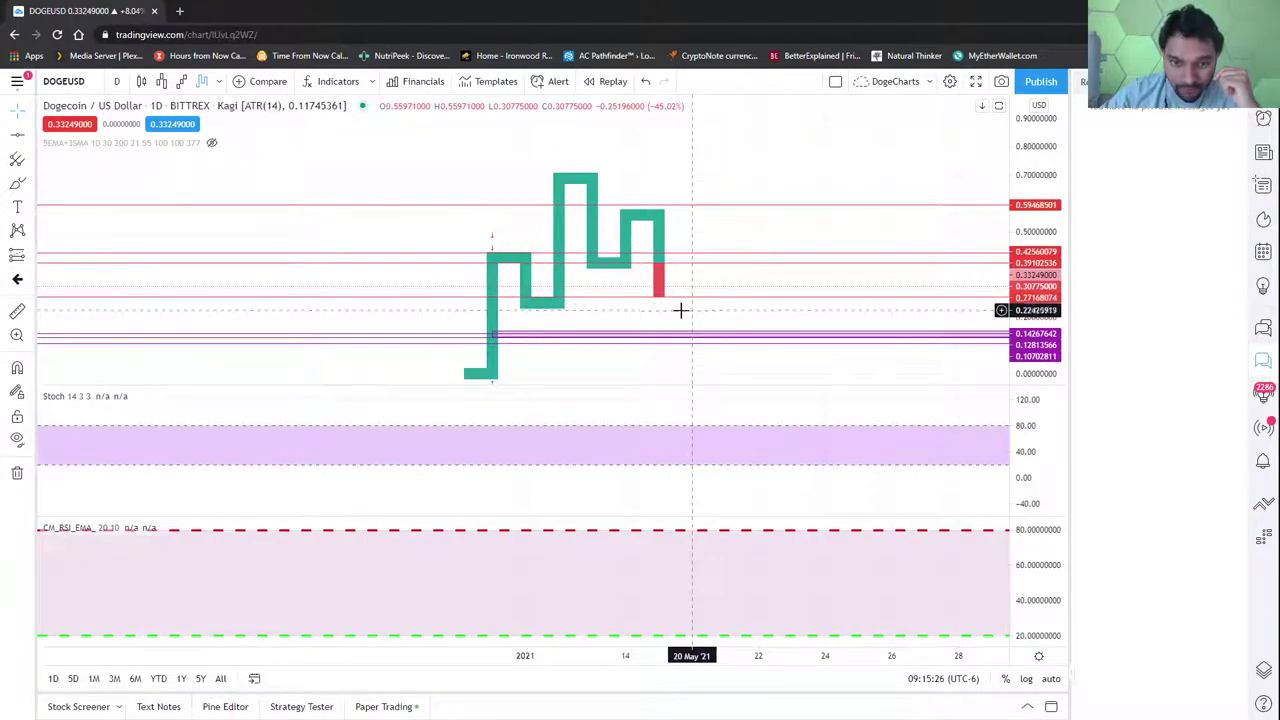
left_click(190, 83)
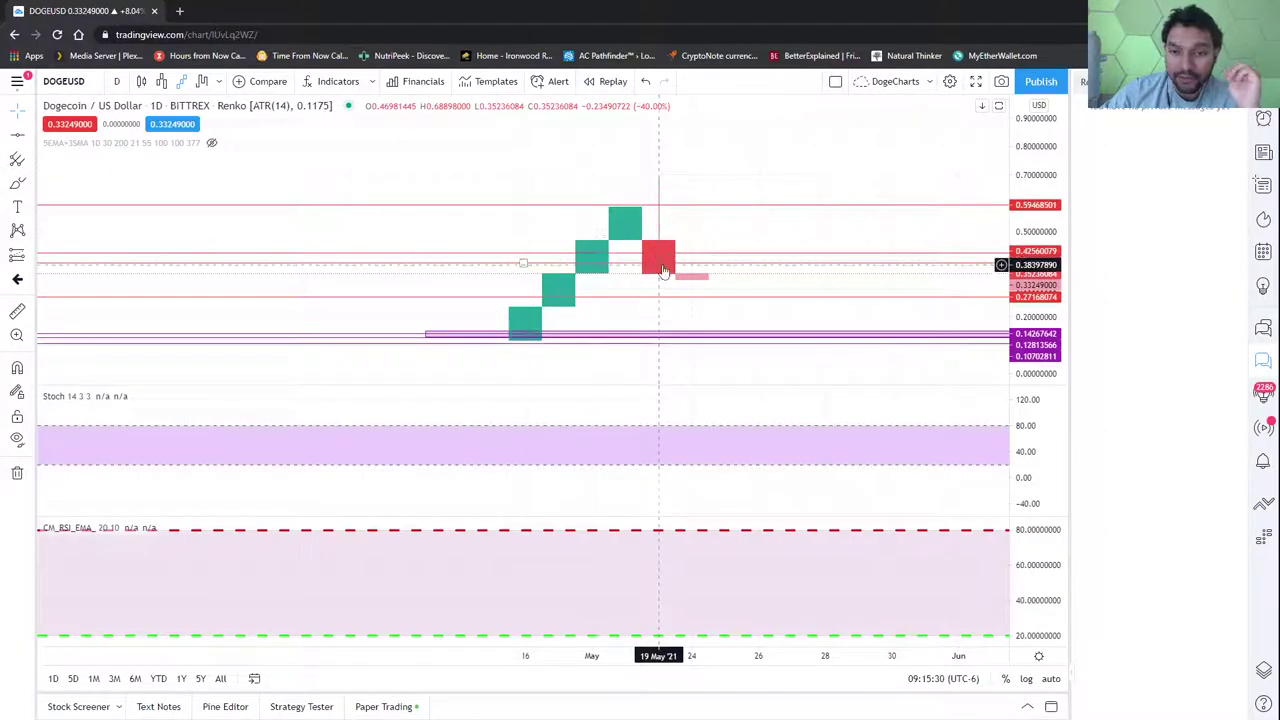
scroll(774, 346, "down", 2)
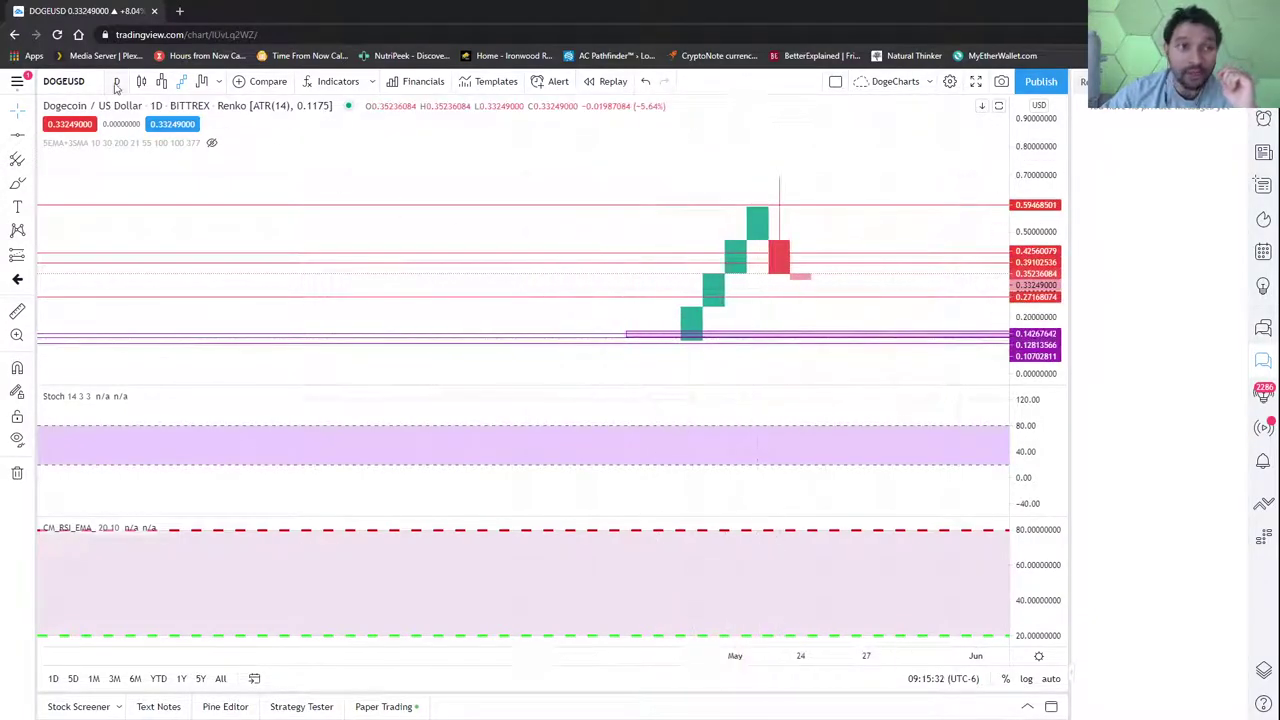
Check the Dogecoin levels against daily candles and return the chart to Line Break style
left_click(141, 83)
scroll(765, 315, "down", 5)
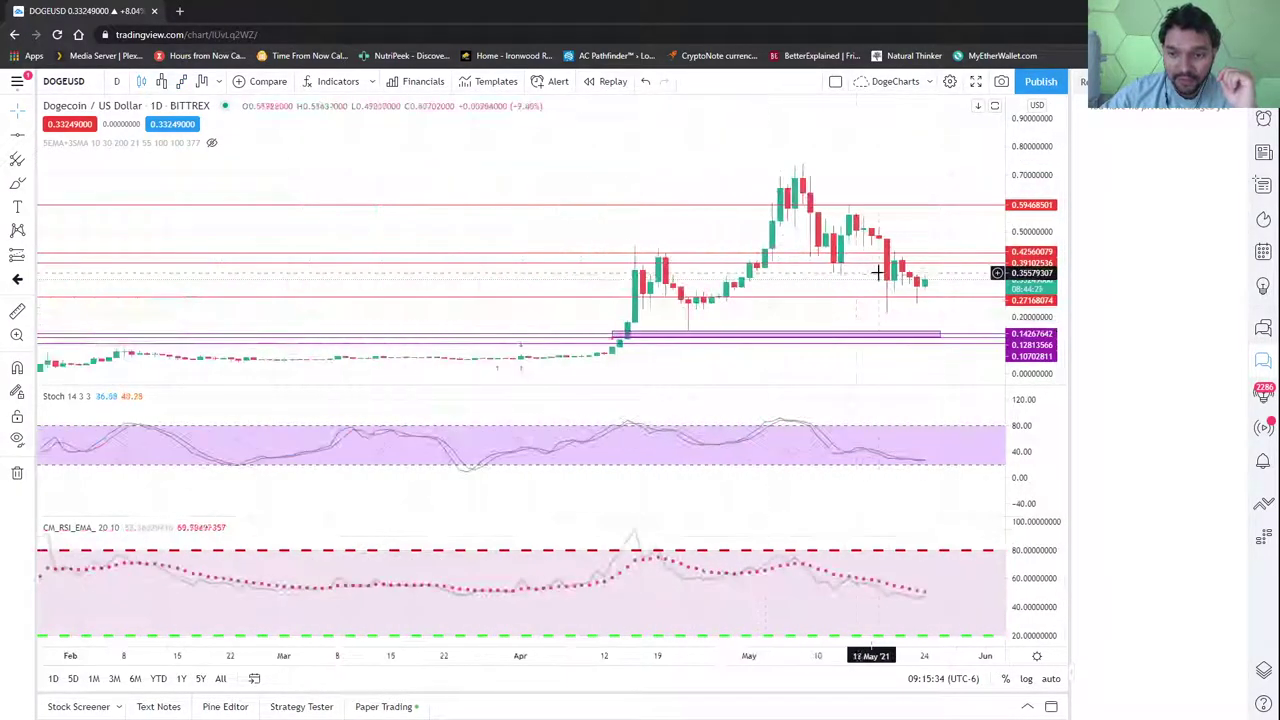
left_click(161, 81)
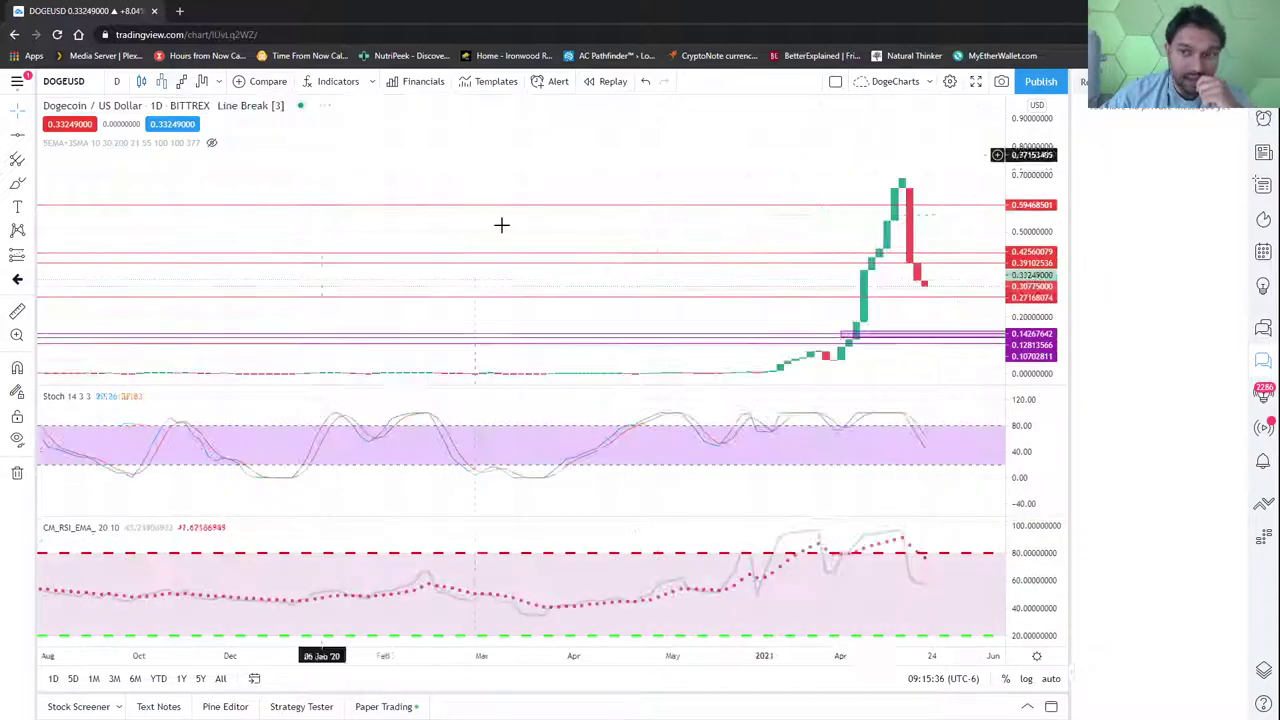
scroll(792, 318, "up", 2)
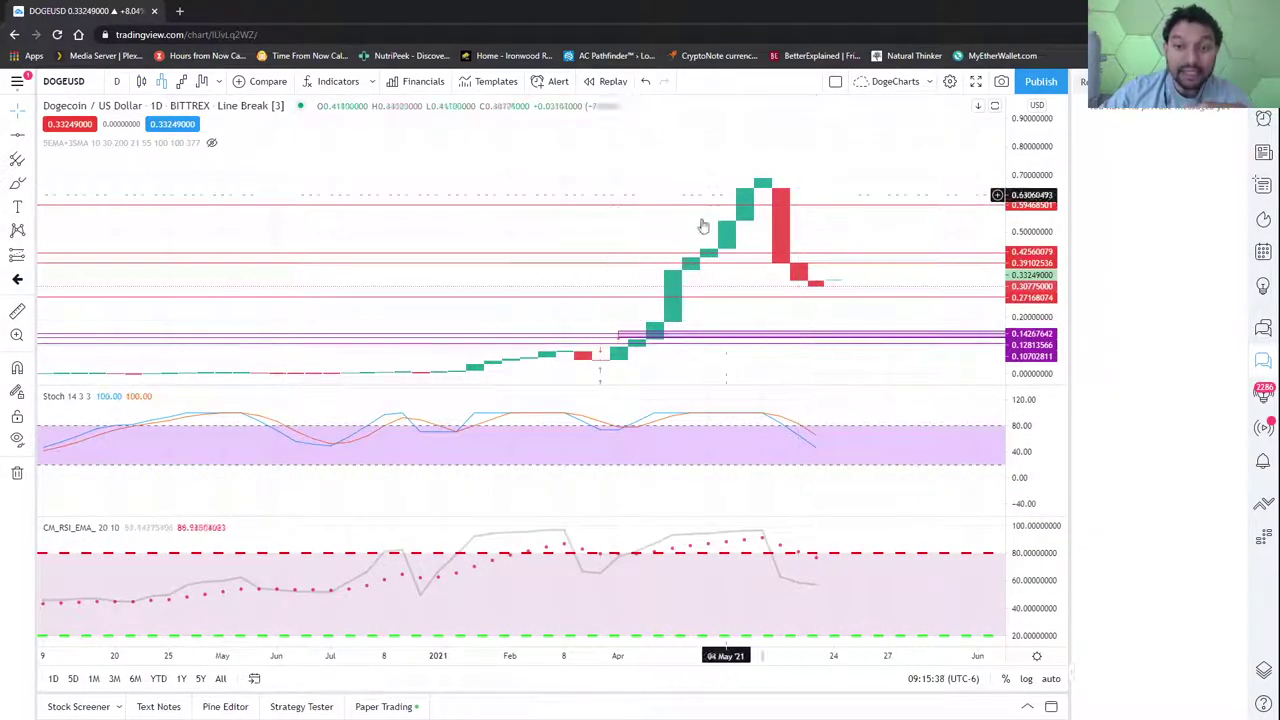
Open the Bitcoin Chart layout and switch the daily Bitcoin chart from candles to Line Break style
left_click(17, 81)
mouse_move(175, 93)
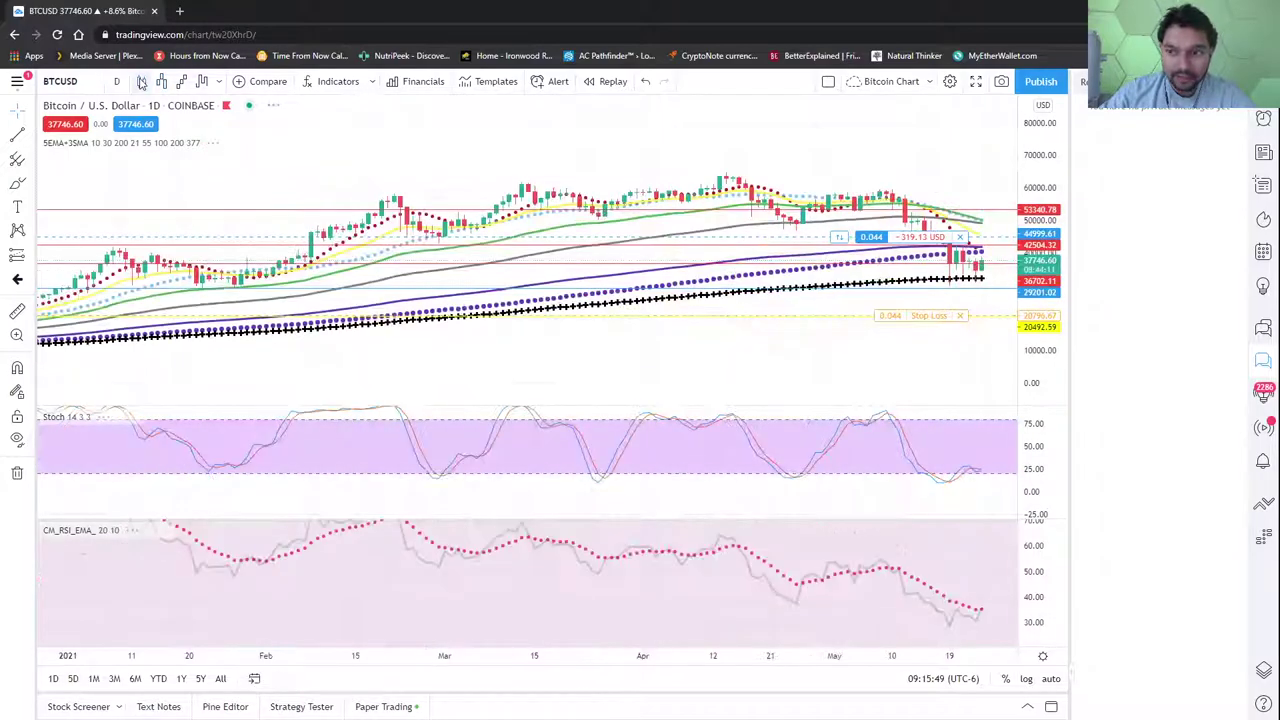
left_click(498, 318)
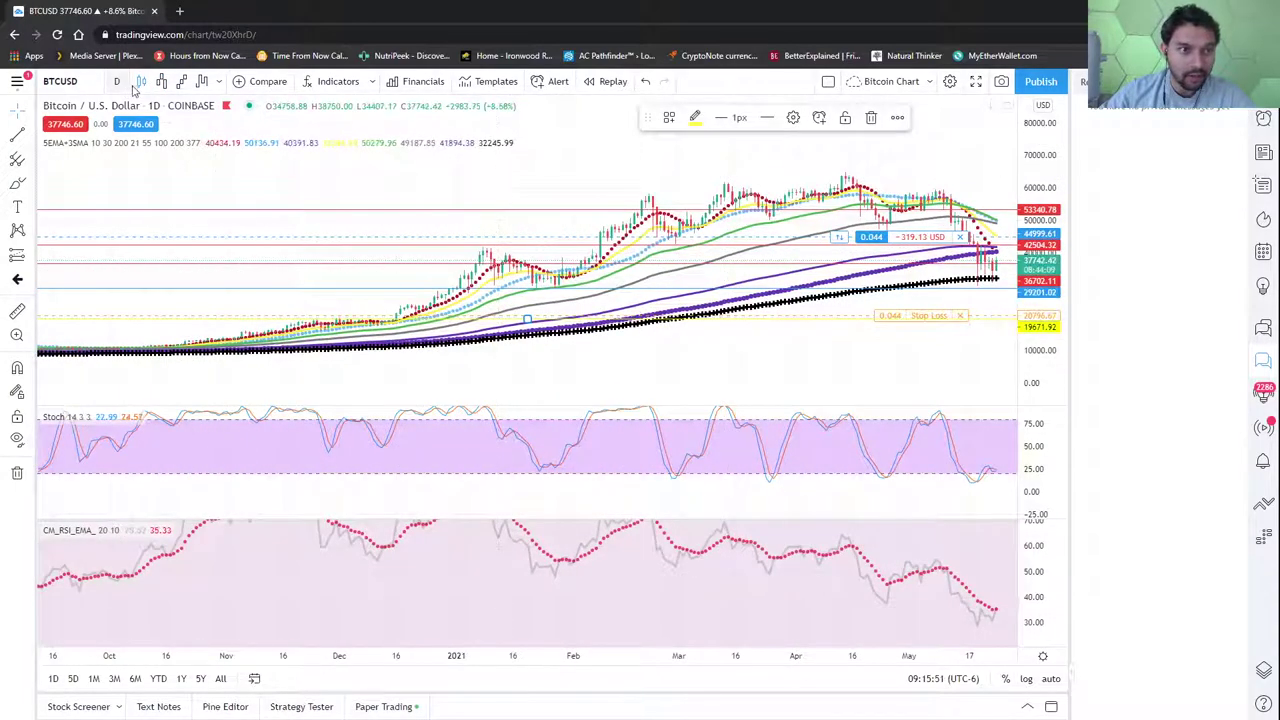
scroll(656, 262, "up", 3)
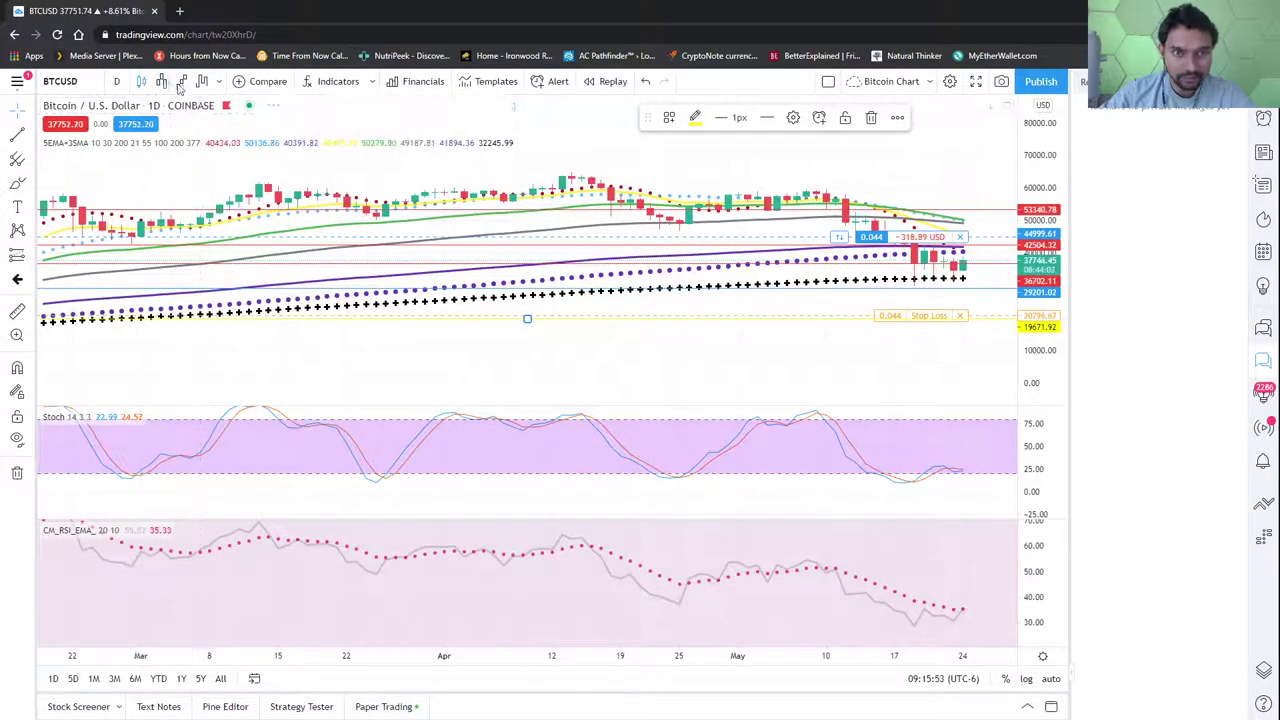
left_click_drag(812, 388, 714, 337)
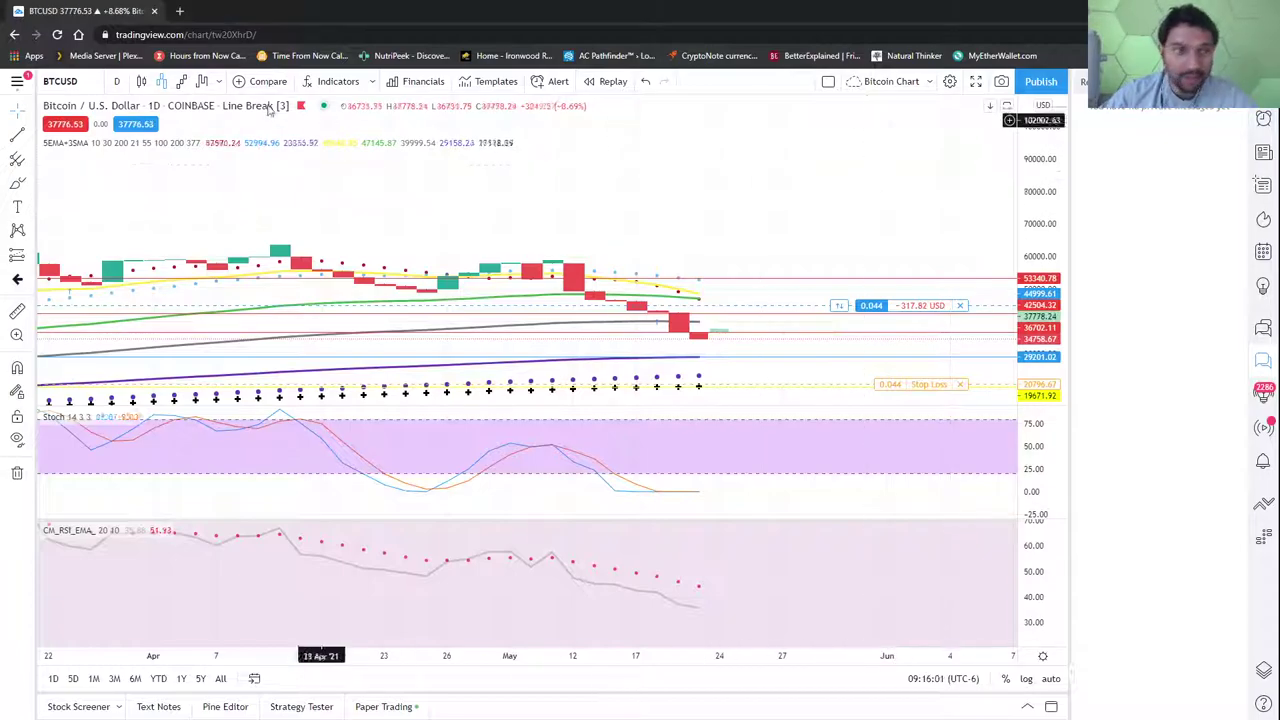
Open the ETH Chart layout and switch the daily Ethereum chart from Line Break to Kagi style
left_click(17, 81)
mouse_move(100, 86)
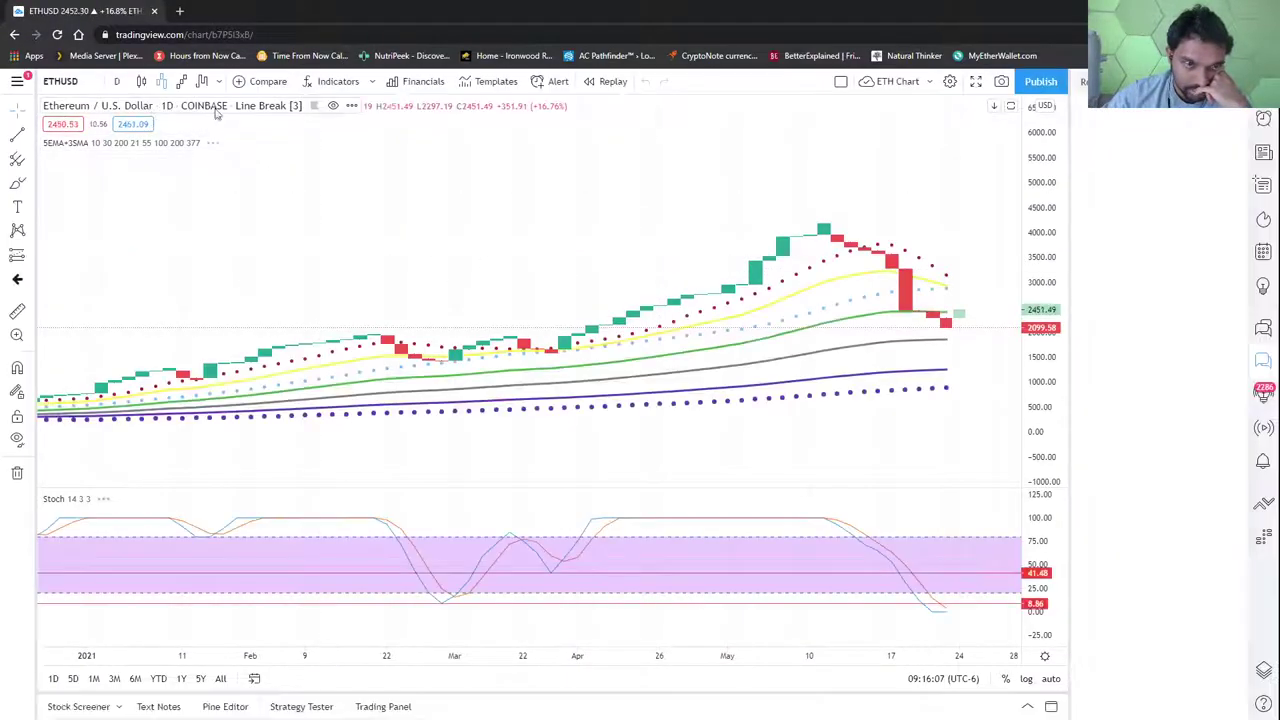
left_click_drag(932, 427, 689, 449)
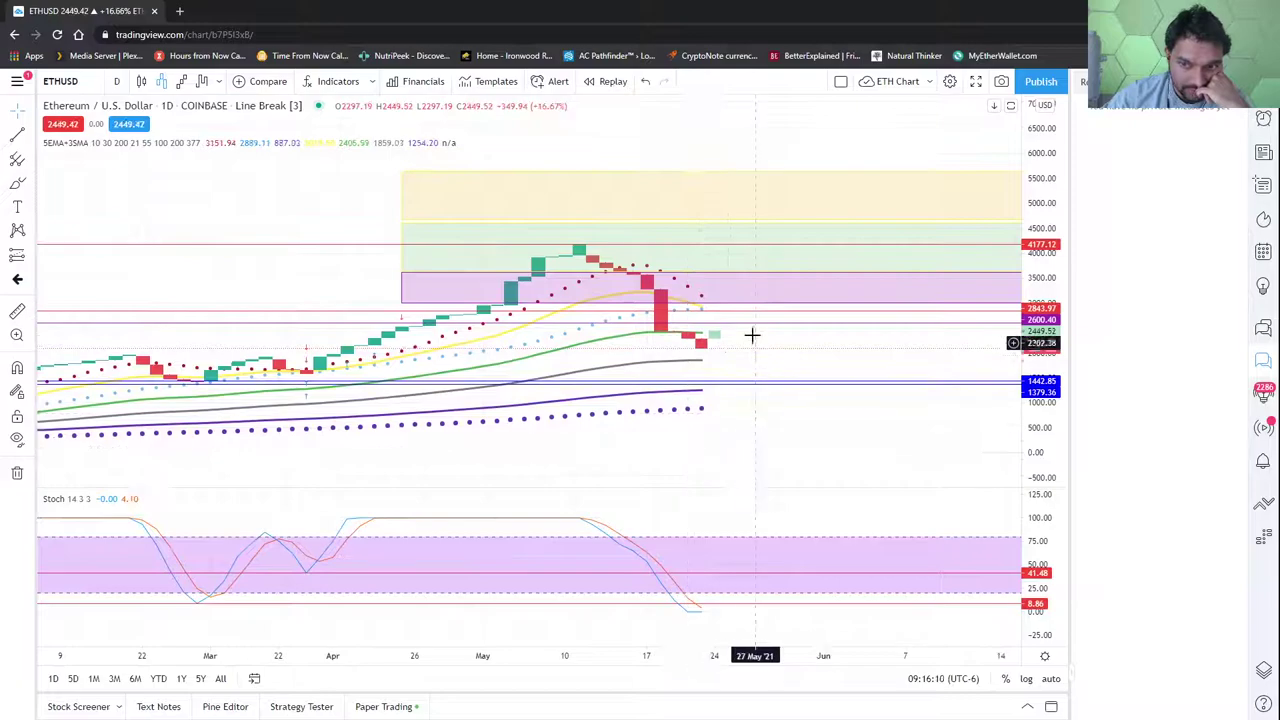
left_click(181, 82)
left_click(203, 82)
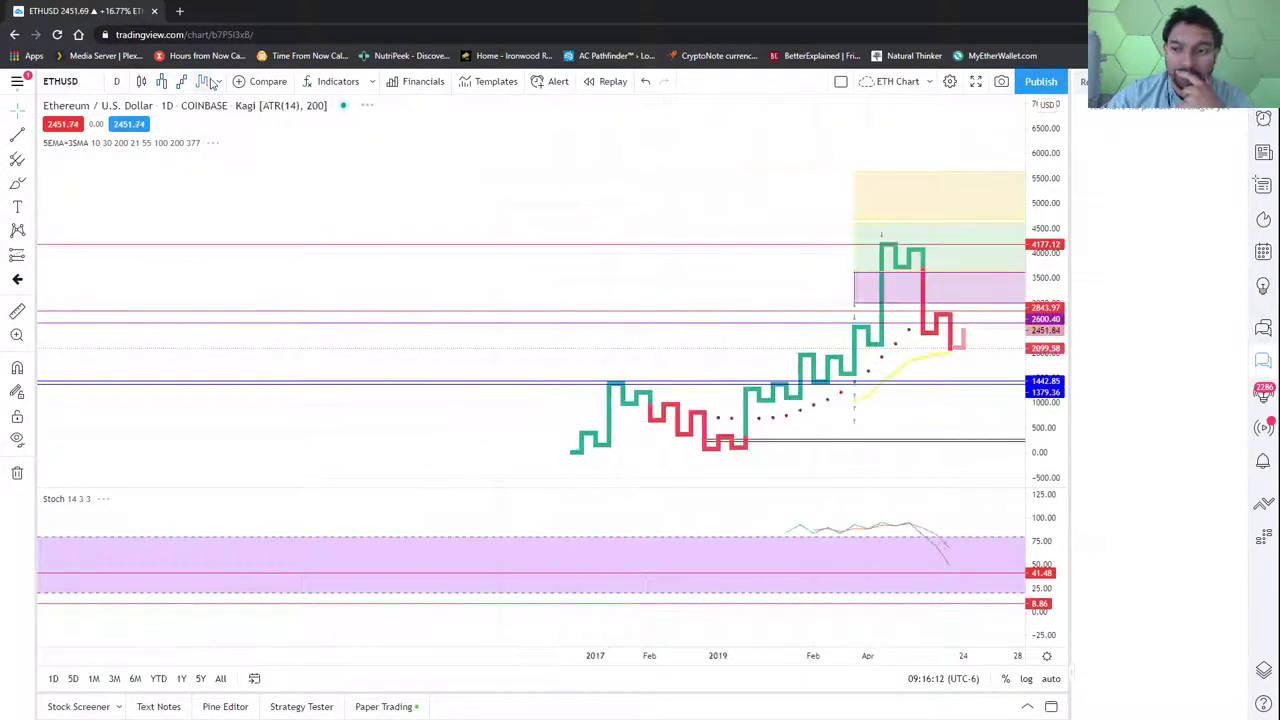
scroll(531, 277, "up", 5)
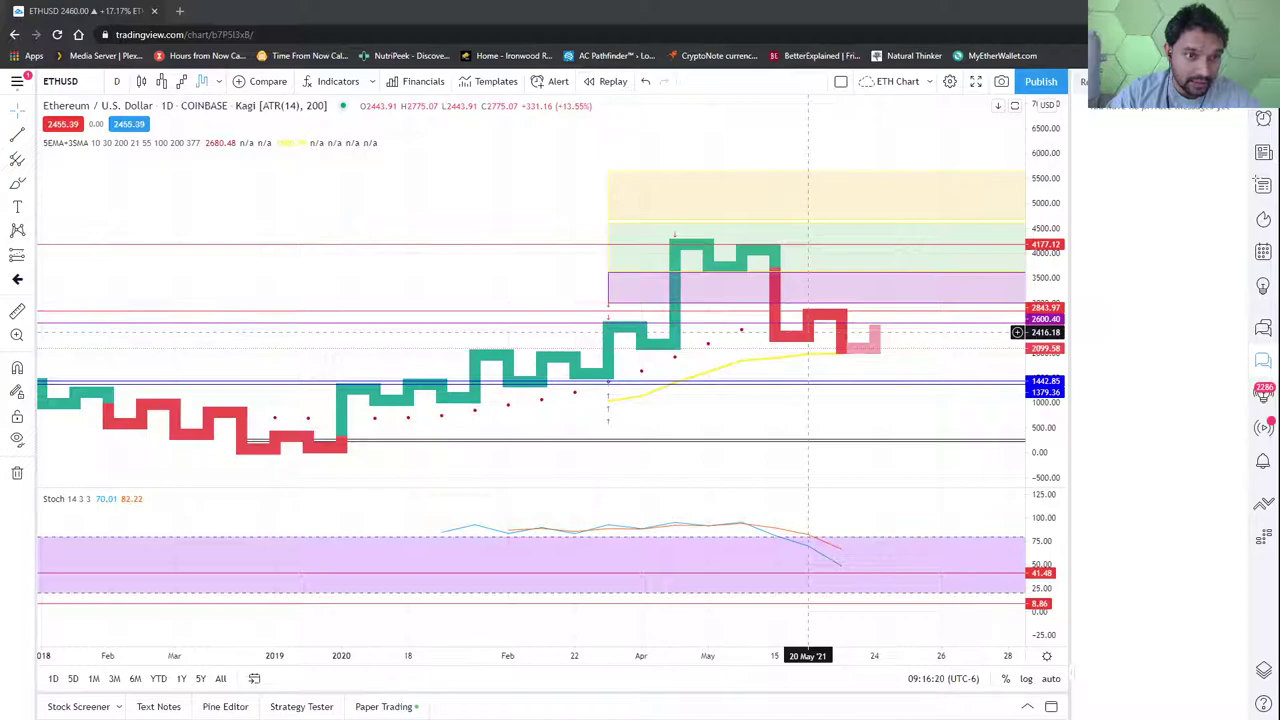
Open the LTCUSD layout and switch the daily Litecoin chart from Kagi to Line Break style
left_click(10, 81)
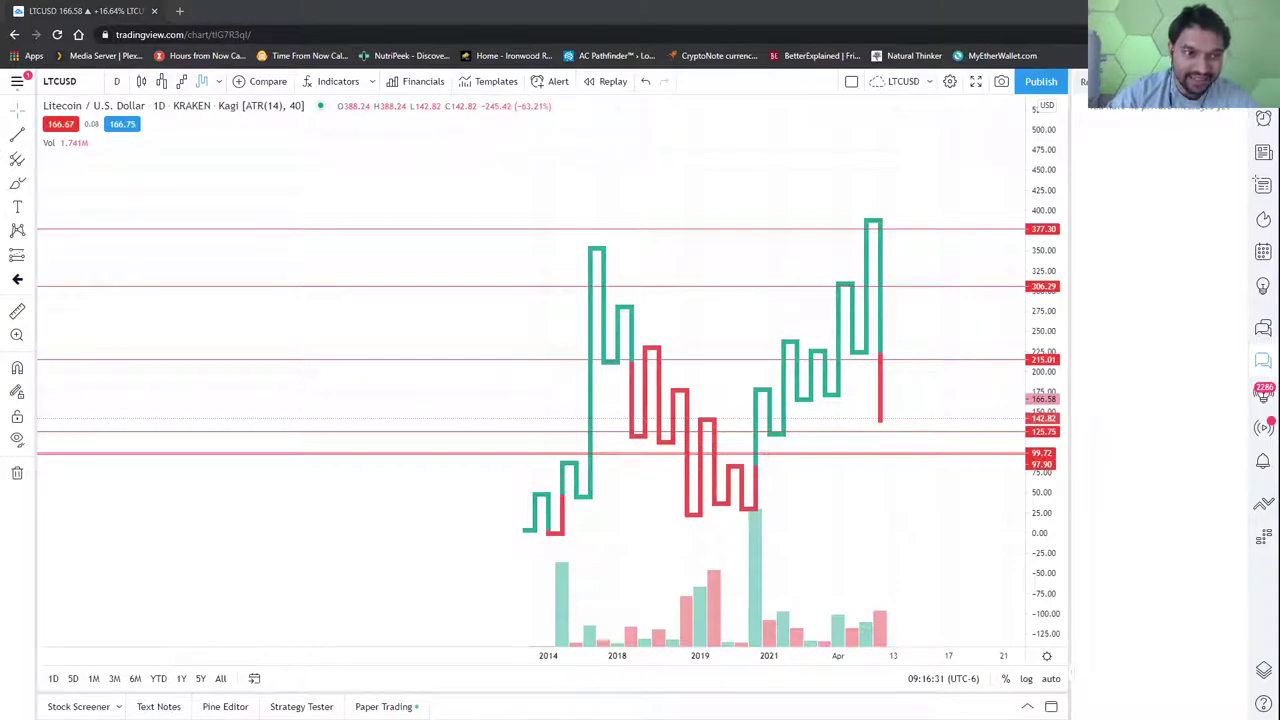
scroll(866, 389, "up", 6)
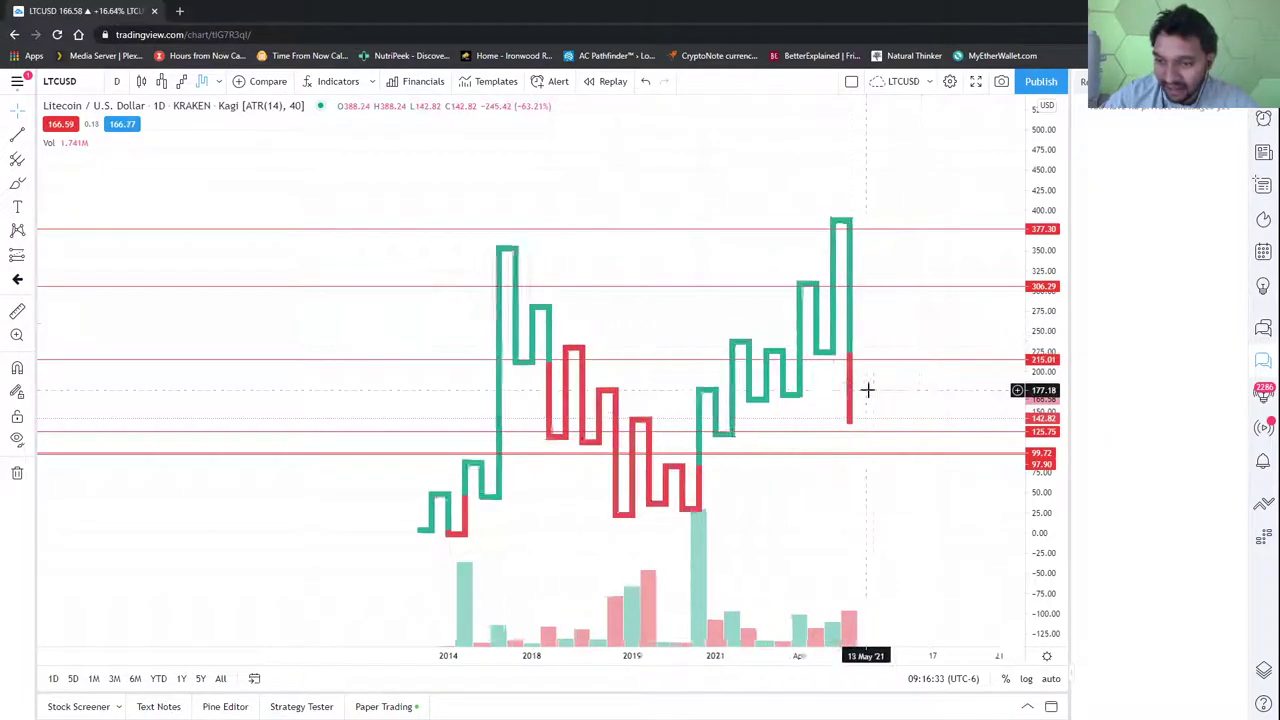
left_click(160, 81)
scroll(380, 233, "down", 3)
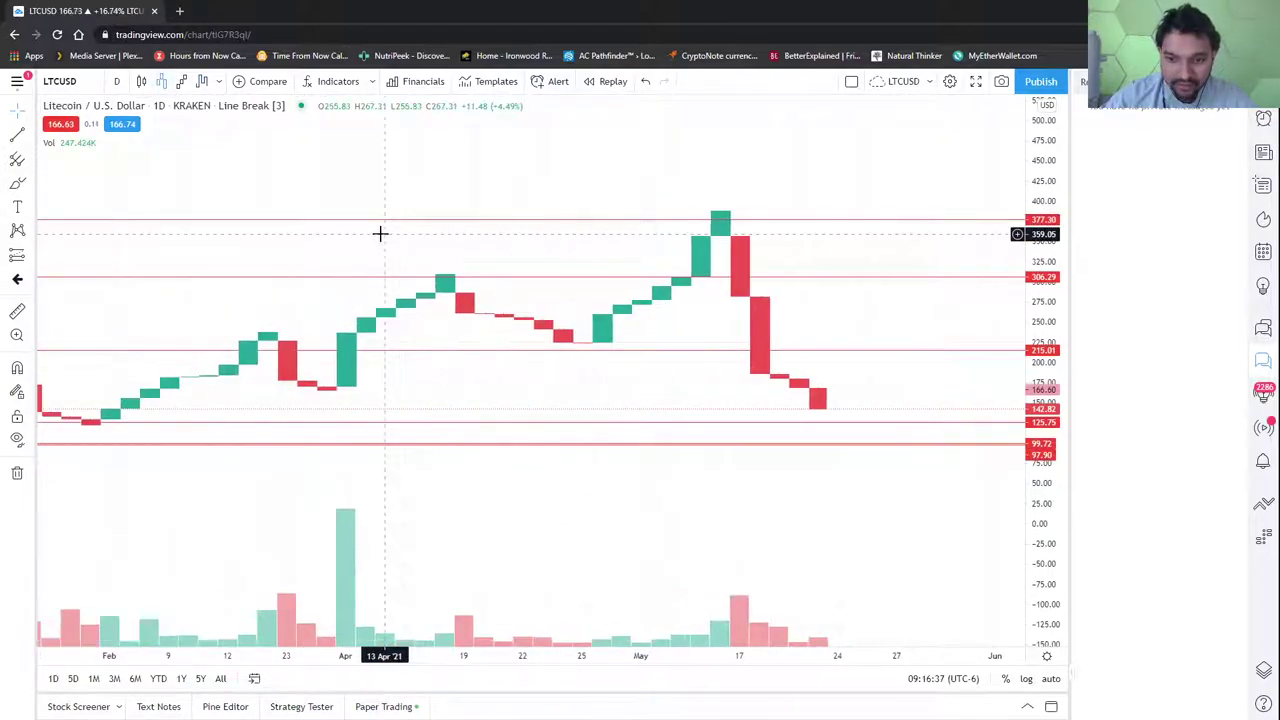
Place a horizontal line at 179.66 on the Litecoin chart, level with the small red blocks before the last drop
left_click(33, 138)
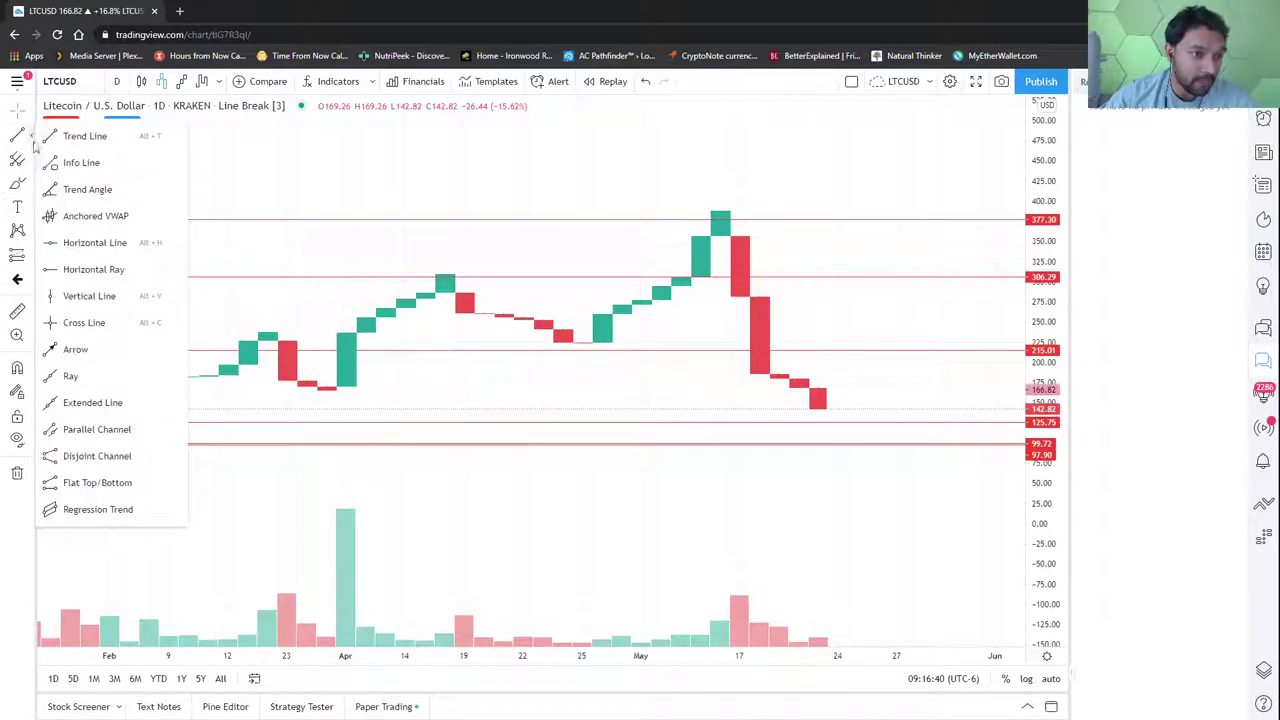
left_click(119, 254)
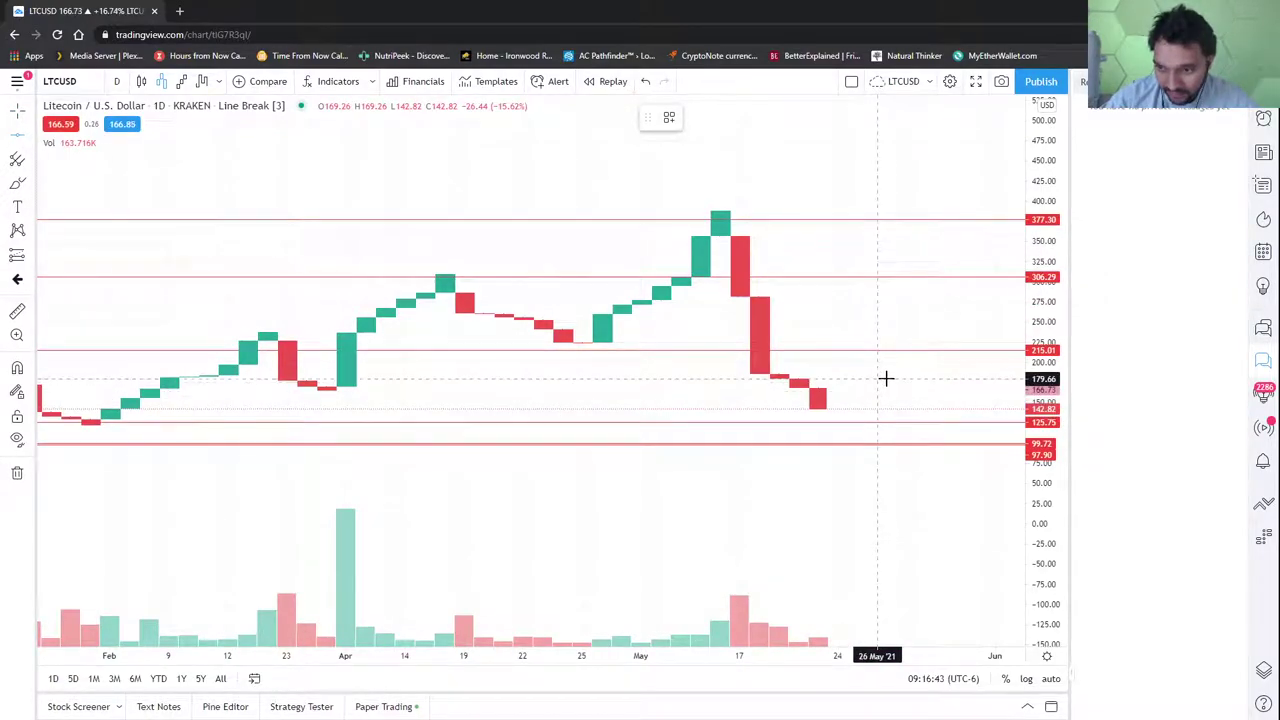
left_click(885, 378)
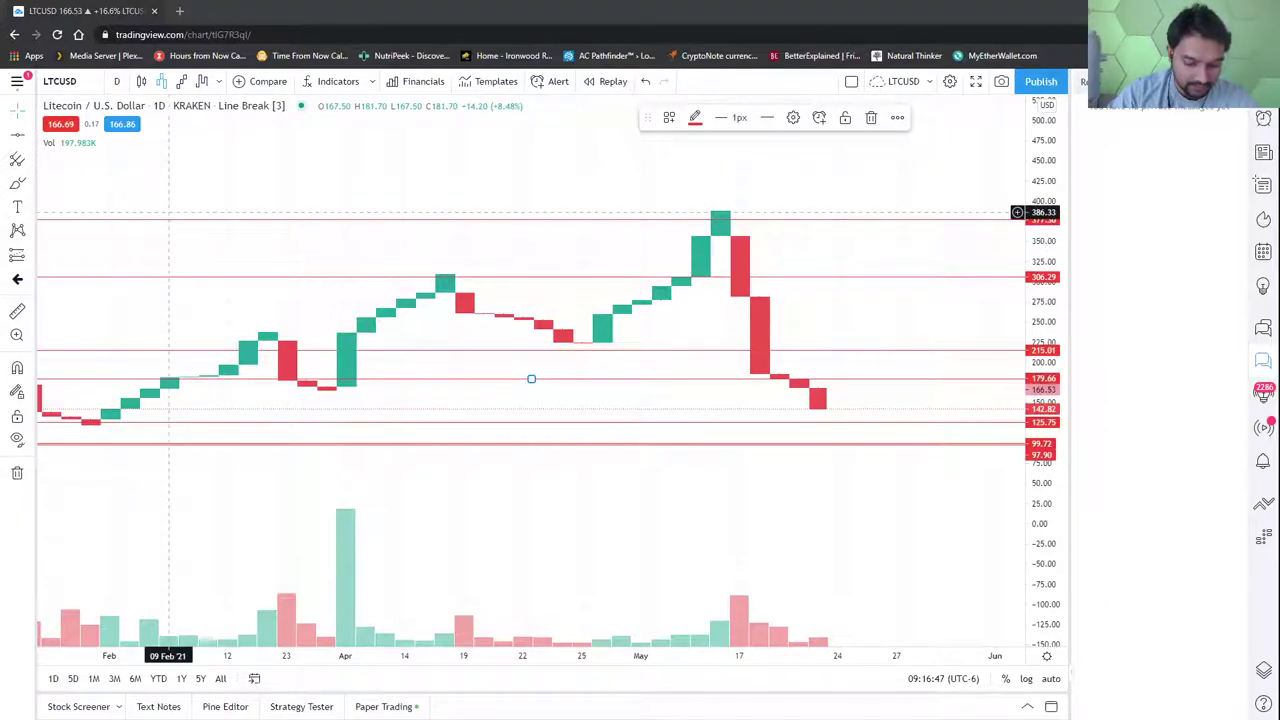
left_click(852, 452)
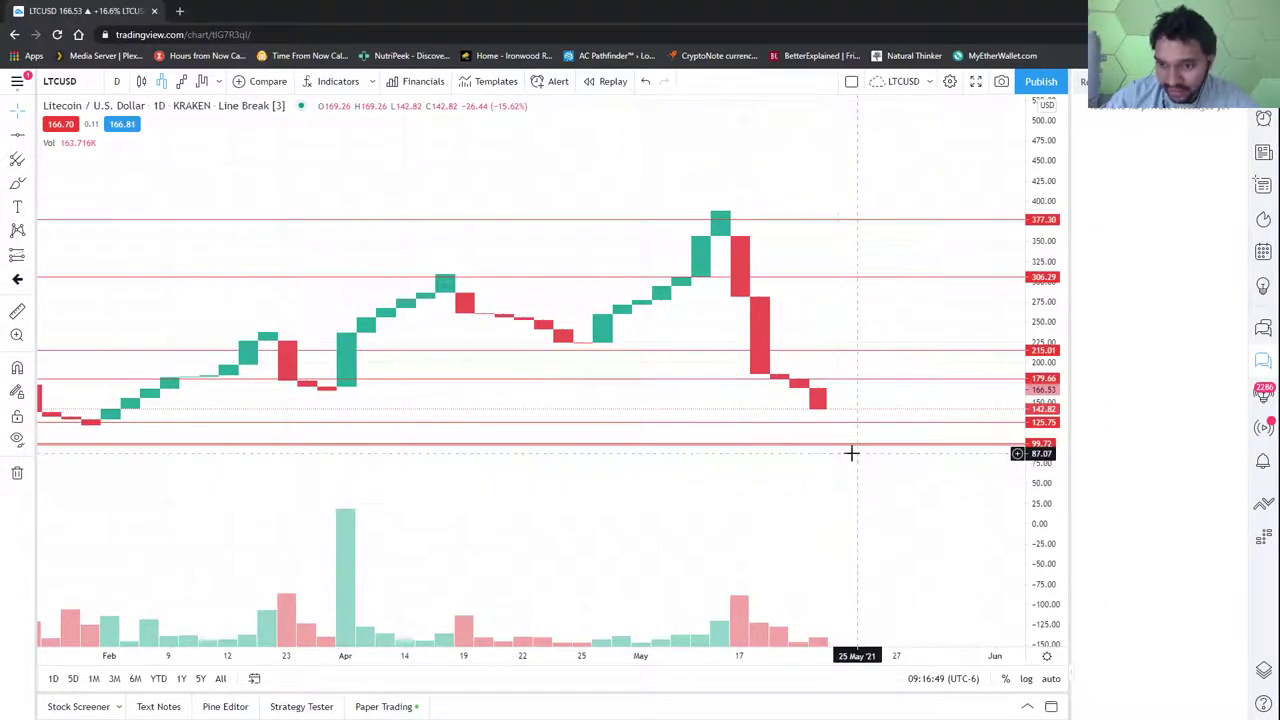
left_click(870, 350)
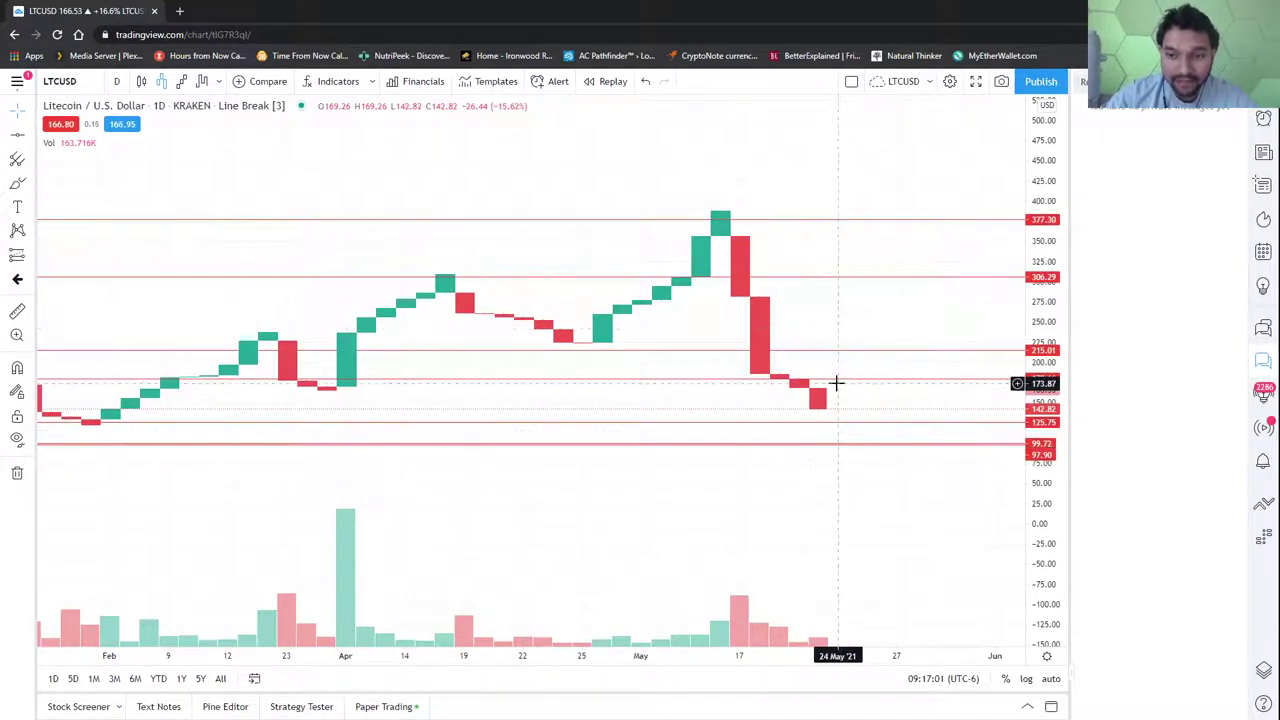
View the daily Litecoin chart in Renko style before switching it to Kagi style
left_click(181, 81)
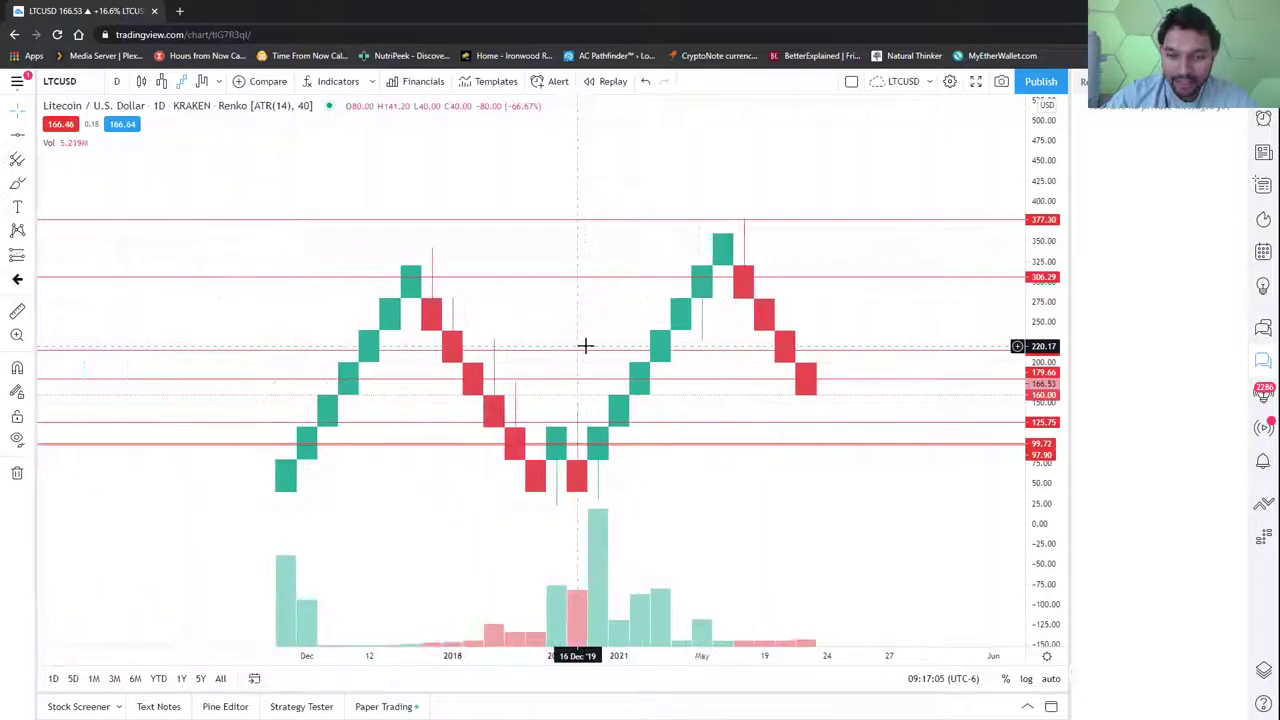
left_click(202, 83)
Open the saved DogeCharts layout with the daily Dogecoin chart
left_click(10, 84)
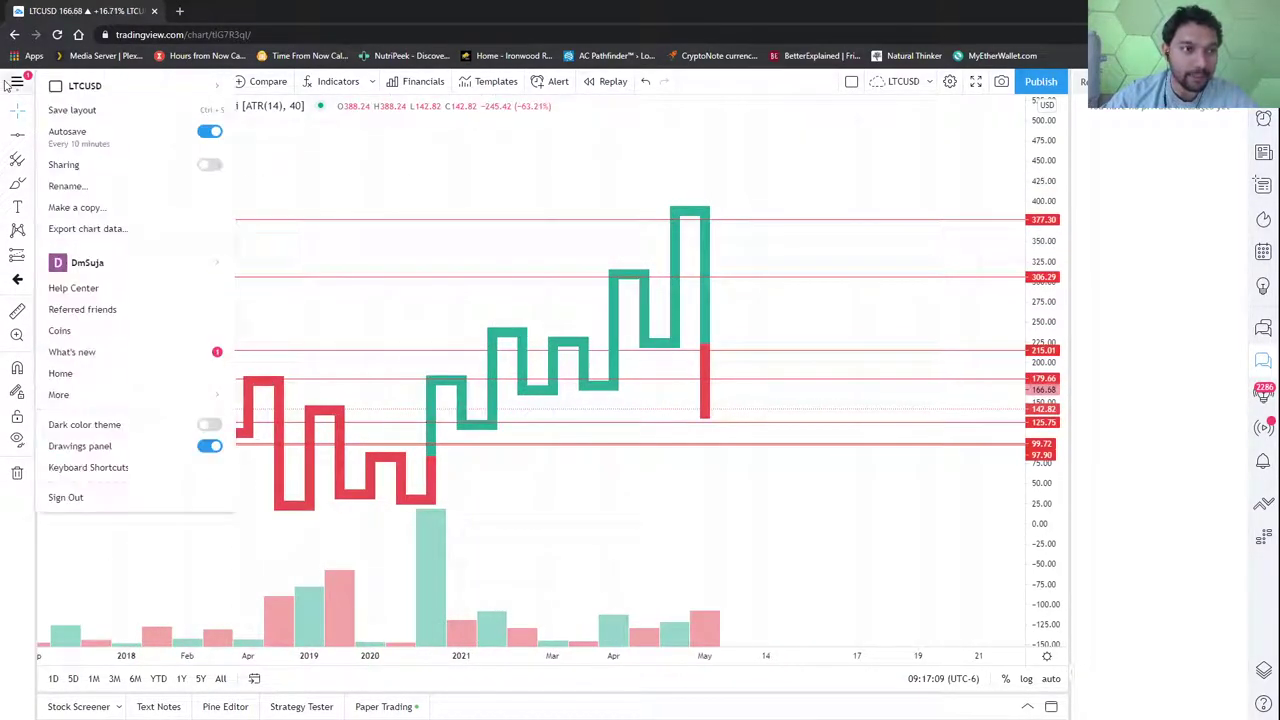
mouse_move(150, 86)
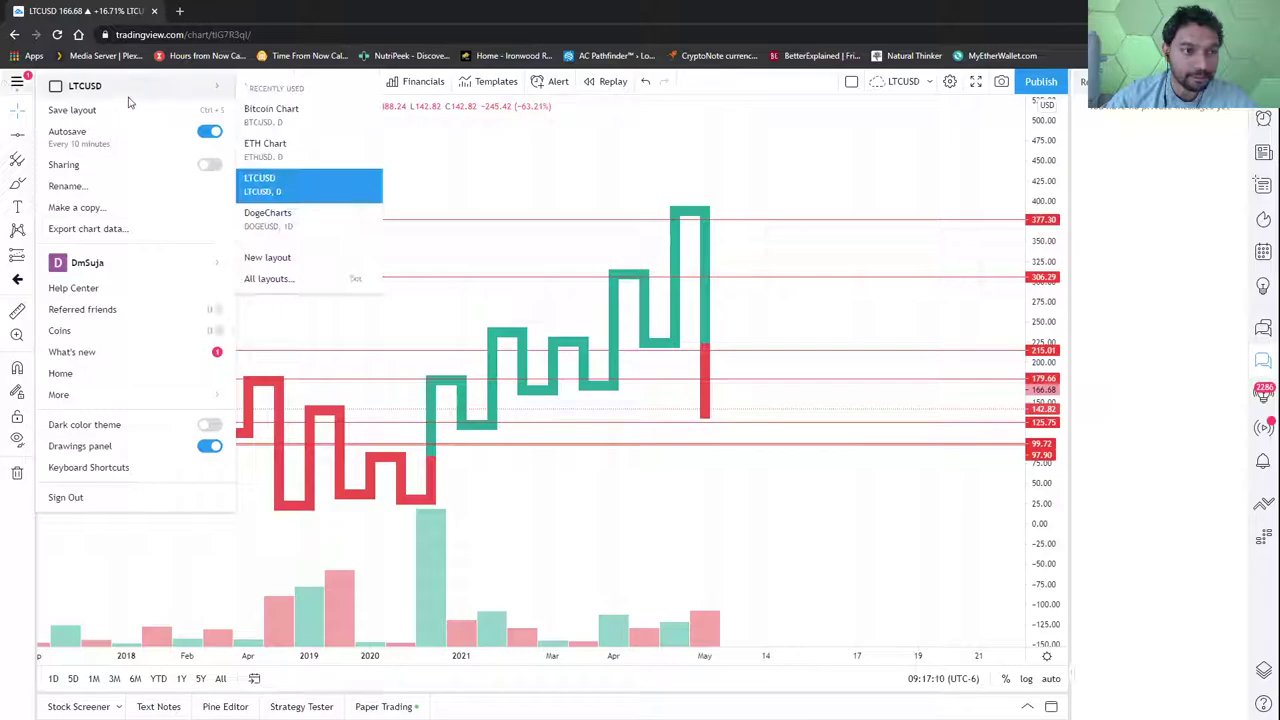
left_click(714, 118)
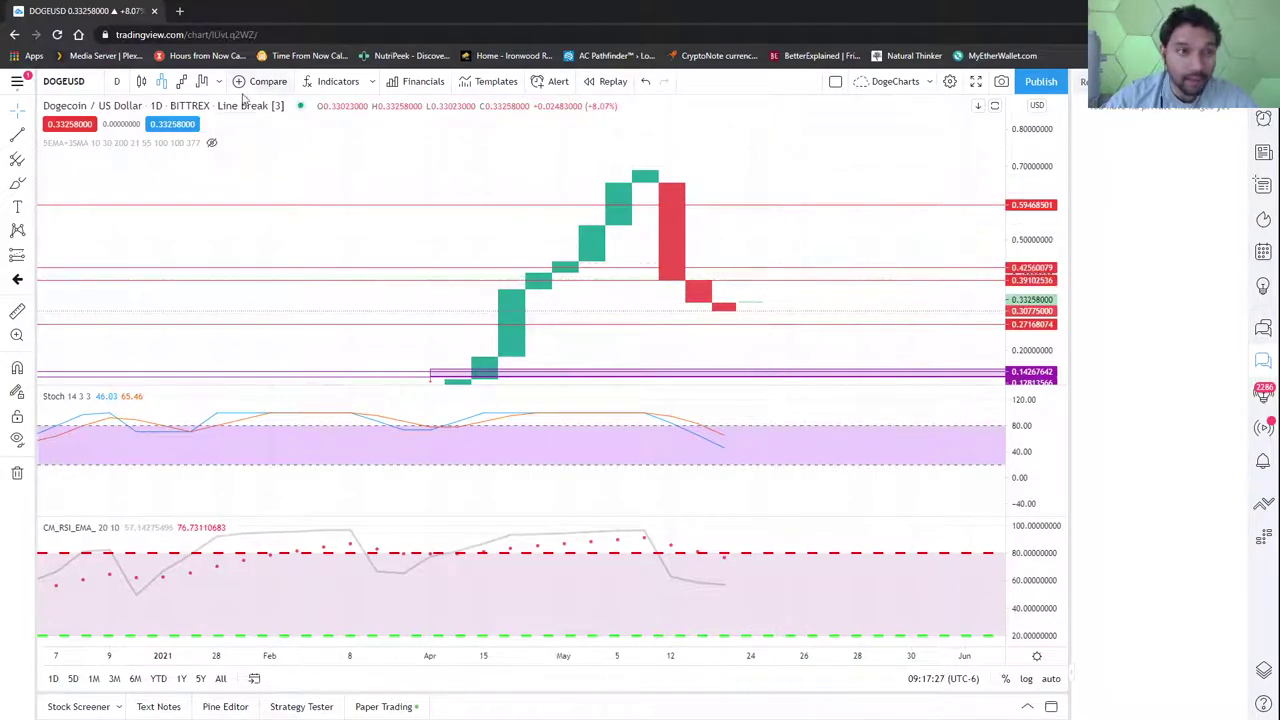
View the daily Dogecoin chart in Renko and Kagi styles before switching it to candles, showing price history from late March 2021
left_click(181, 81)
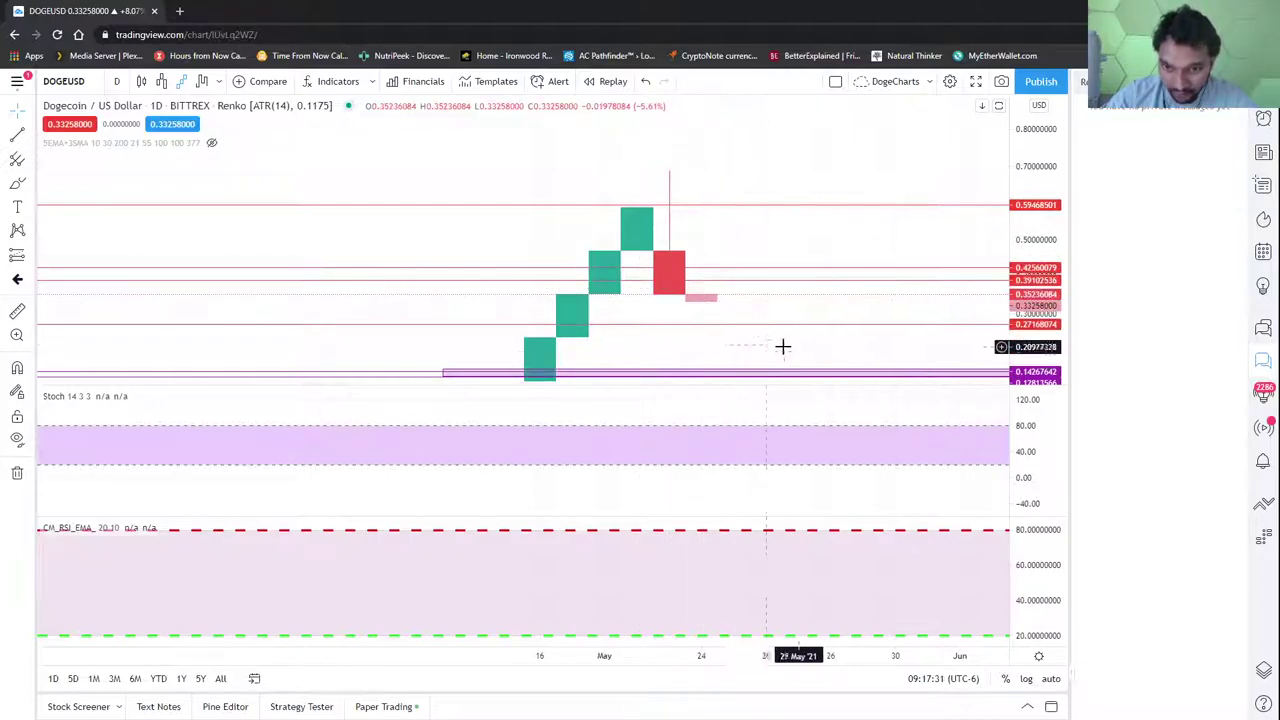
left_click(201, 81)
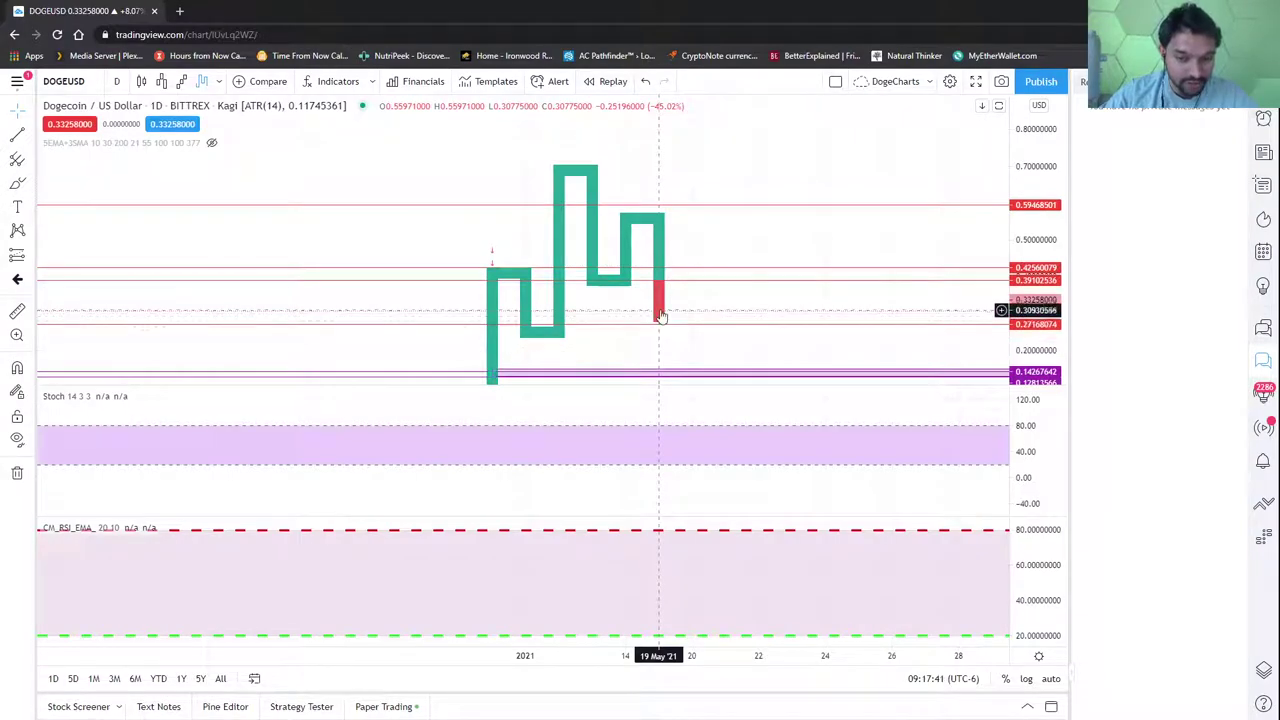
left_click(141, 81)
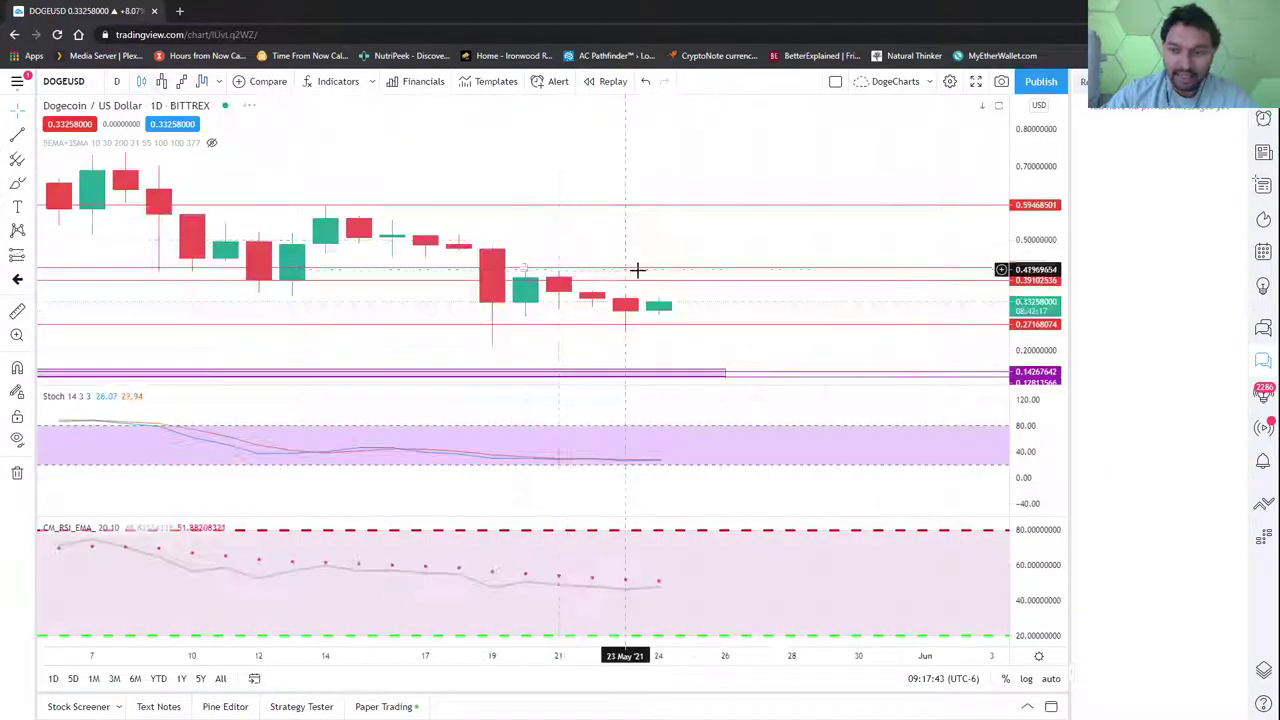
scroll(637, 270, "down", 5)
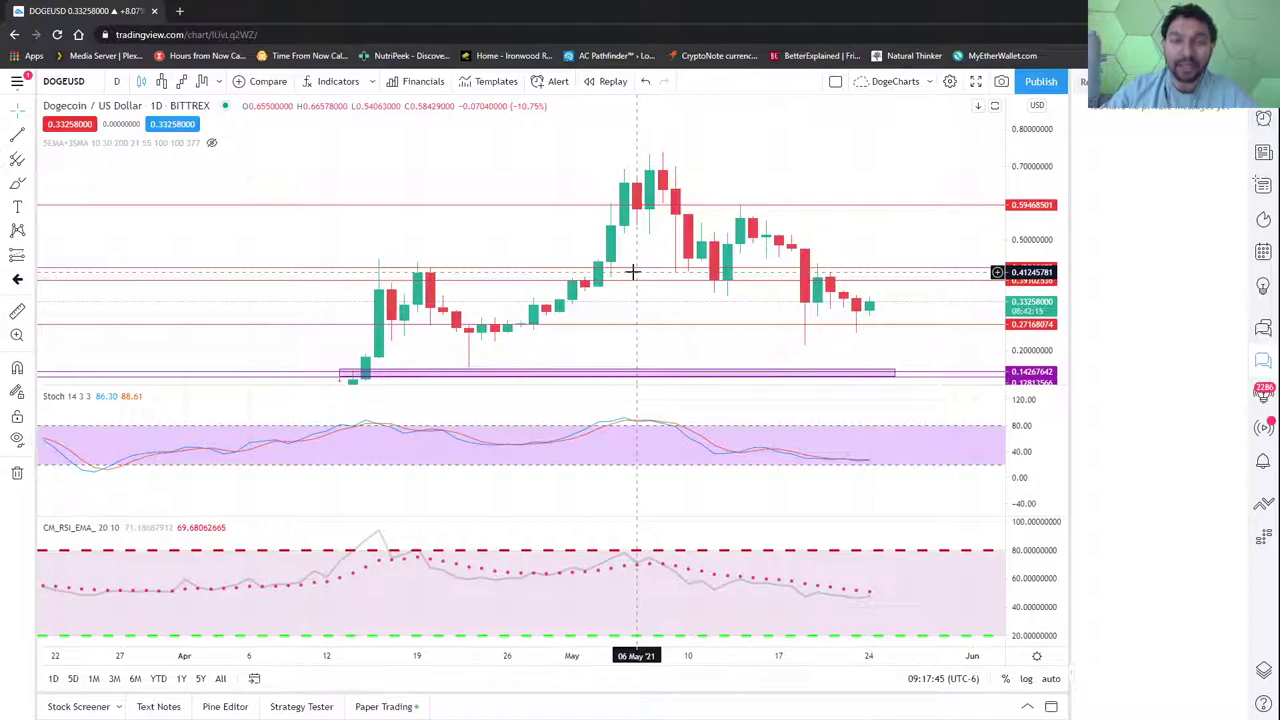